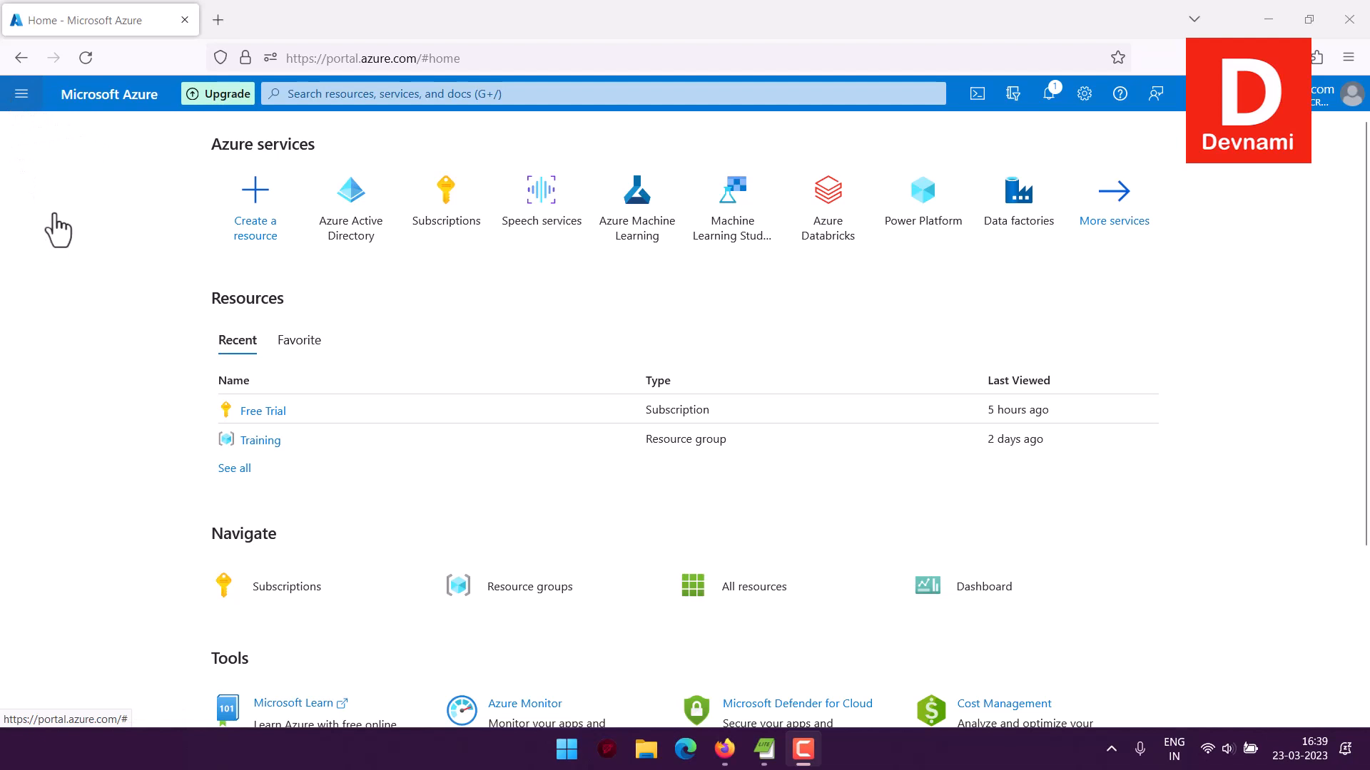
Open the Storage category of all services and start creating a new storage account
{"action": "left_click", "coordinate": [67, 387]}
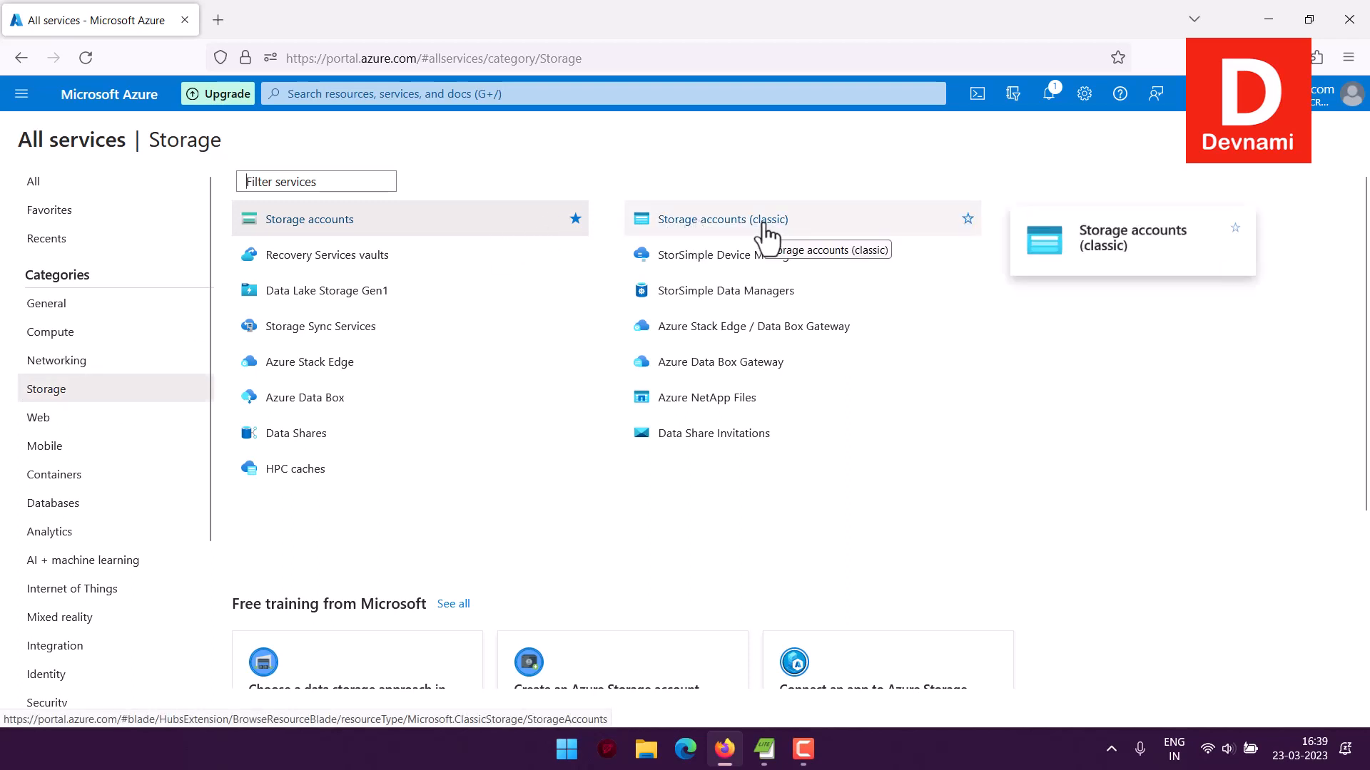
{"action": "mouse_move", "coordinate": [296, 232]}
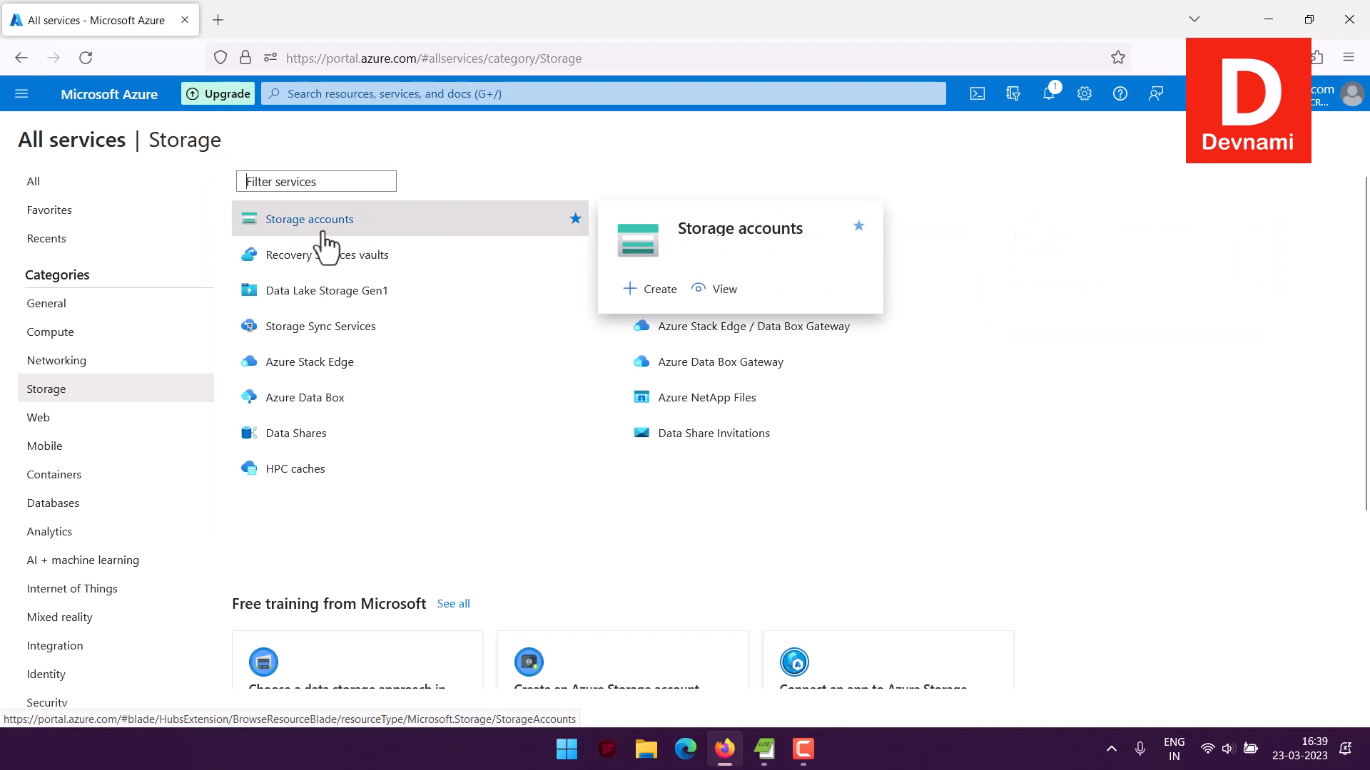
{"action": "left_click", "coordinate": [395, 219]}
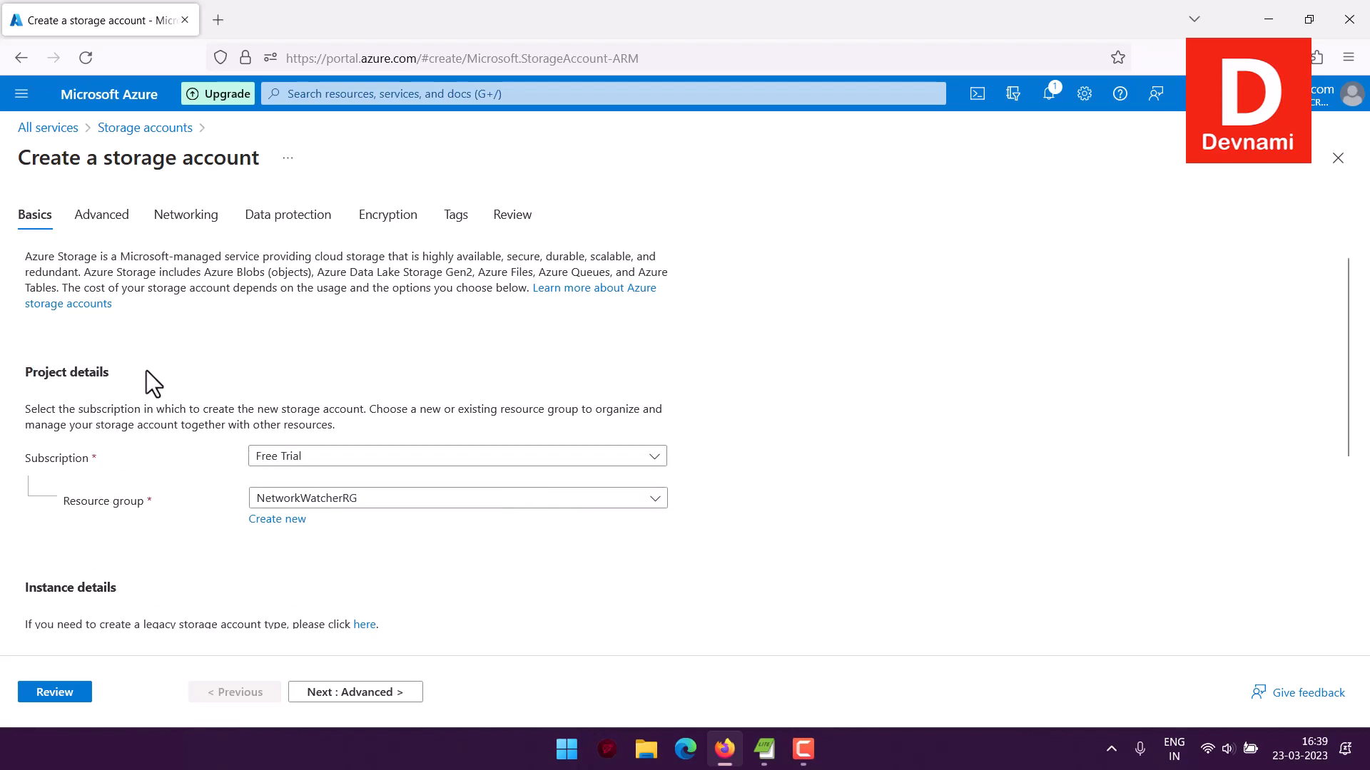
Set the storage account's subscription to Free Trial and its resource group to Training
{"action": "left_click", "coordinate": [286, 461]}
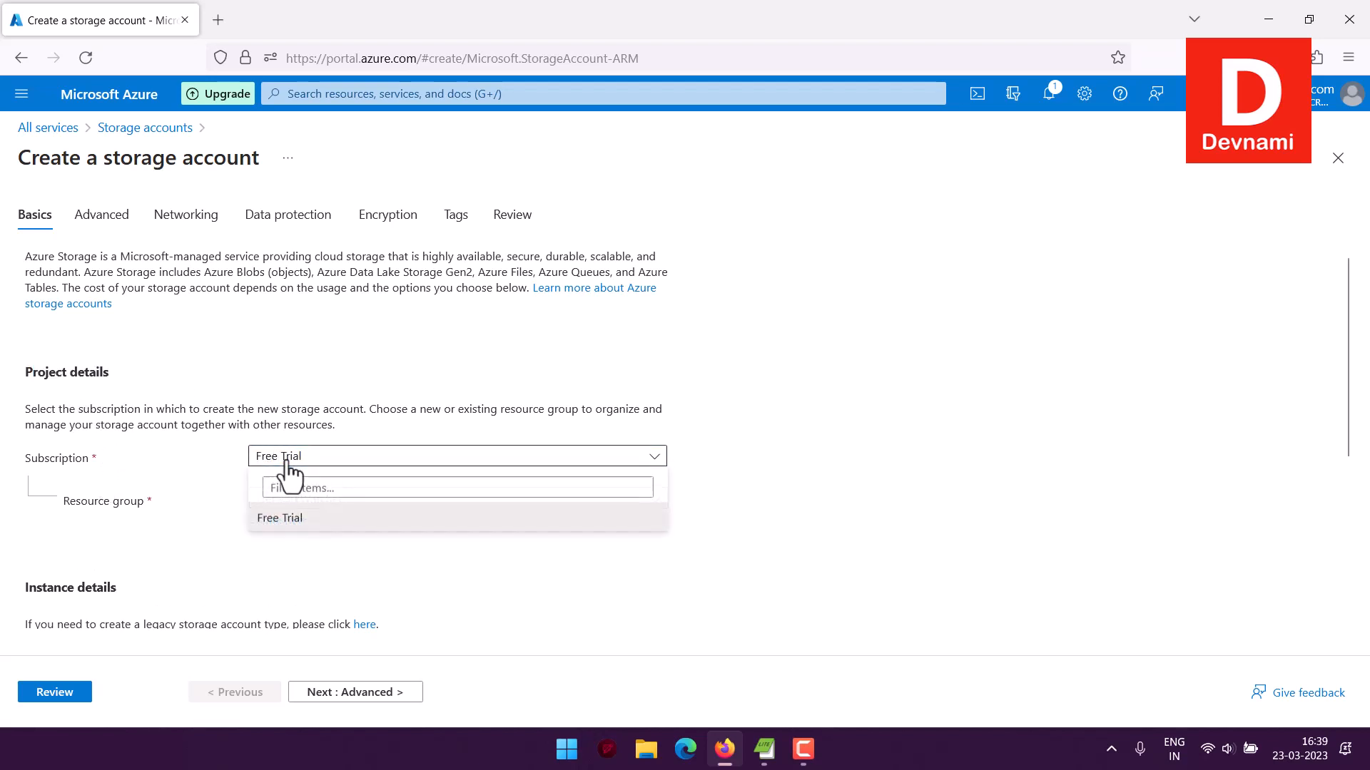
{"action": "left_click", "coordinate": [314, 515]}
{"action": "left_click", "coordinate": [316, 502]}
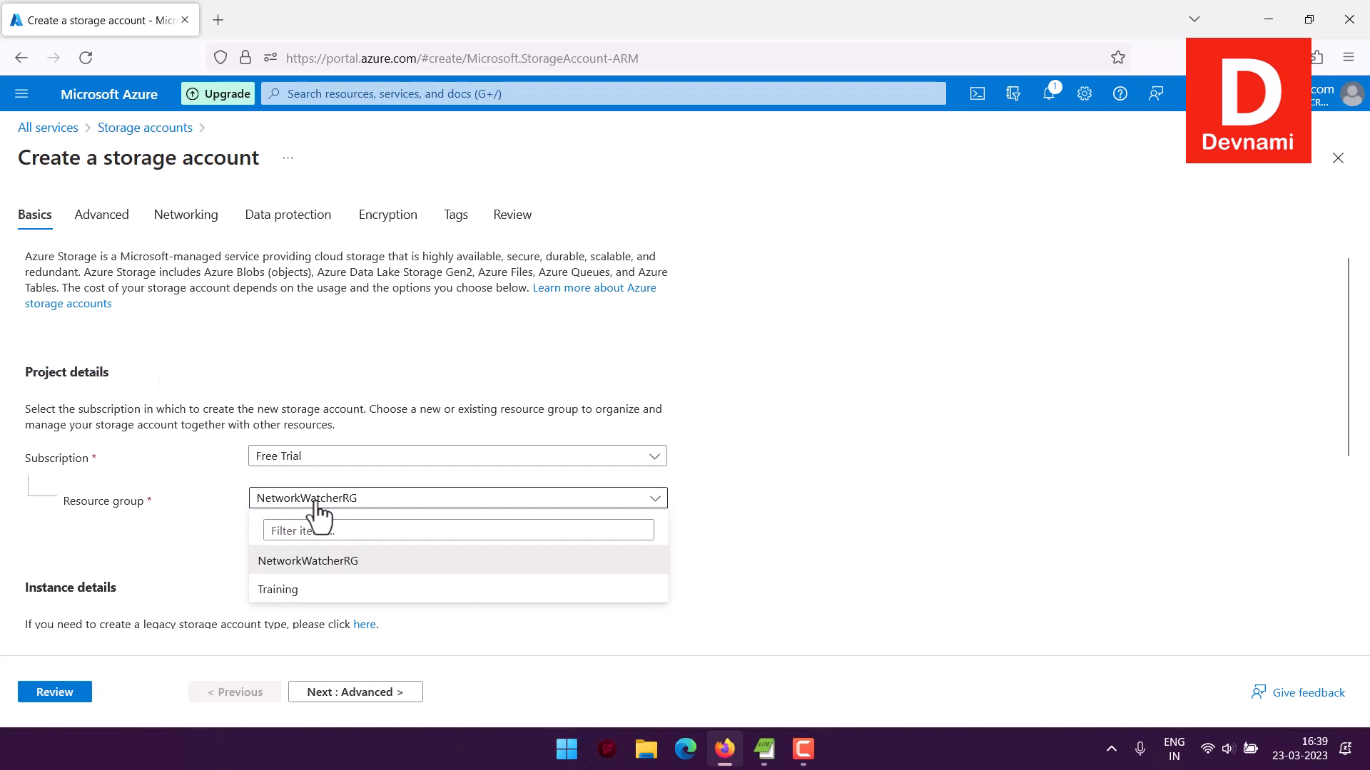
{"action": "left_click", "coordinate": [303, 589]}
{"action": "scroll", "coordinate": [227, 377], "scroll_direction": "down", "scroll_amount": 4}
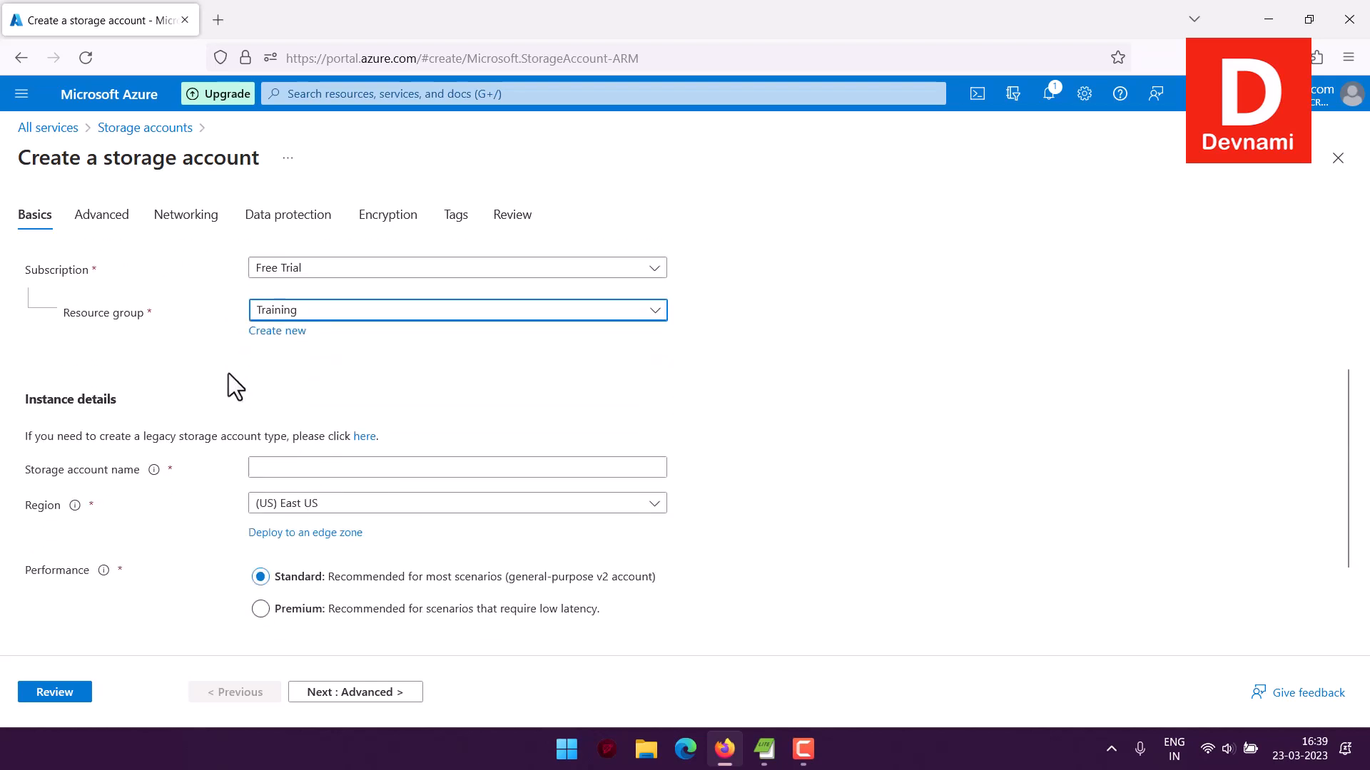
{"action": "left_click_drag", "start_coordinate": [41, 352], "coordinate": [241, 353]}
{"action": "left_click", "coordinate": [241, 352]}
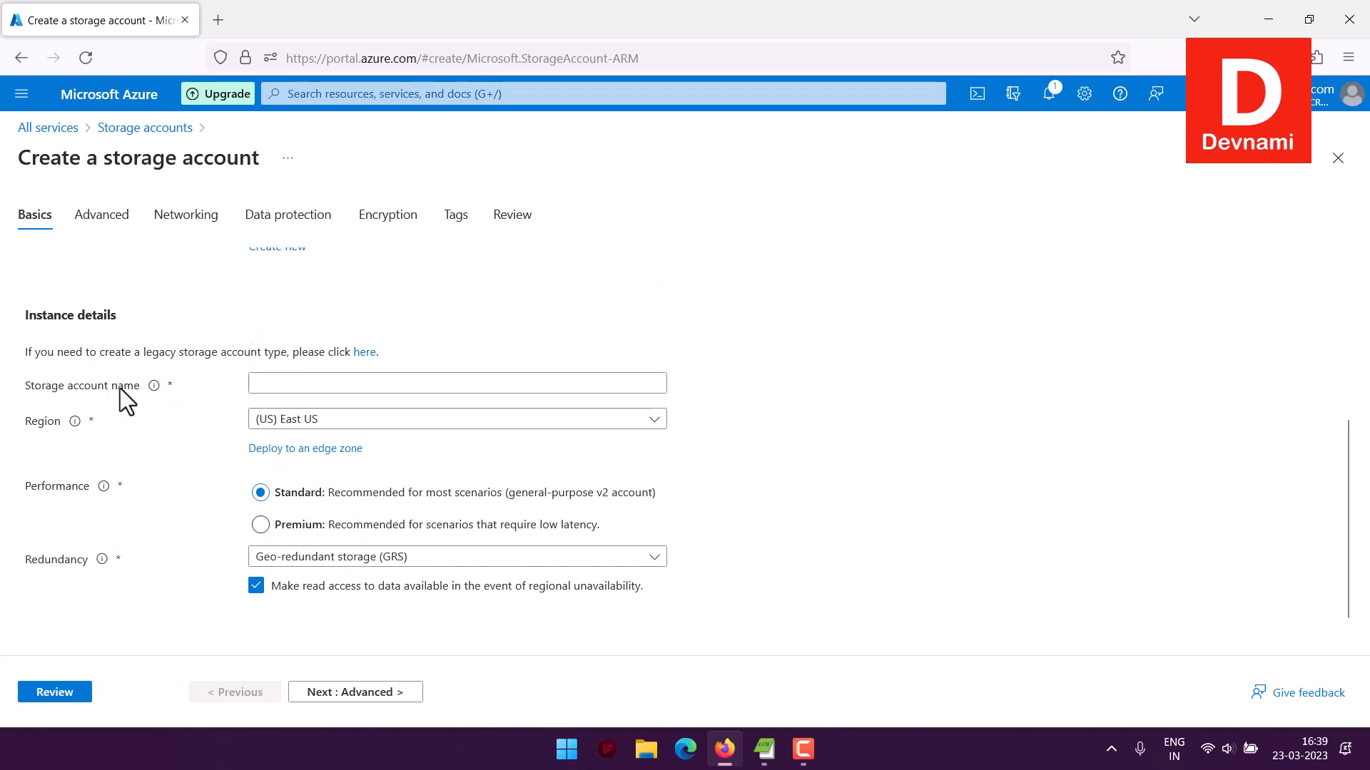
Try devstorage as the storage account name
{"action": "left_click", "coordinate": [285, 383]}
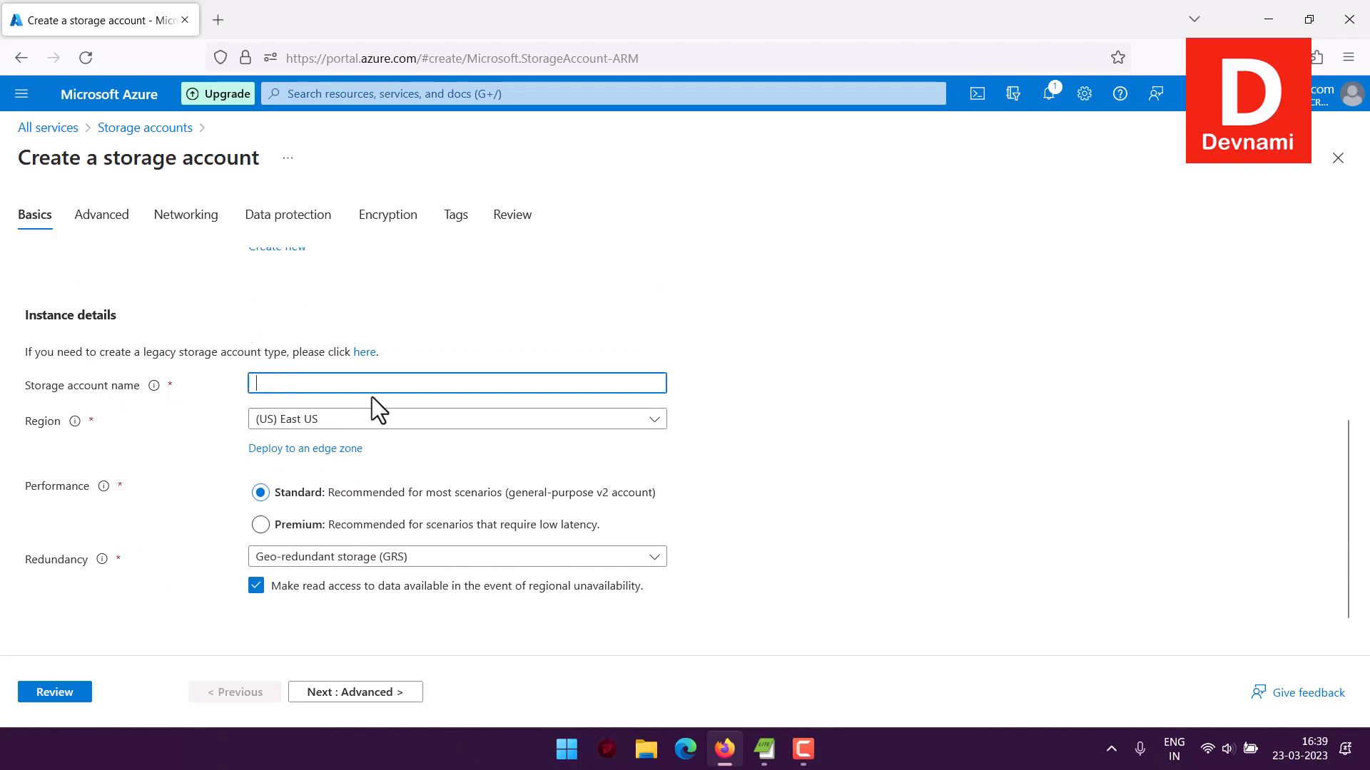
{"action": "type", "text": "dev"}
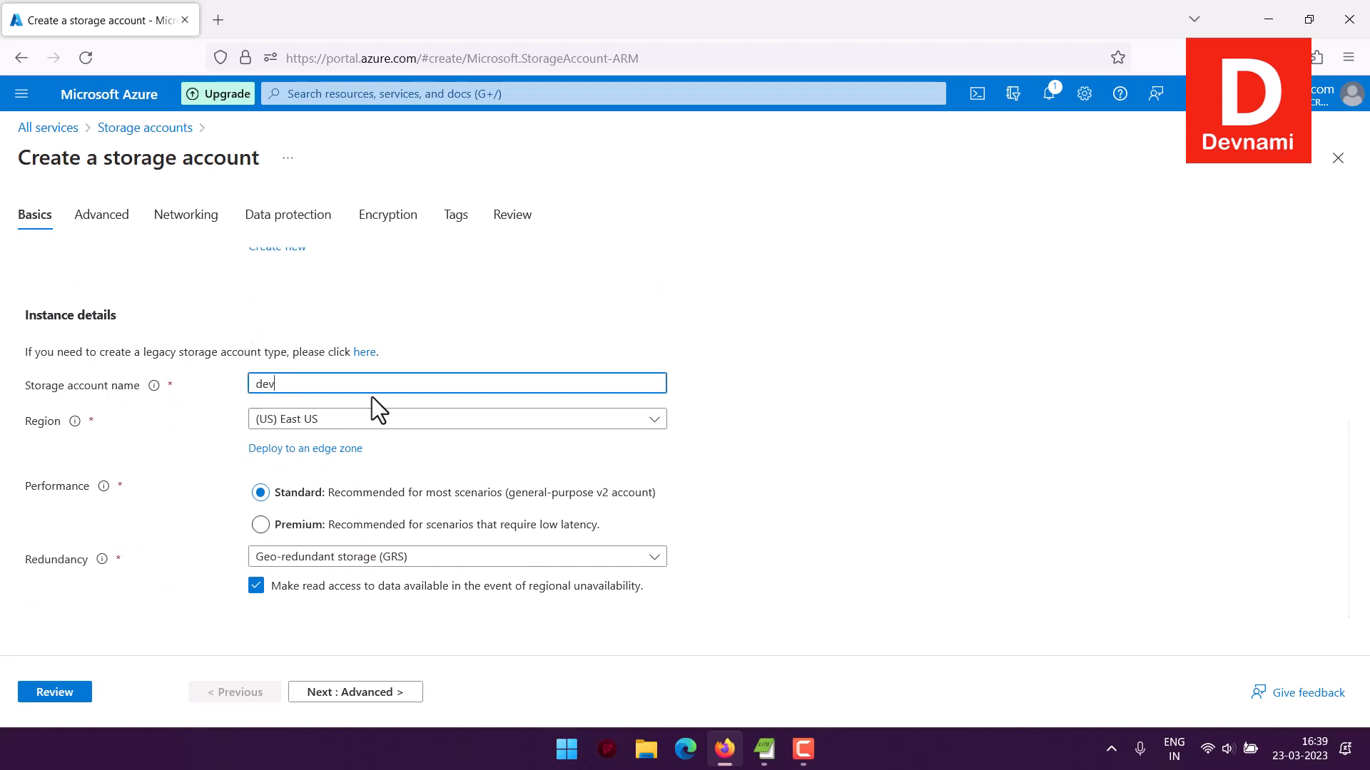
{"action": "type", "text": "storage"}
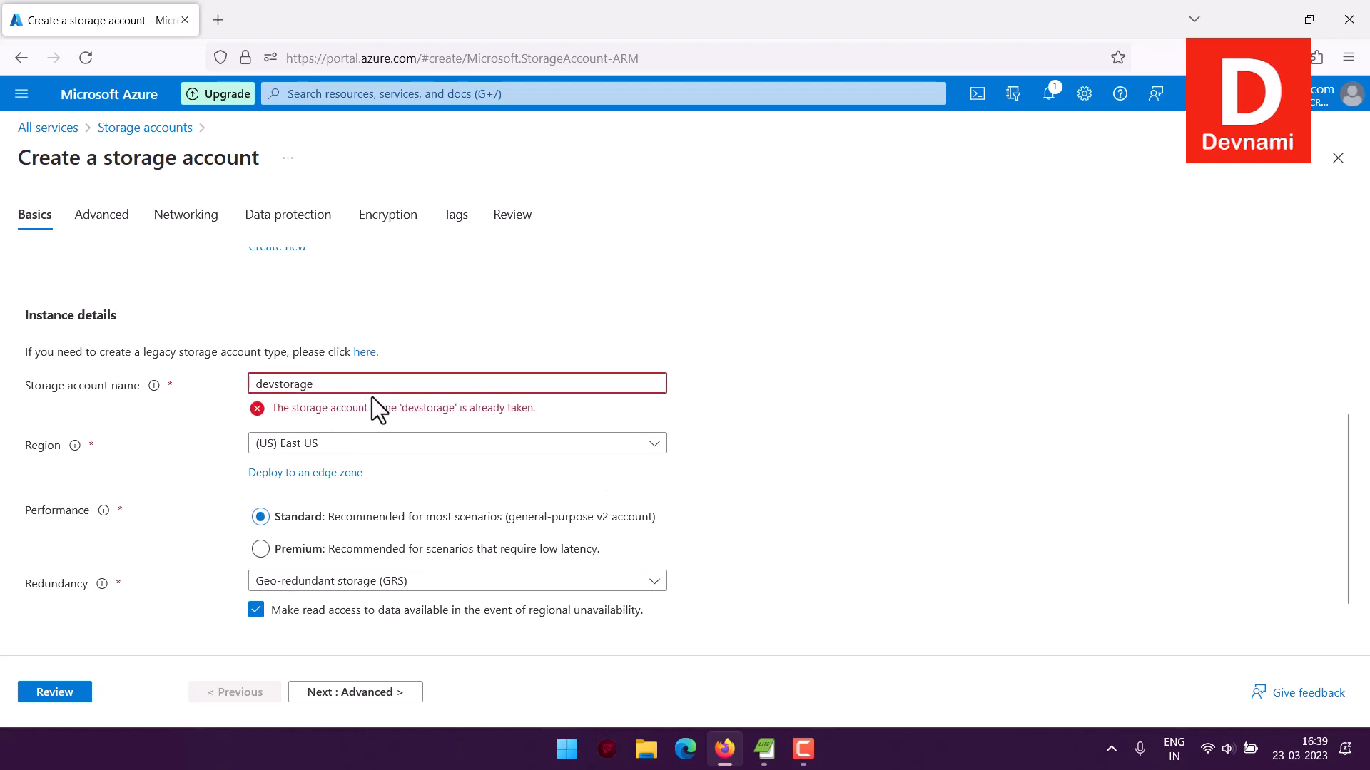
Replace the storage account name and try devstoredb instead
{"action": "key", "text": "BackSpace"}
{"action": "key", "text": "BackSpace"}
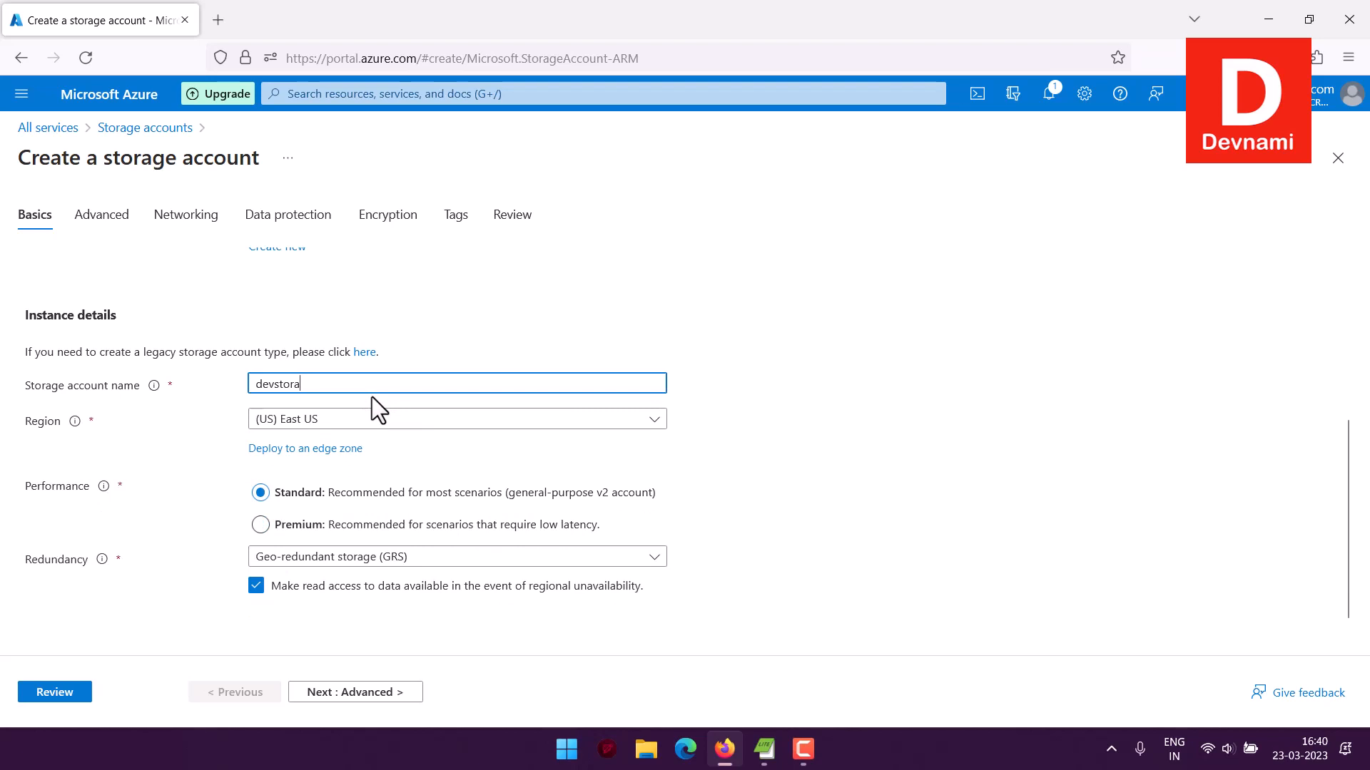
{"action": "key", "text": "BackSpace"}
{"action": "key", "text": "BackSpace"}
{"action": "key", "text": "BackSpace"}
{"action": "key", "text": "BackSpace"}
{"action": "key", "text": "BackSpace"}
{"action": "key", "text": "BackSpace"}
{"action": "key", "text": "BackSpace"}
{"action": "key", "text": "BackSpace"}
{"action": "type", "text": "devnami"}
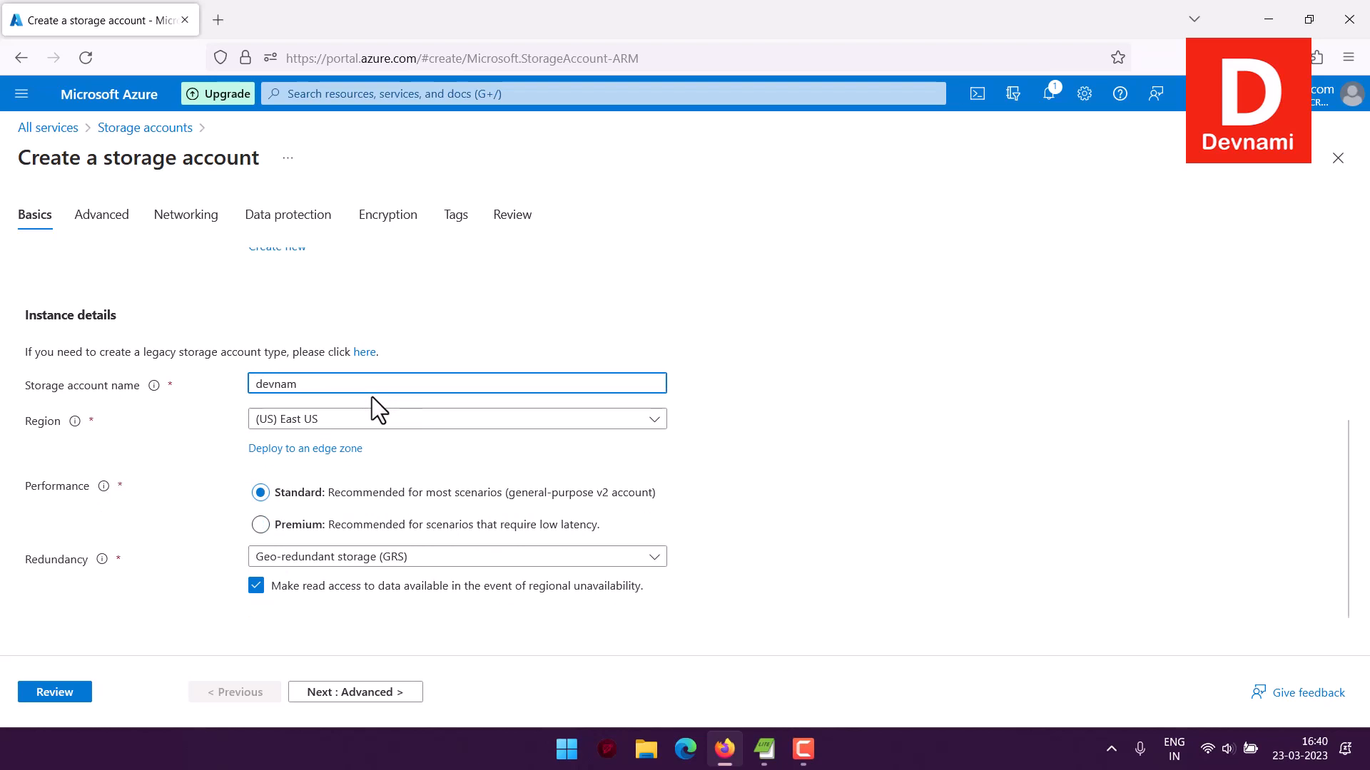
{"action": "key", "text": "BackSpace"}
{"action": "key", "text": "BackSpace"}
{"action": "key", "text": "BackSpace"}
{"action": "key", "text": "BackSpace"}
{"action": "key", "text": "BackSpace"}
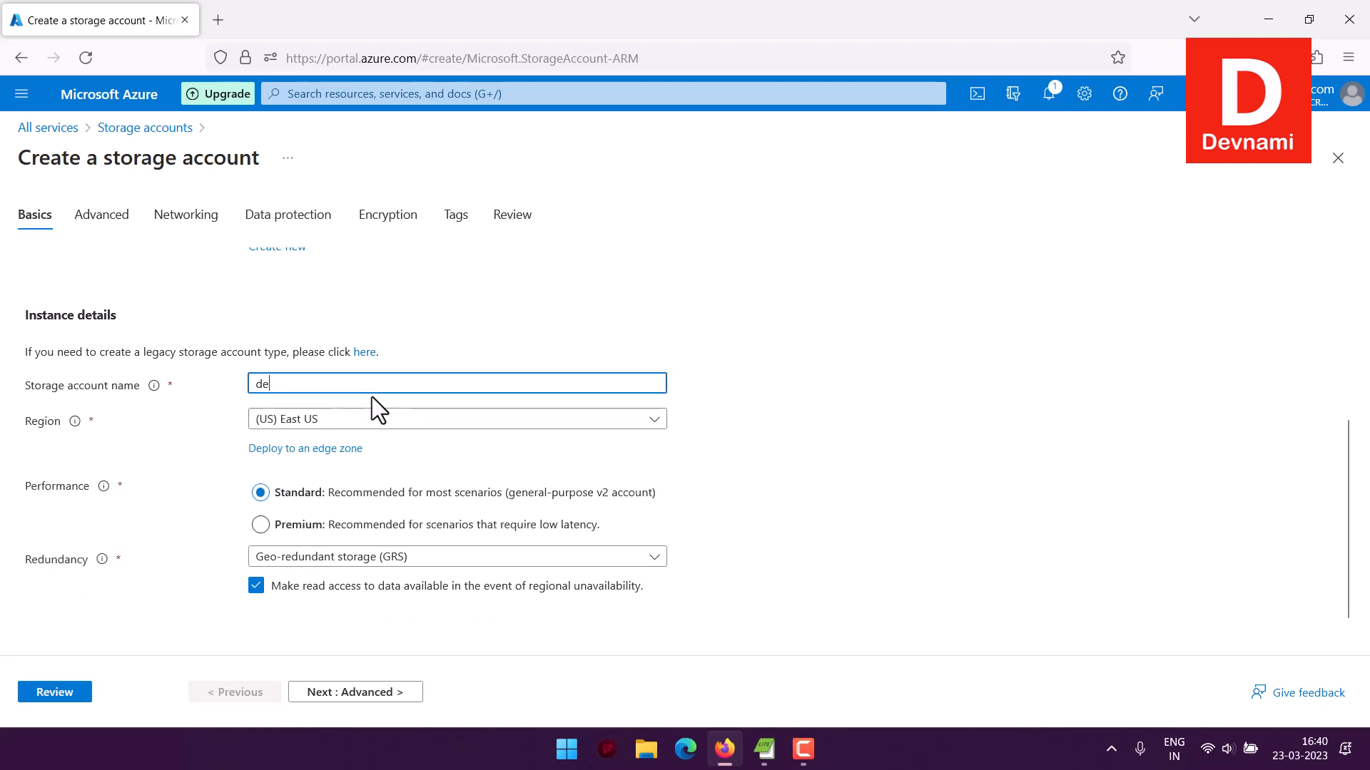
{"action": "type", "text": "vstoredb"}
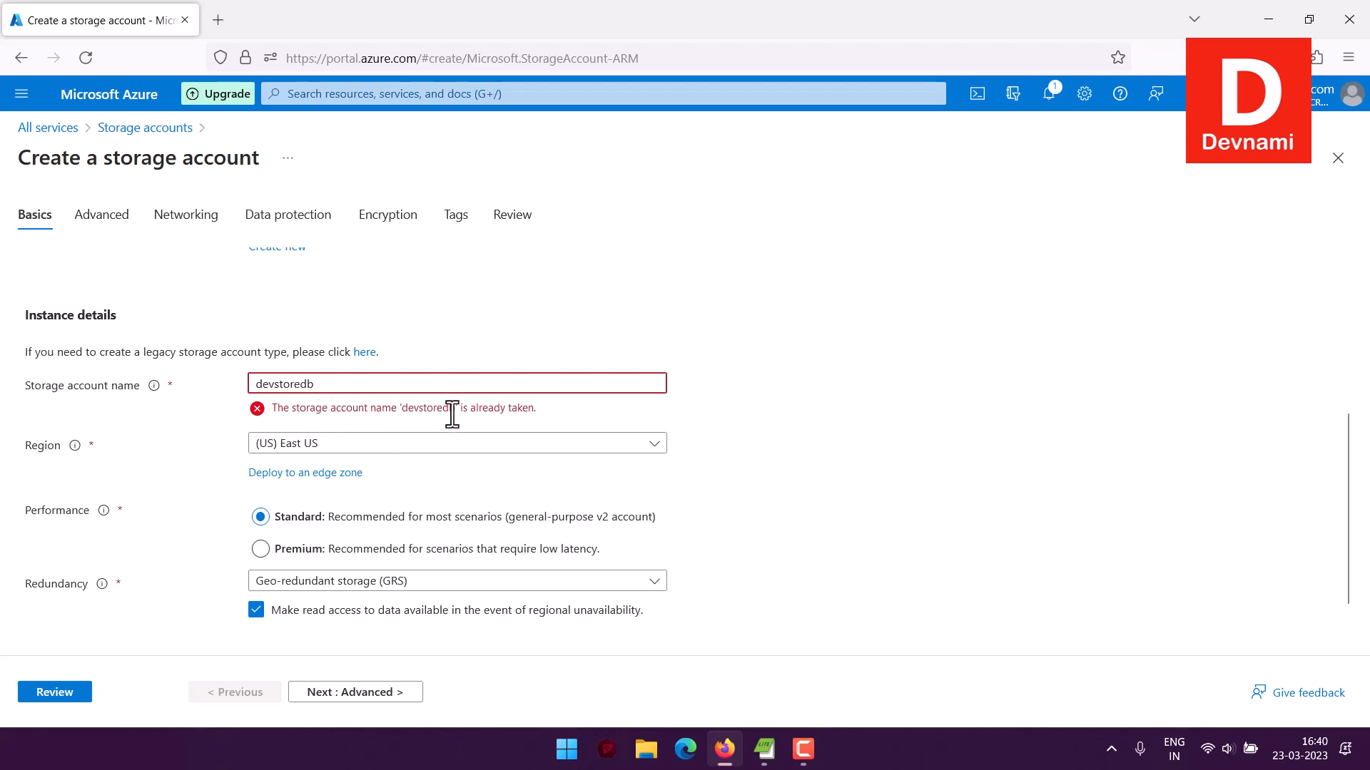
Try the storage account names devstore and devstoreac
{"action": "key", "text": "BackSpace"}
{"action": "key", "text": "BackSpace"}
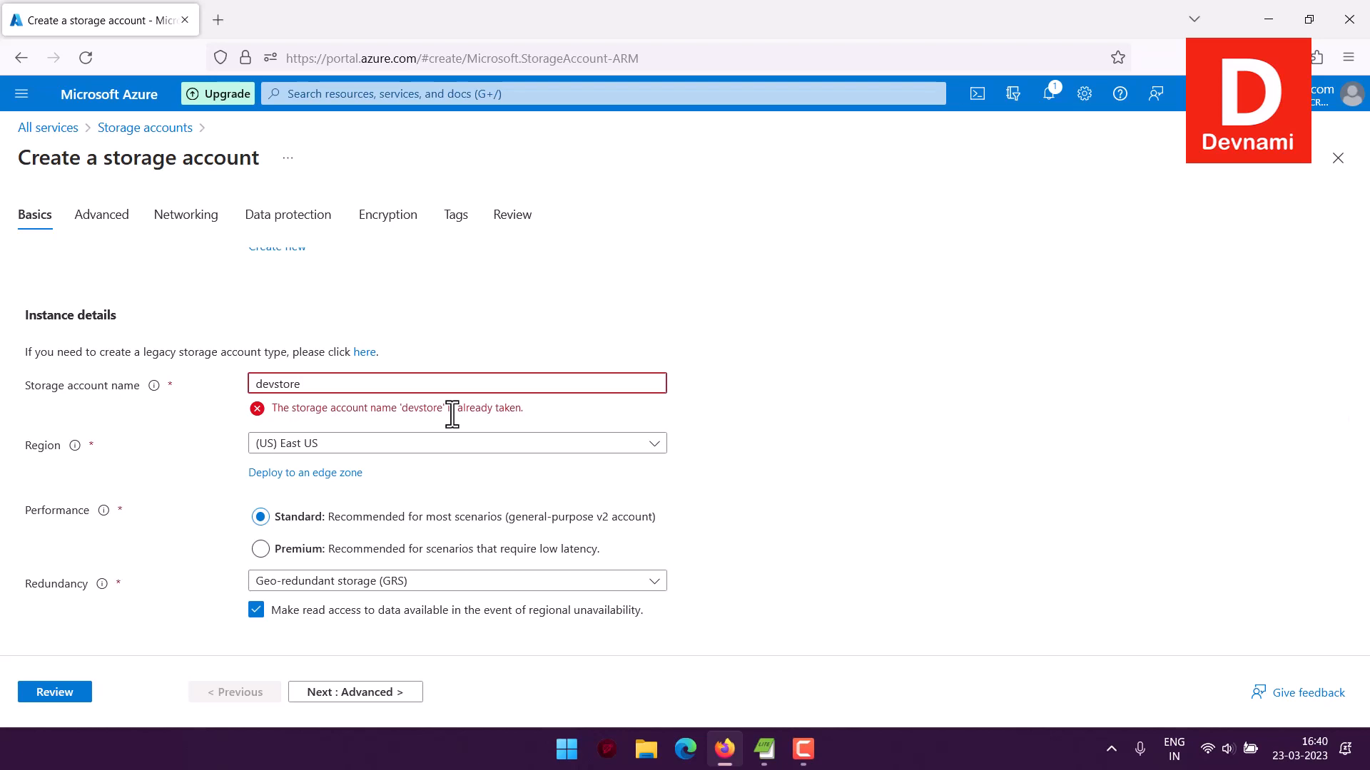
{"action": "type", "text": "ac"}
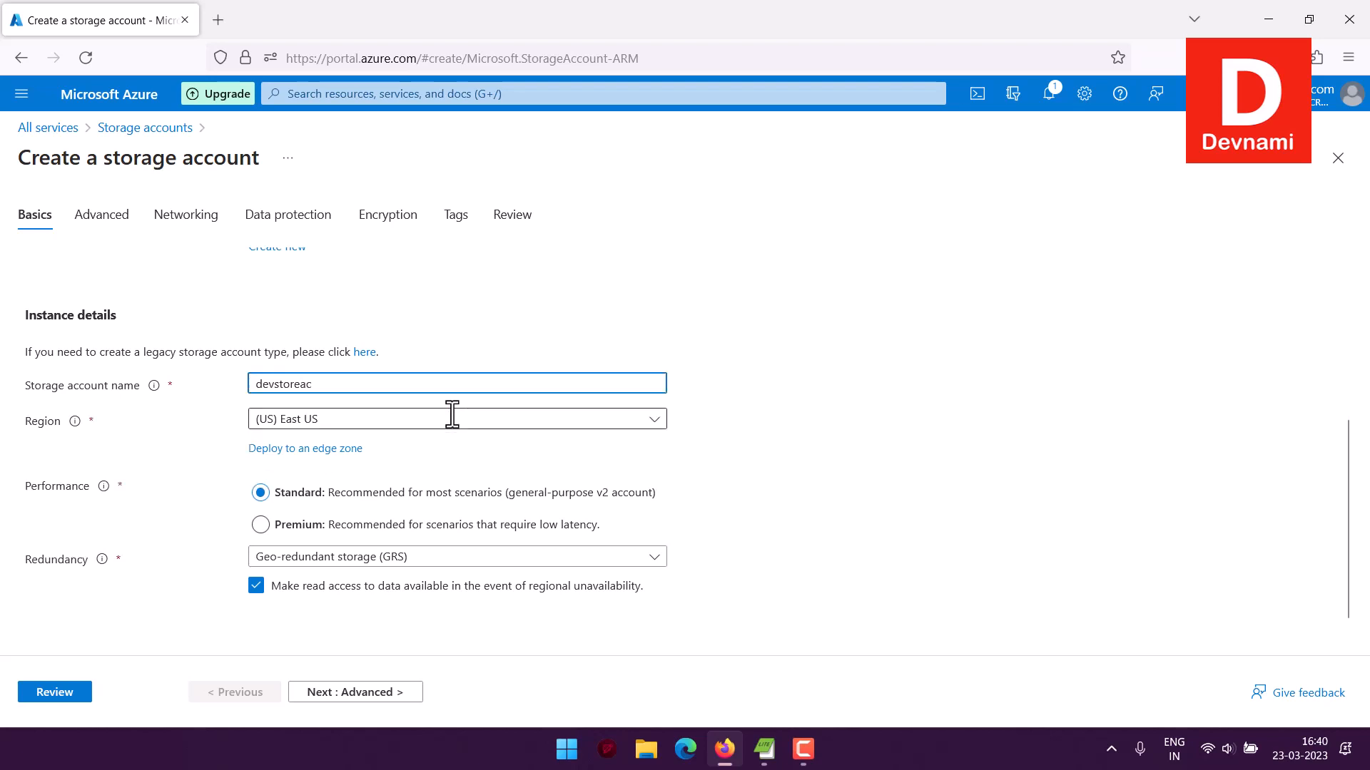
{"action": "key", "text": "BackSpace"}
{"action": "key", "text": "BackSpace"}
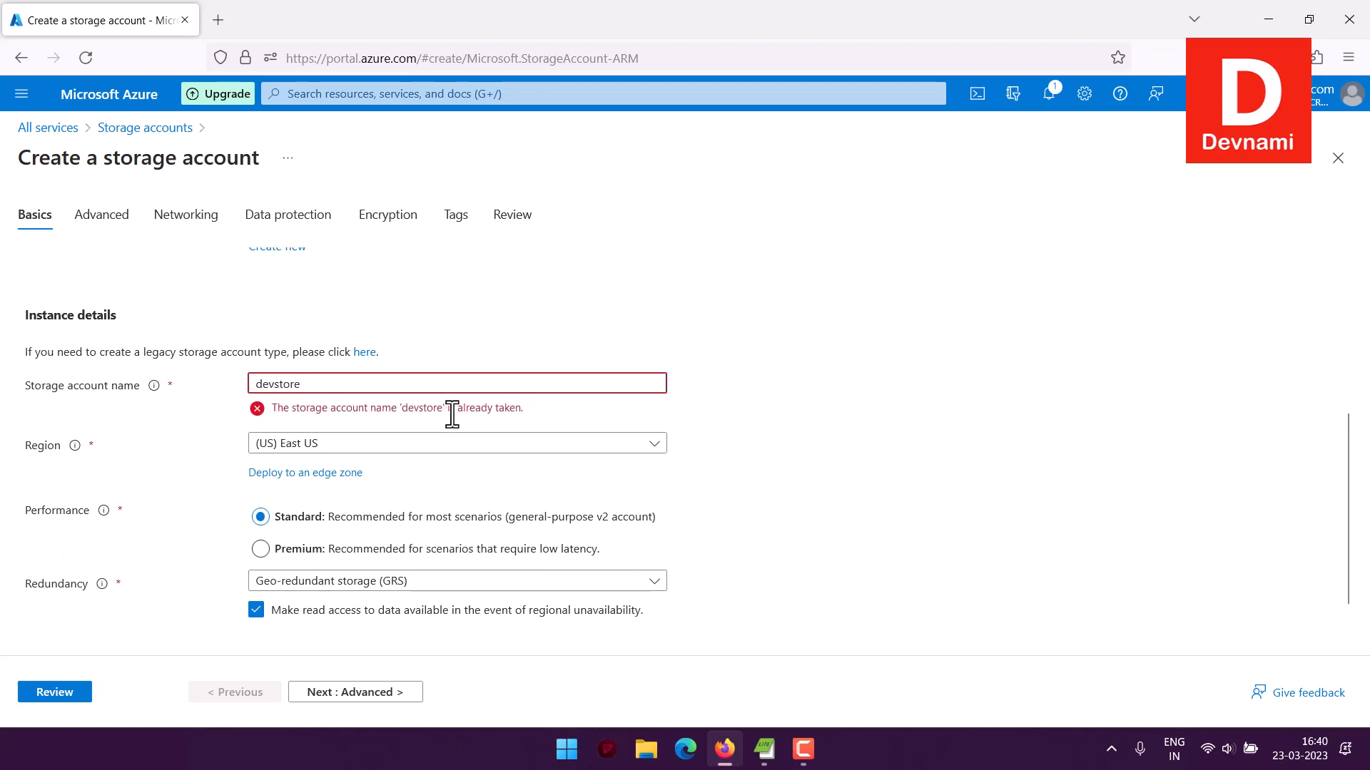
Name the storage account devobjstore
{"action": "key", "text": "BackSpace"}
{"action": "key", "text": "BackSpace"}
{"action": "key", "text": "BackSpace"}
{"action": "key", "text": "BackSpace"}
{"action": "key", "text": "BackSpace"}
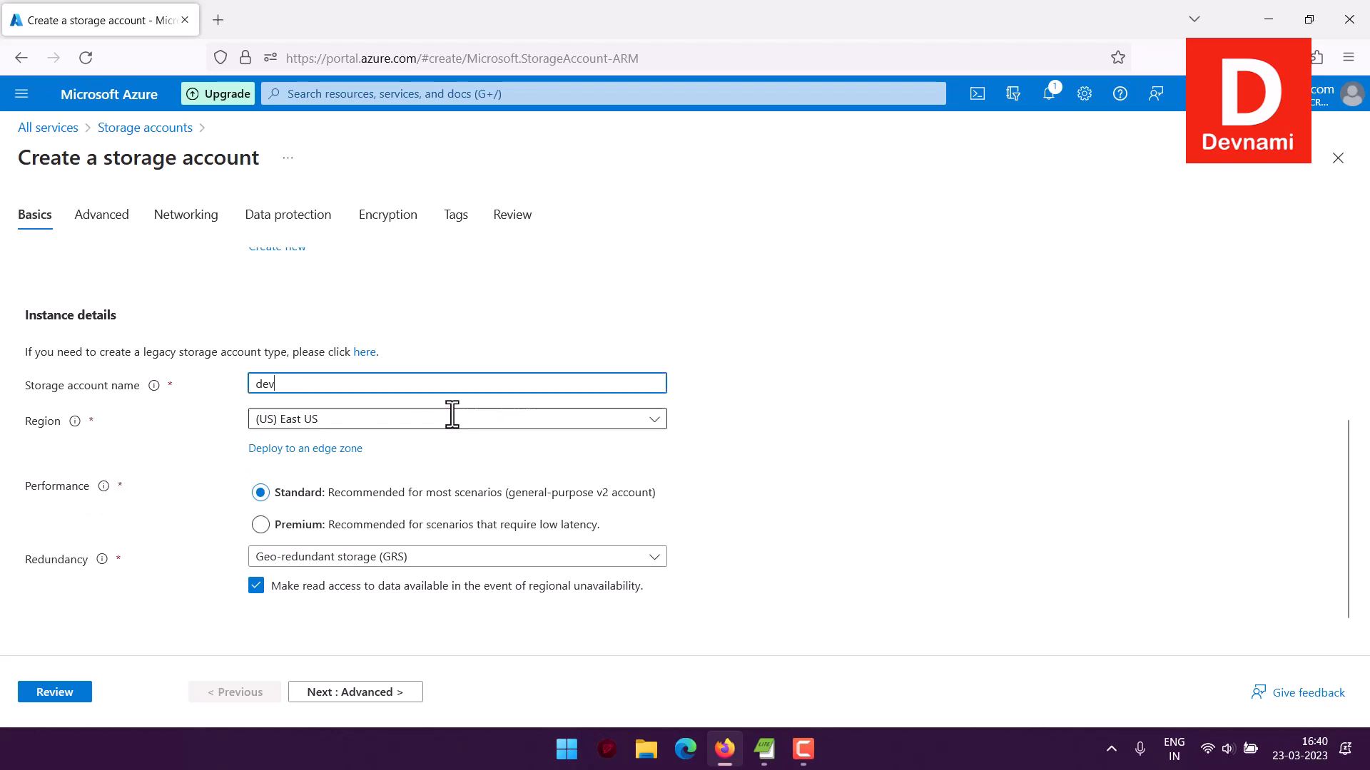
{"action": "type", "text": "objstore"}
{"action": "left_click", "coordinate": [170, 395]}
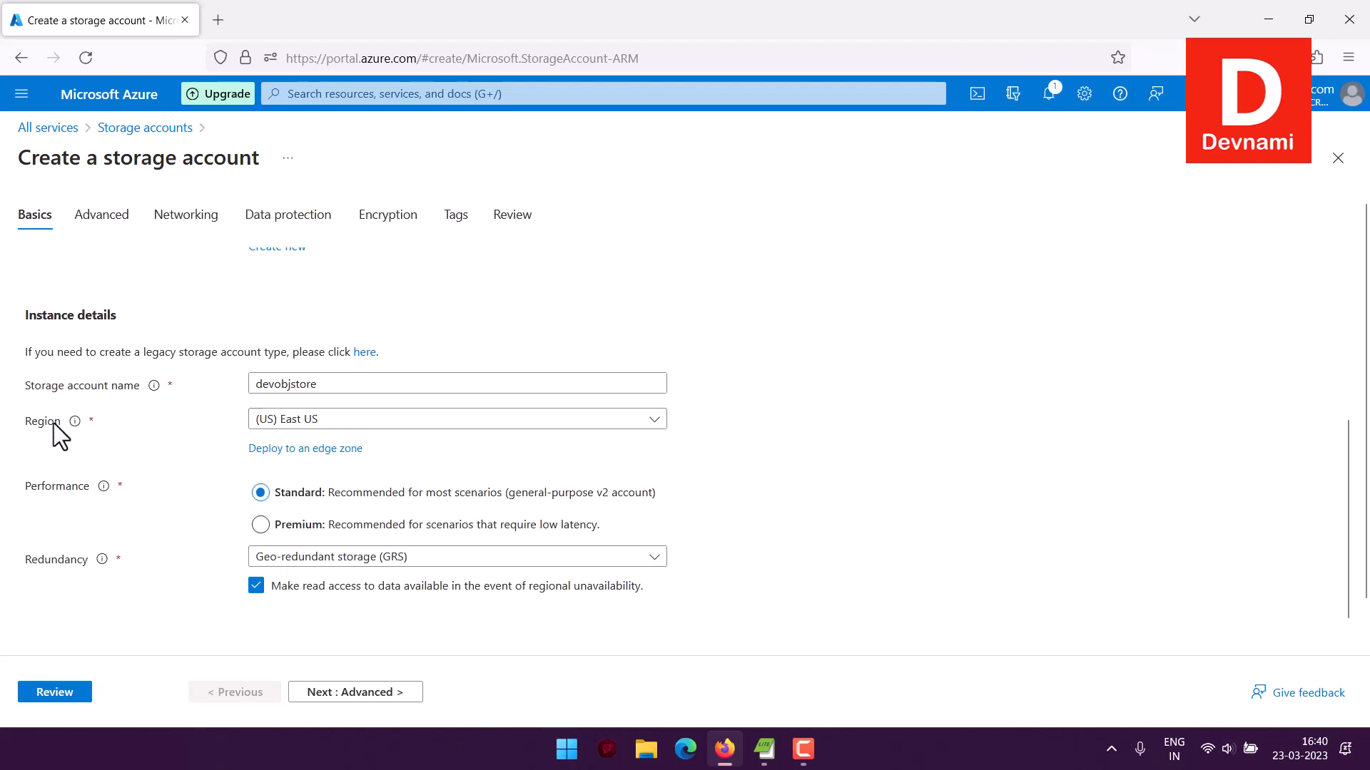
Keep the region at (US) East US and set the redundancy to Locally-redundant storage (LRS)
{"action": "left_click", "coordinate": [269, 421]}
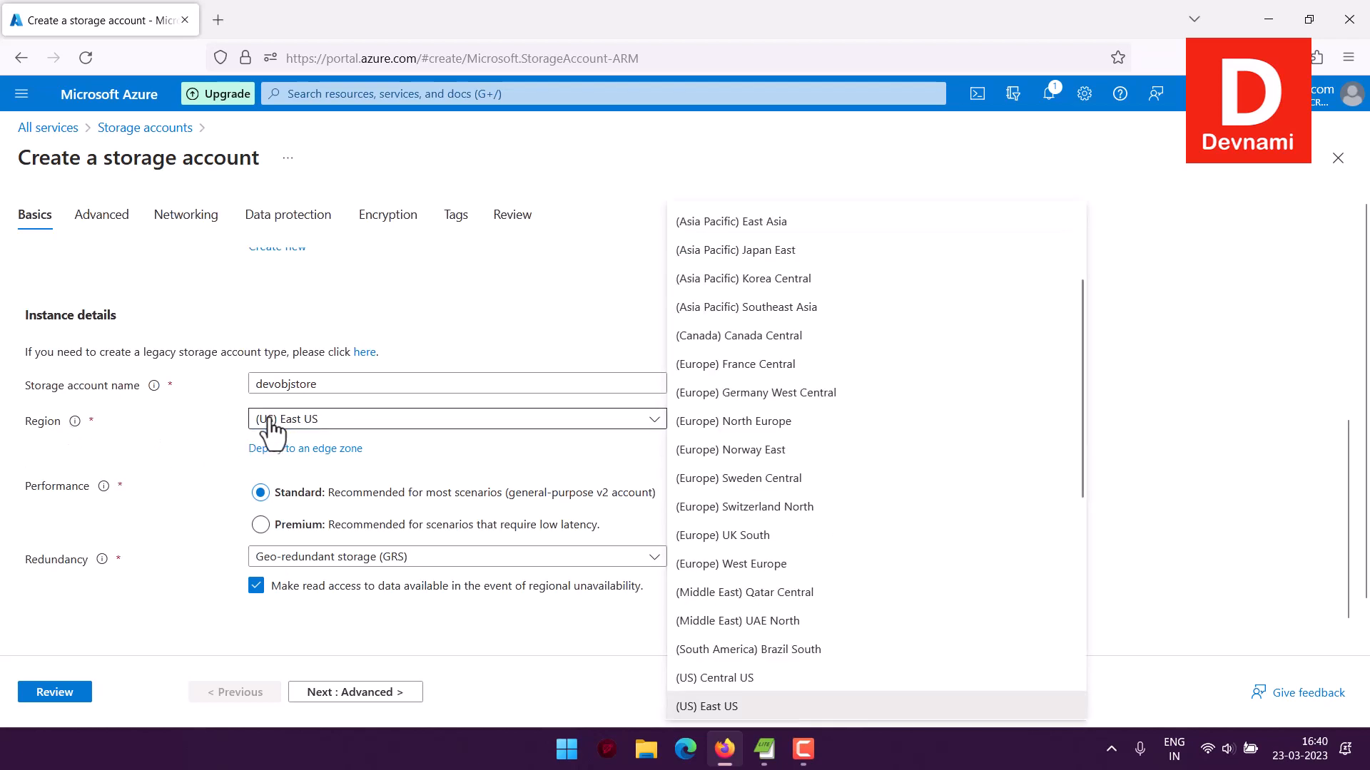
{"action": "left_click", "coordinate": [269, 422]}
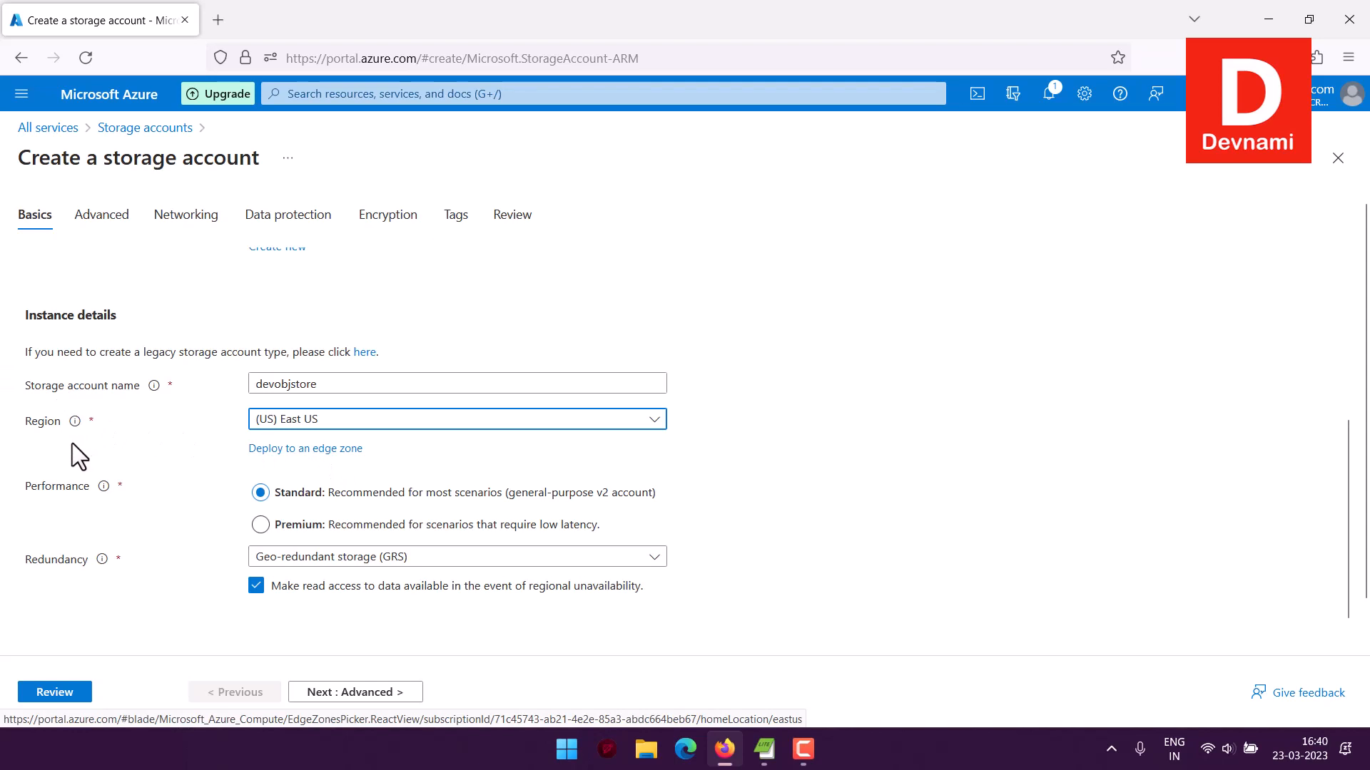
{"action": "scroll", "coordinate": [71, 443], "scroll_direction": "down", "scroll_amount": 1}
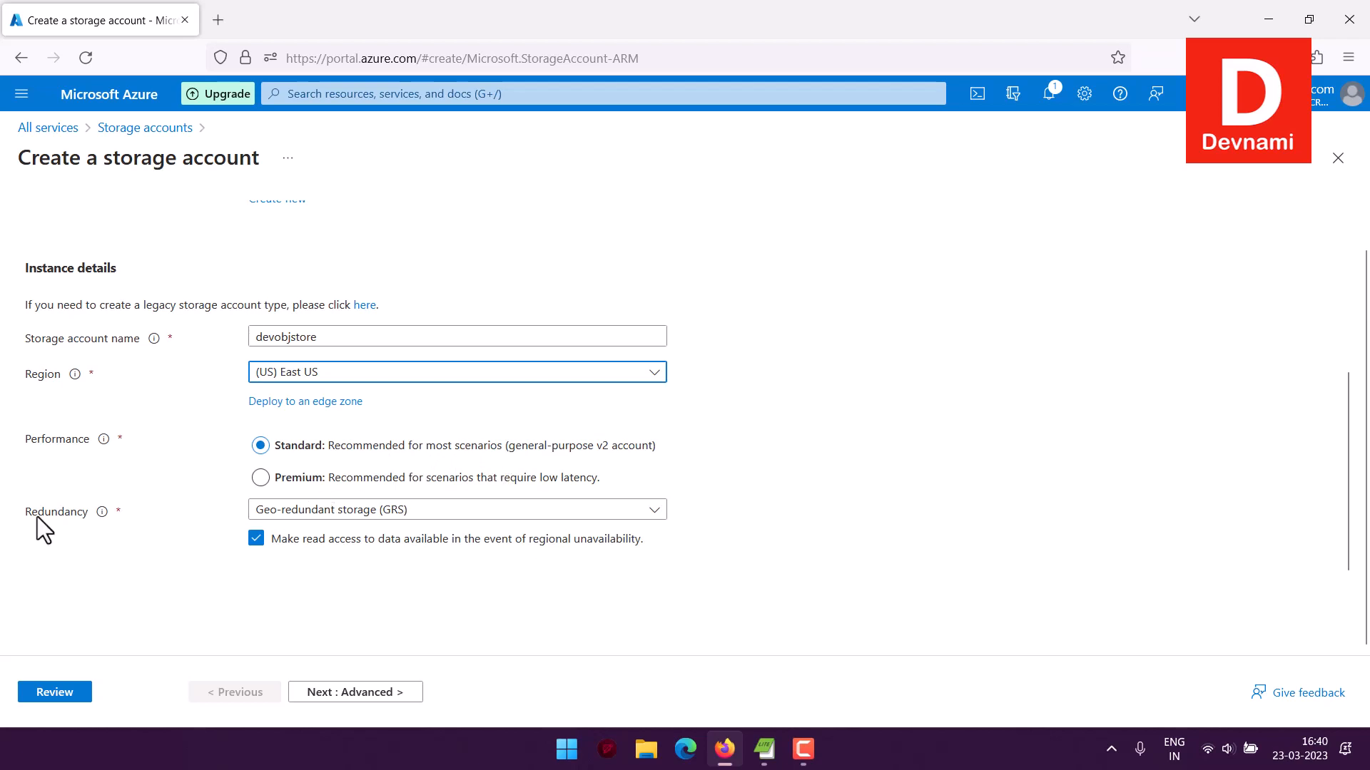
{"action": "left_click", "coordinate": [307, 512]}
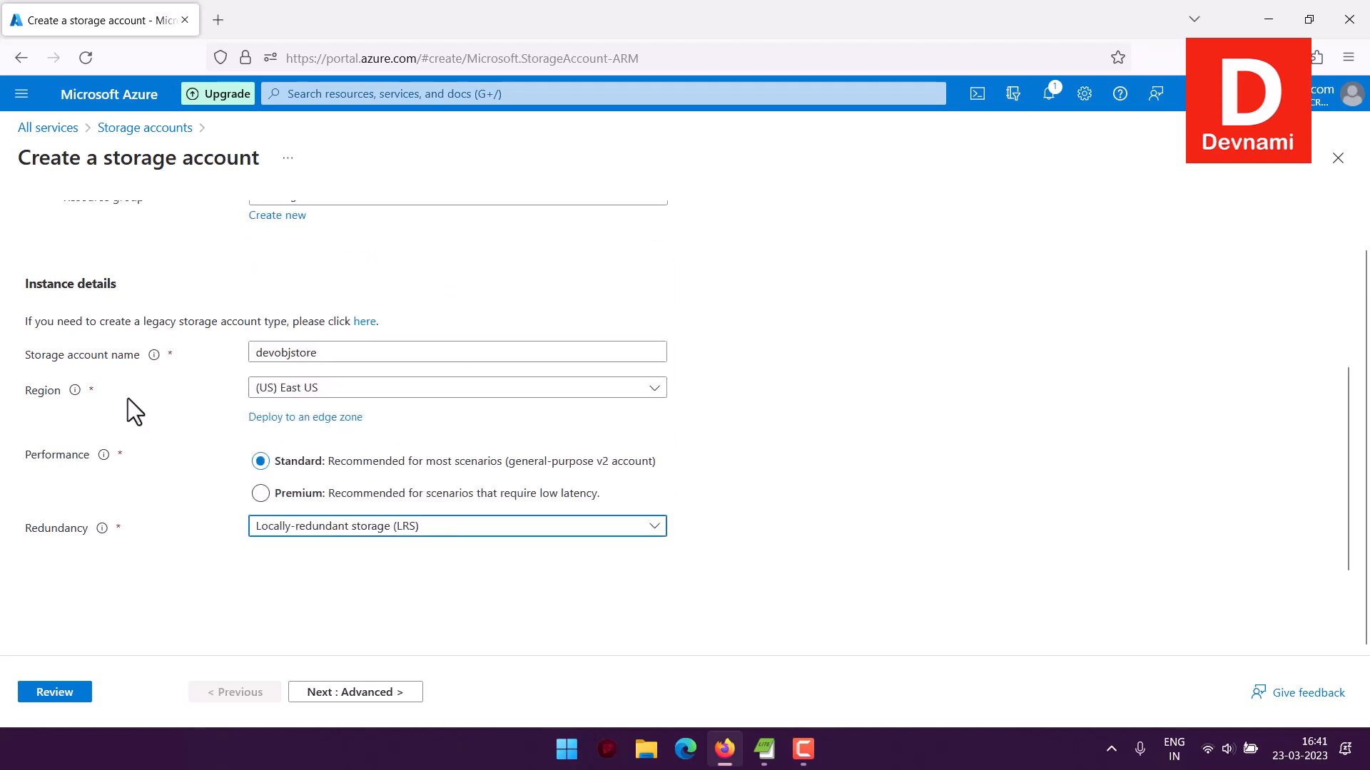
{"action": "left_click", "coordinate": [386, 535]}
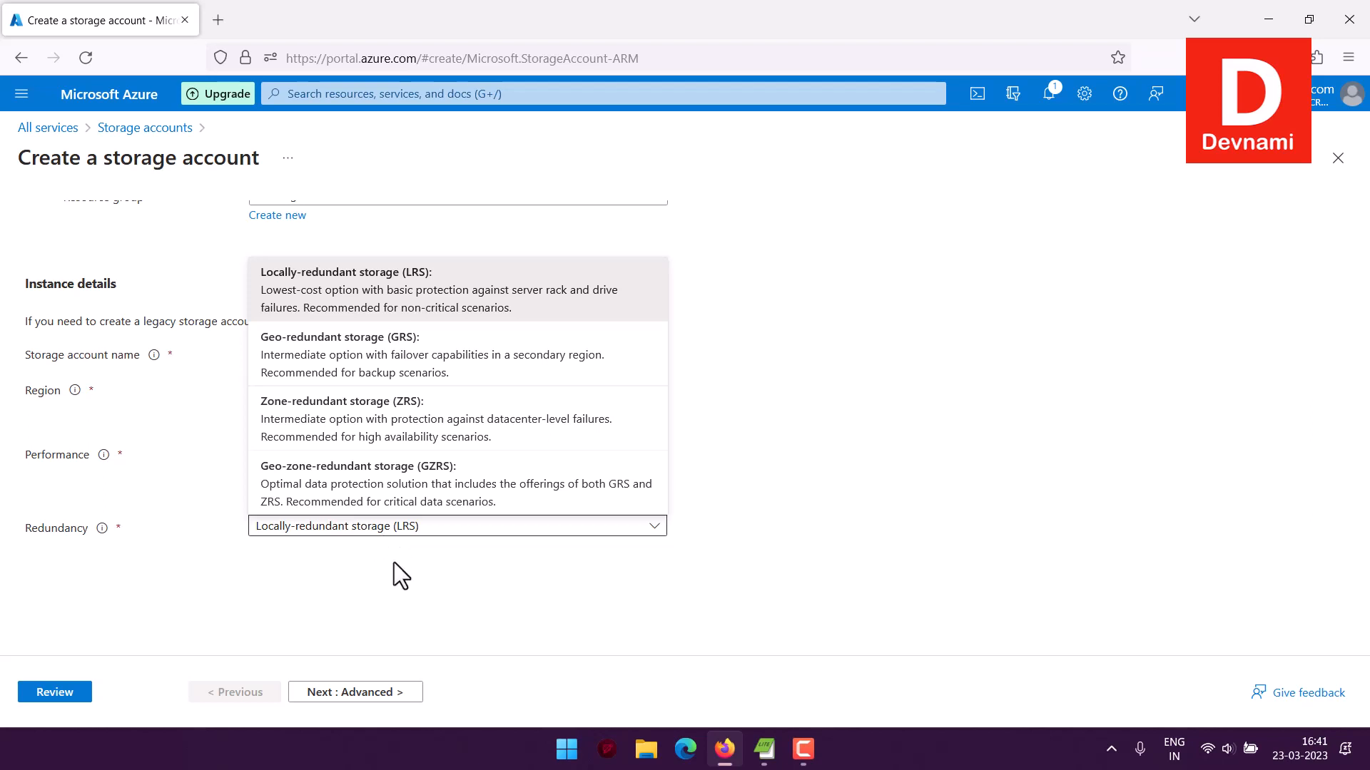
Proceed to the Advanced settings, keeping minimum TLS Version 1.2 and copy operations permitted From any storage account
{"action": "left_click", "coordinate": [294, 691]}
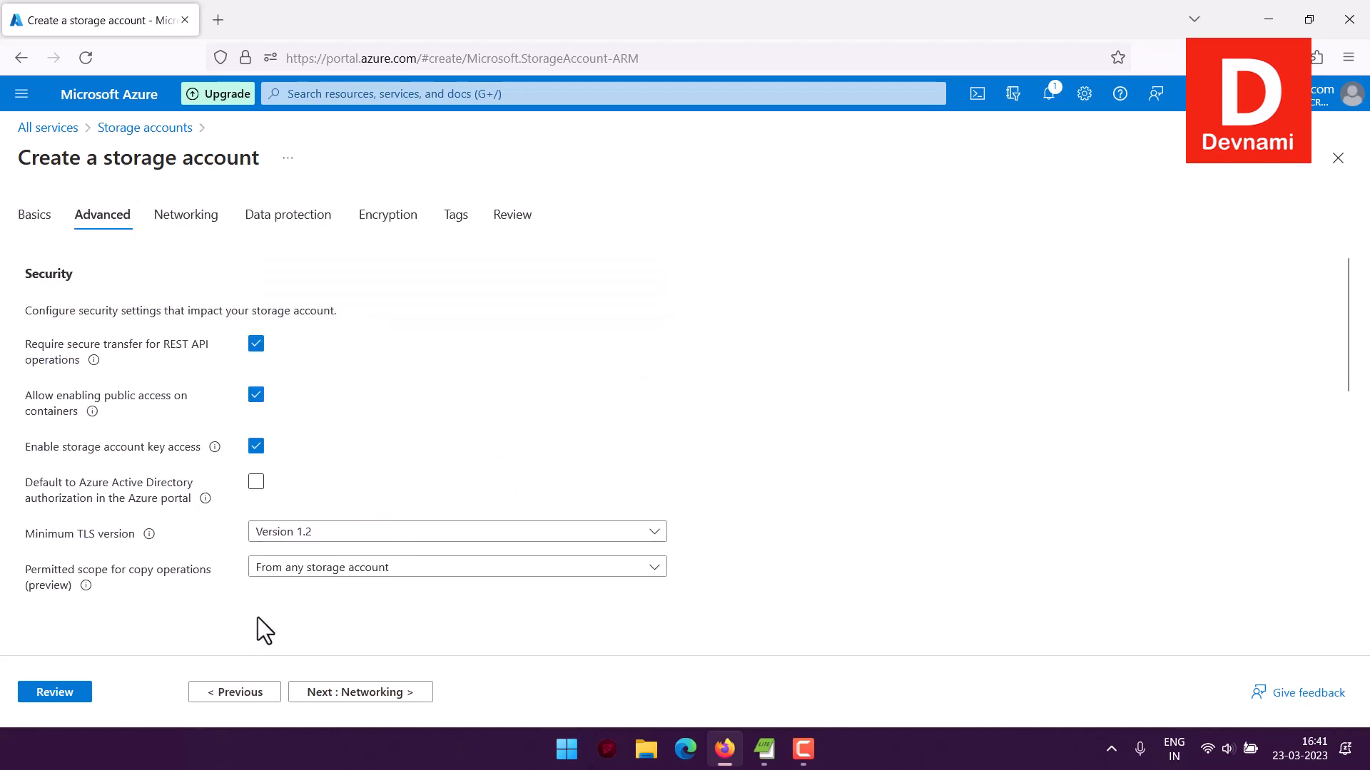
{"action": "left_click_drag", "start_coordinate": [51, 310], "coordinate": [362, 315]}
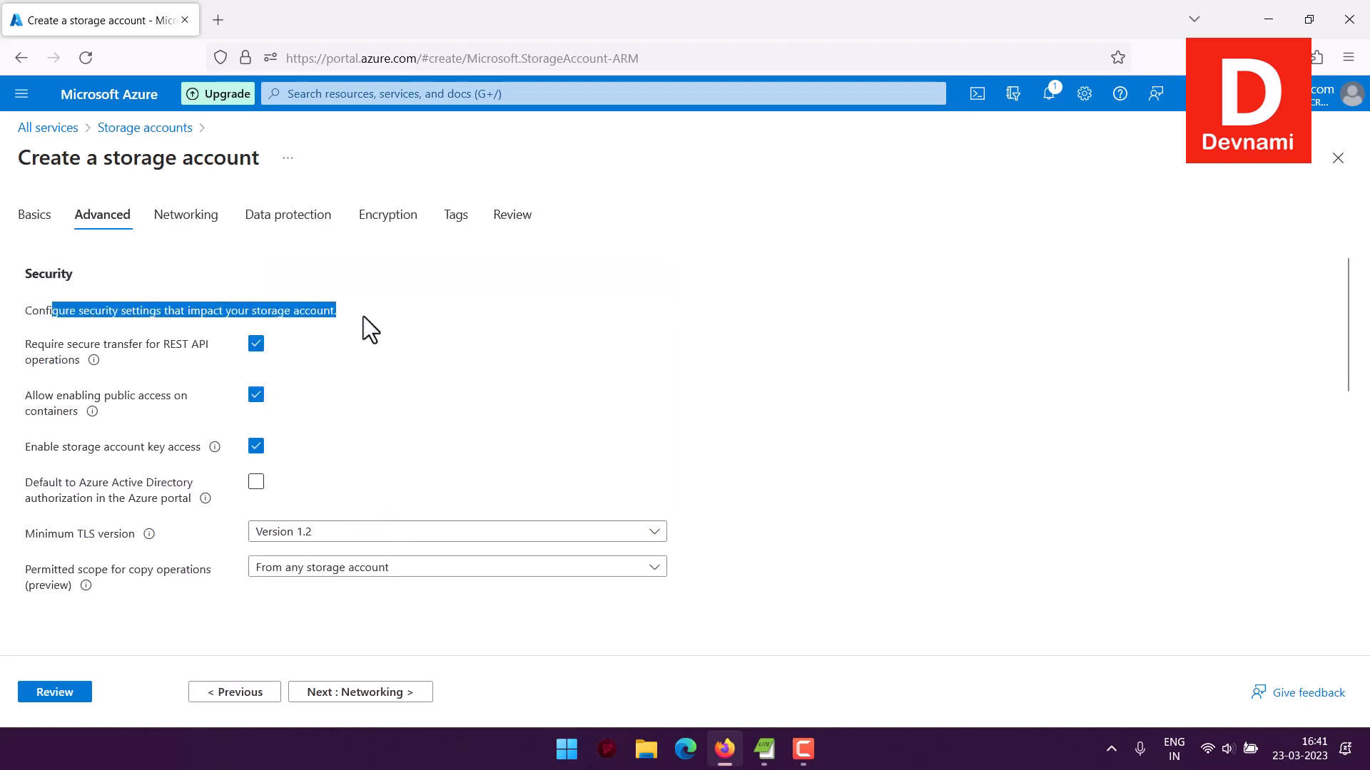
{"action": "left_click", "coordinate": [362, 314]}
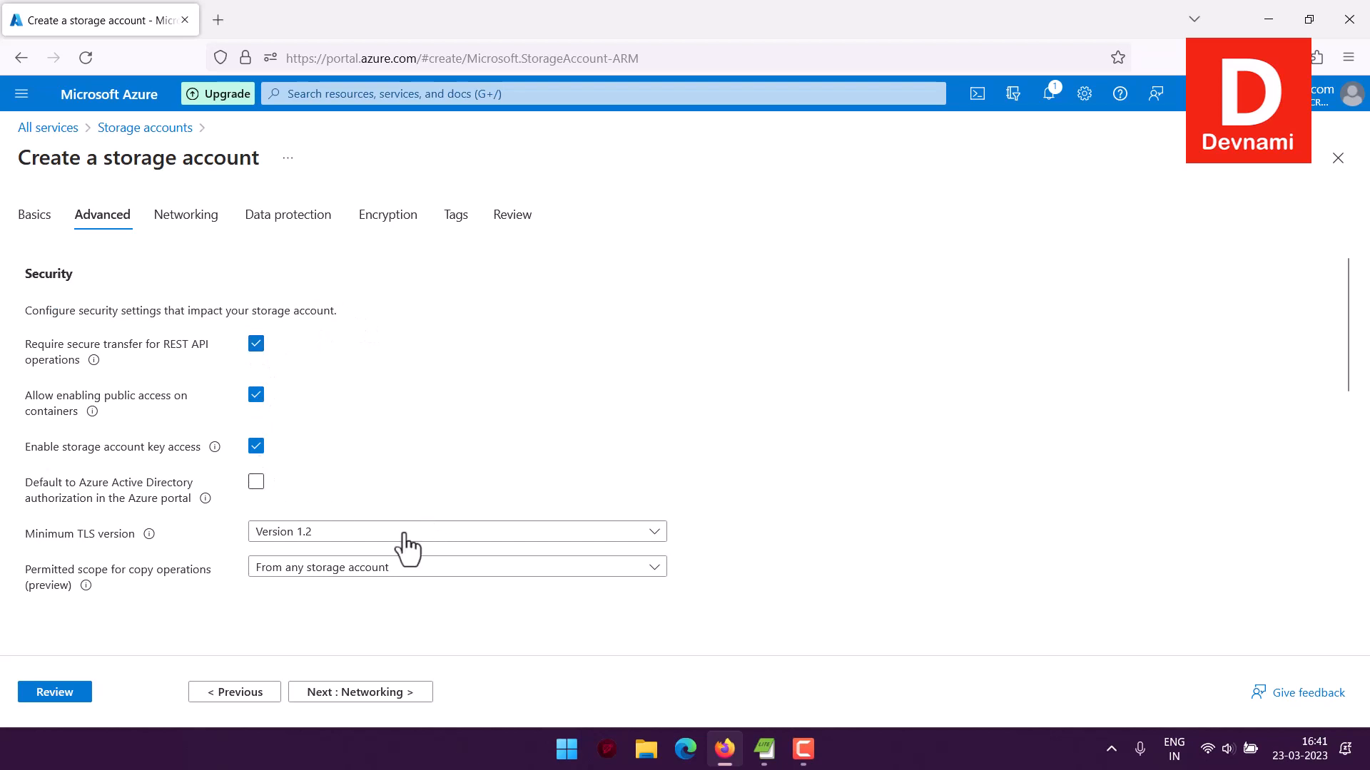
{"action": "left_click", "coordinate": [304, 543]}
{"action": "left_click", "coordinate": [306, 540]}
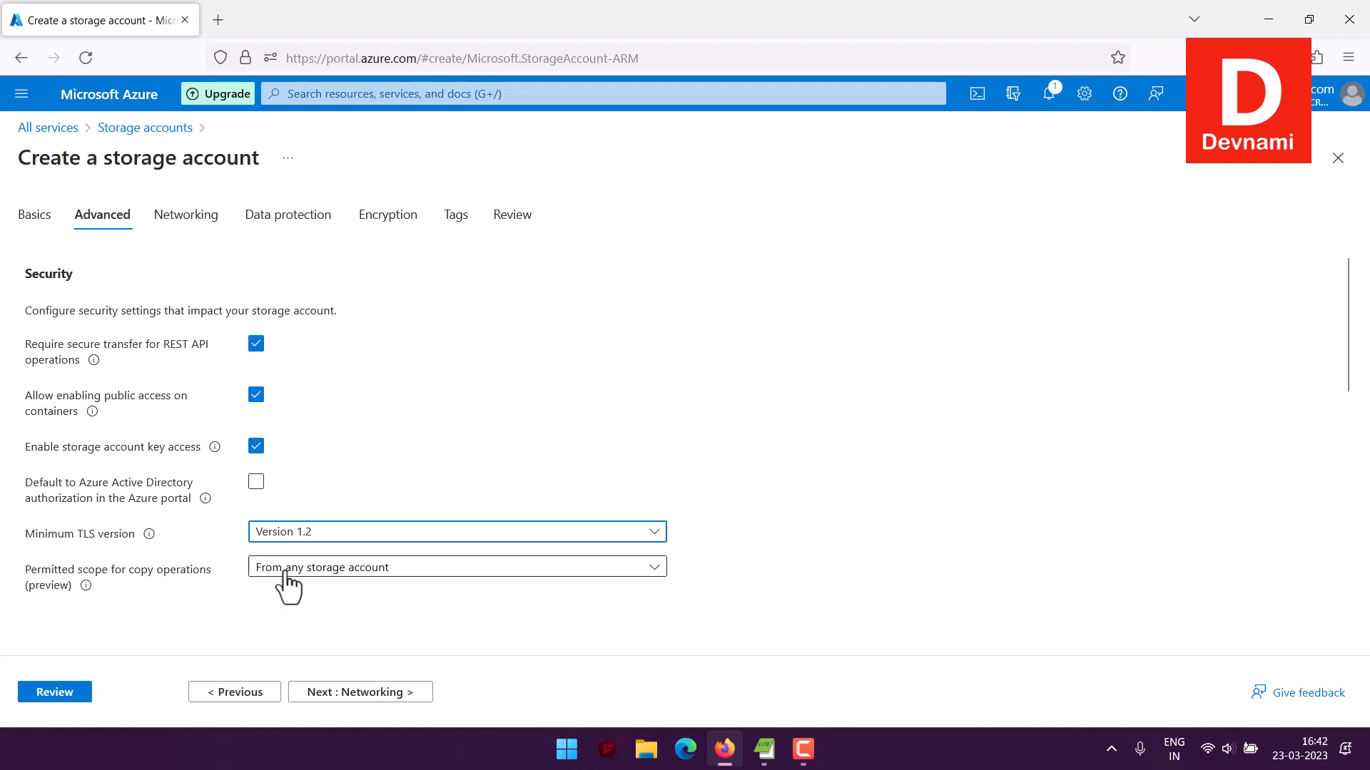
{"action": "left_click", "coordinate": [346, 575]}
{"action": "left_click", "coordinate": [347, 592]}
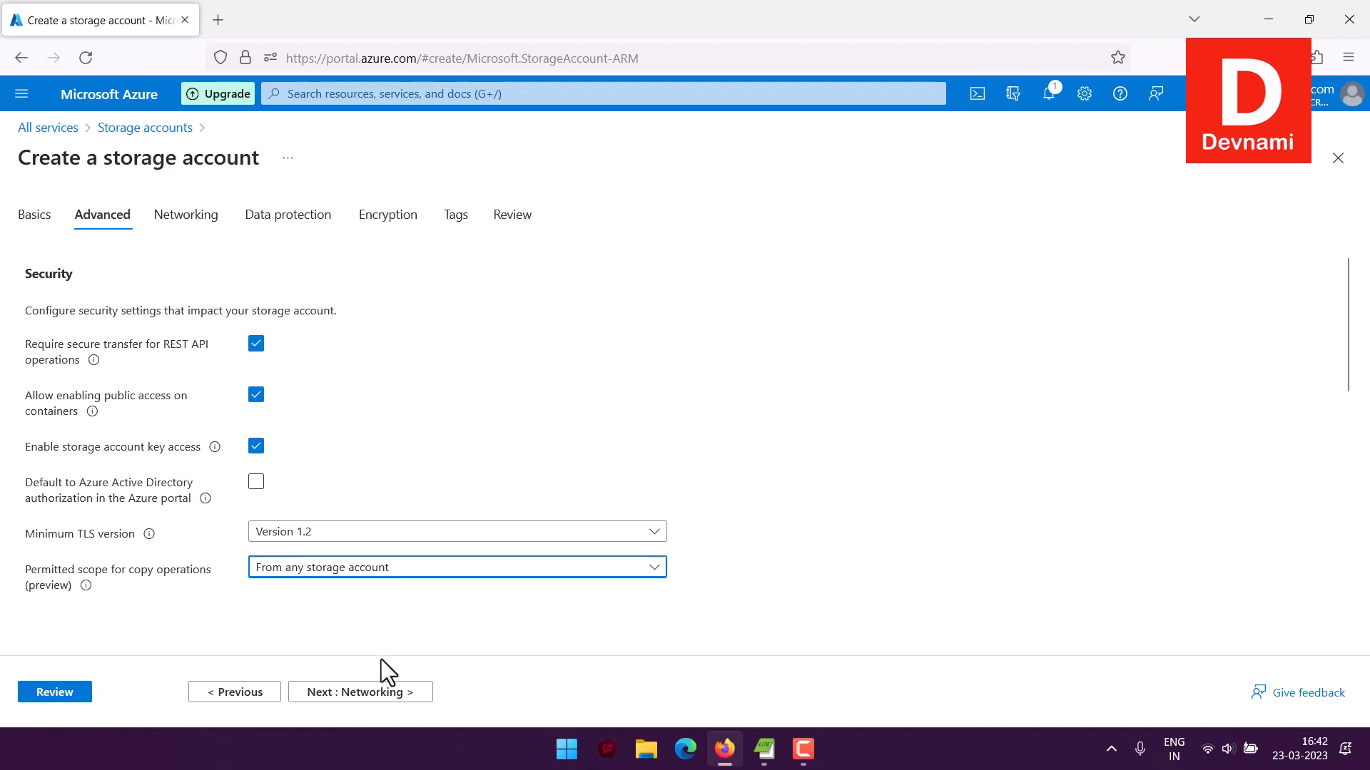
Advance through the Networking settings with public access from all networks, and review the recovery, tracking and access control options under Data protection
{"action": "left_click", "coordinate": [372, 692]}
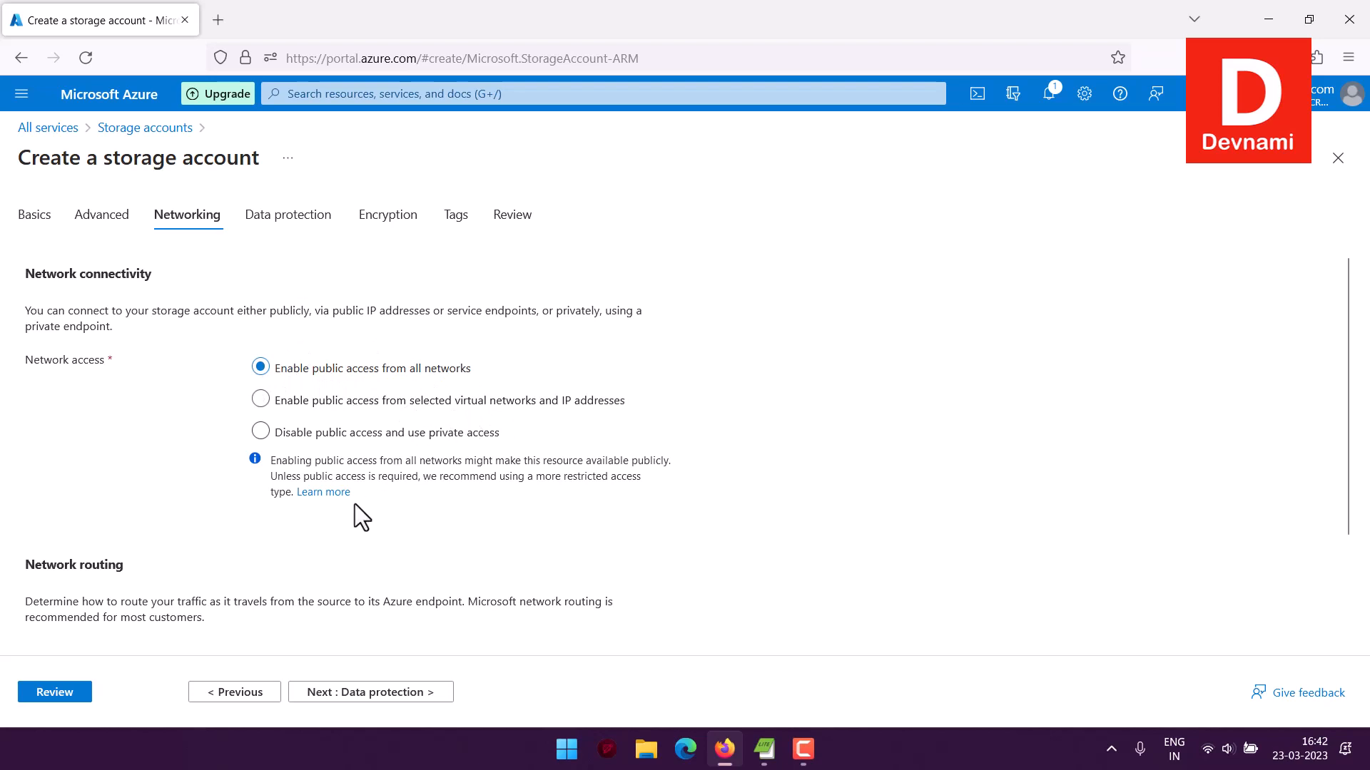
{"action": "scroll", "coordinate": [356, 503], "scroll_direction": "down", "scroll_amount": 2}
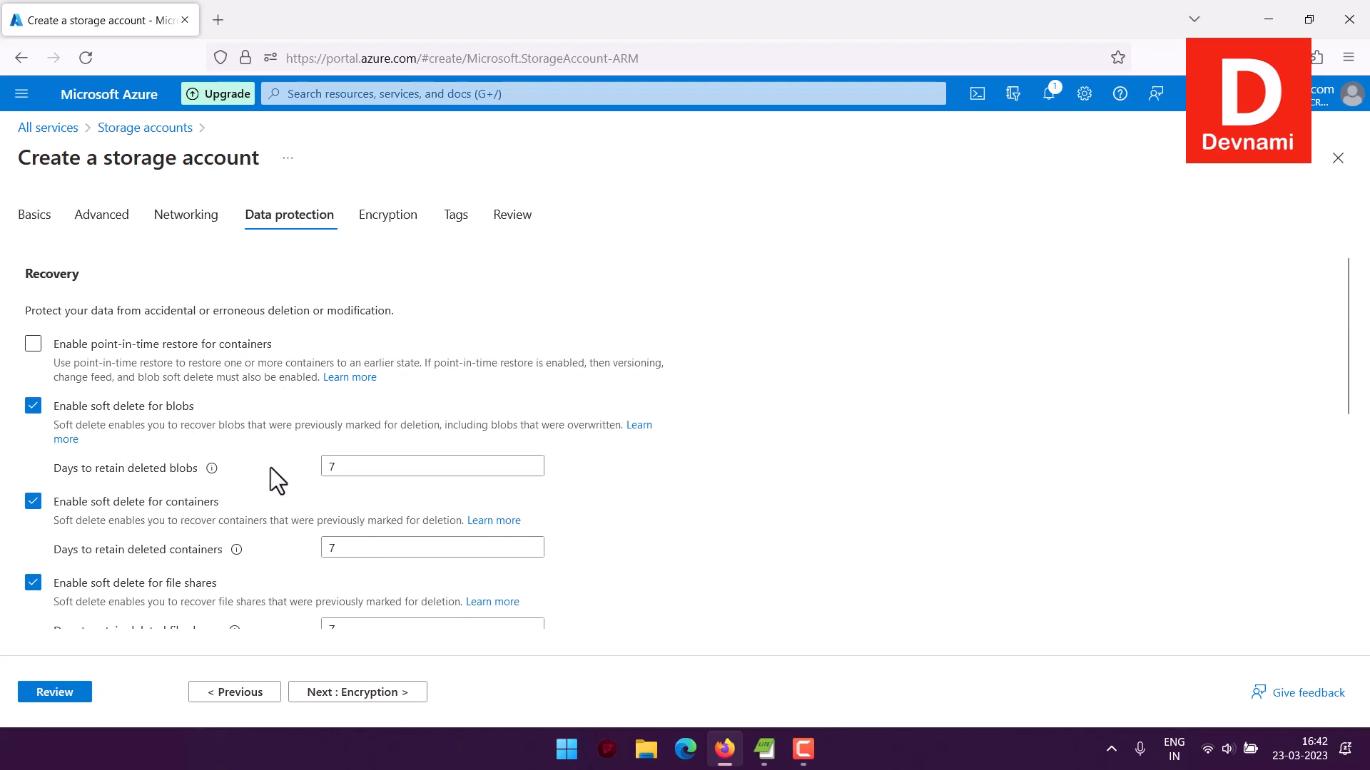
{"action": "scroll", "coordinate": [208, 494], "scroll_direction": "down", "scroll_amount": 2}
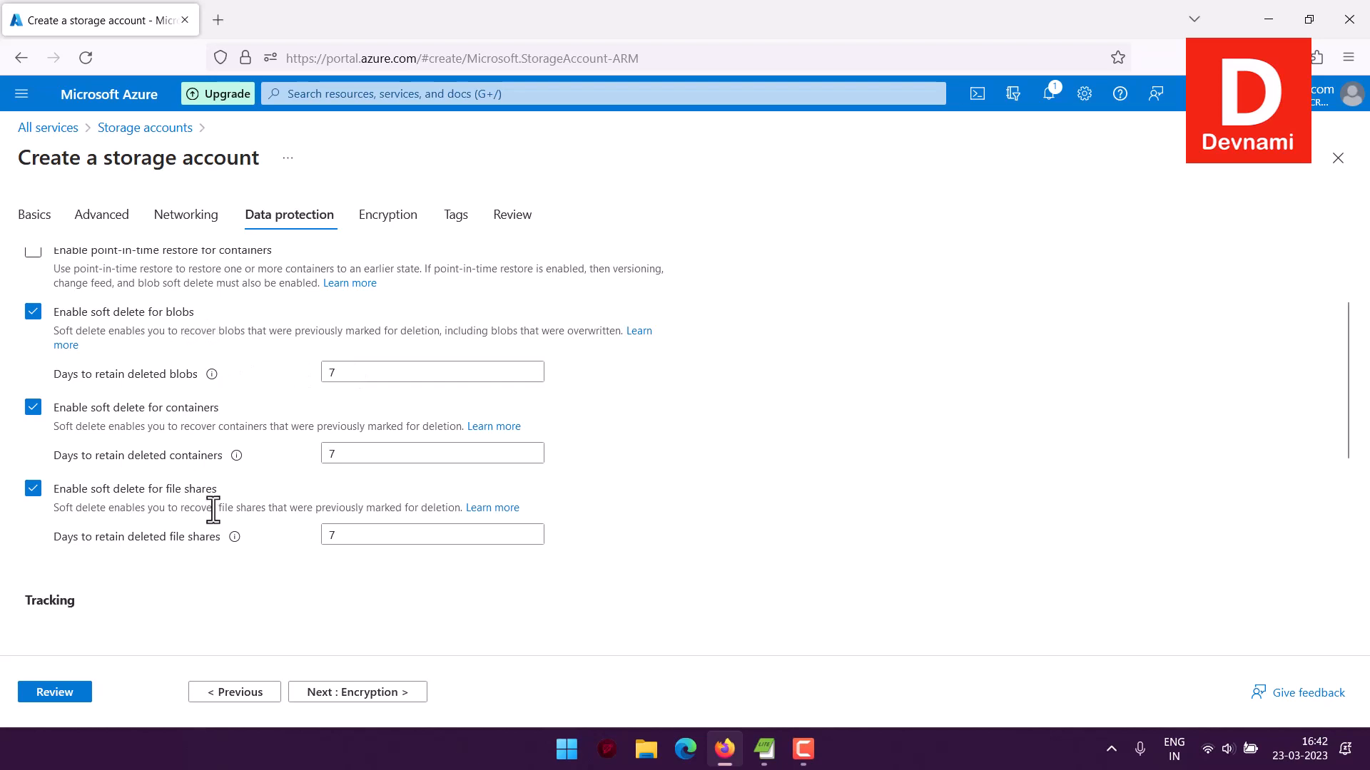
{"action": "scroll", "coordinate": [306, 406], "scroll_direction": "up", "scroll_amount": 1}
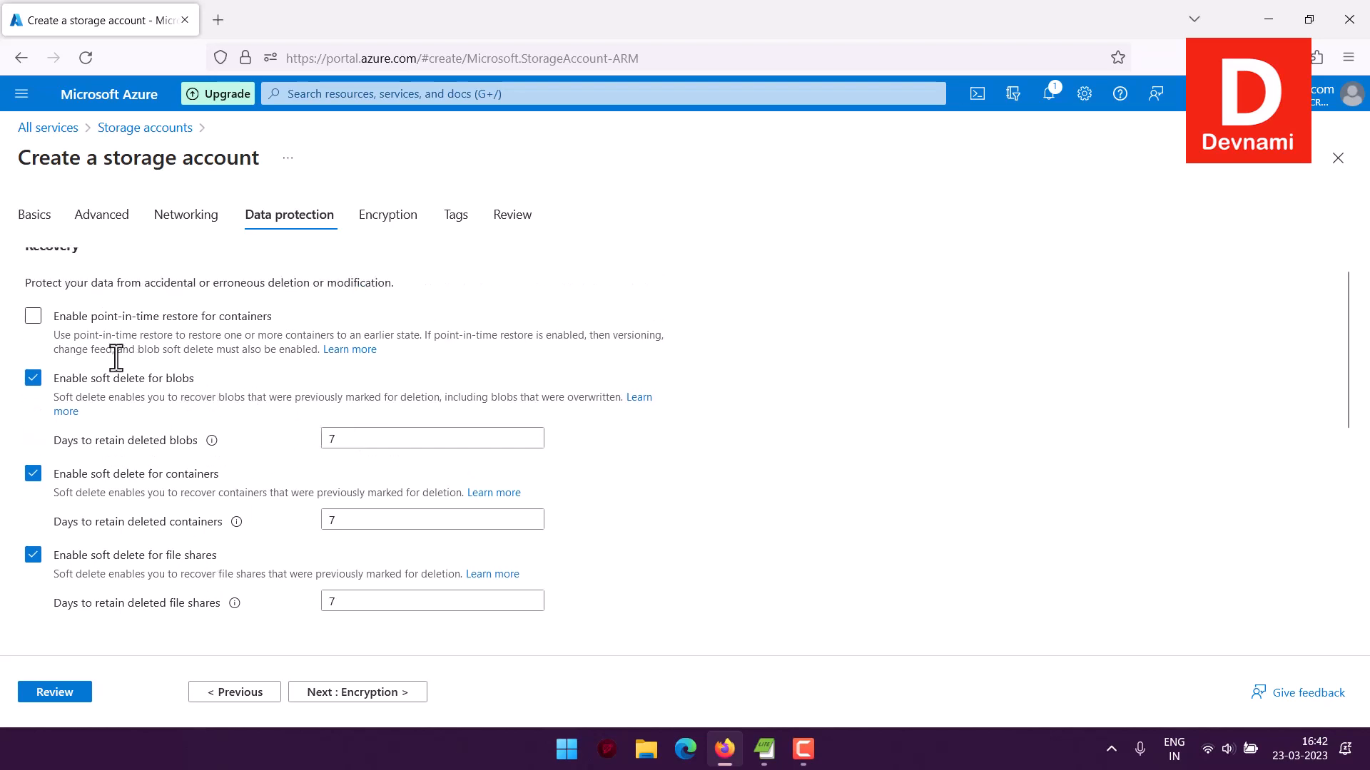
{"action": "scroll", "coordinate": [143, 346], "scroll_direction": "up", "scroll_amount": 1}
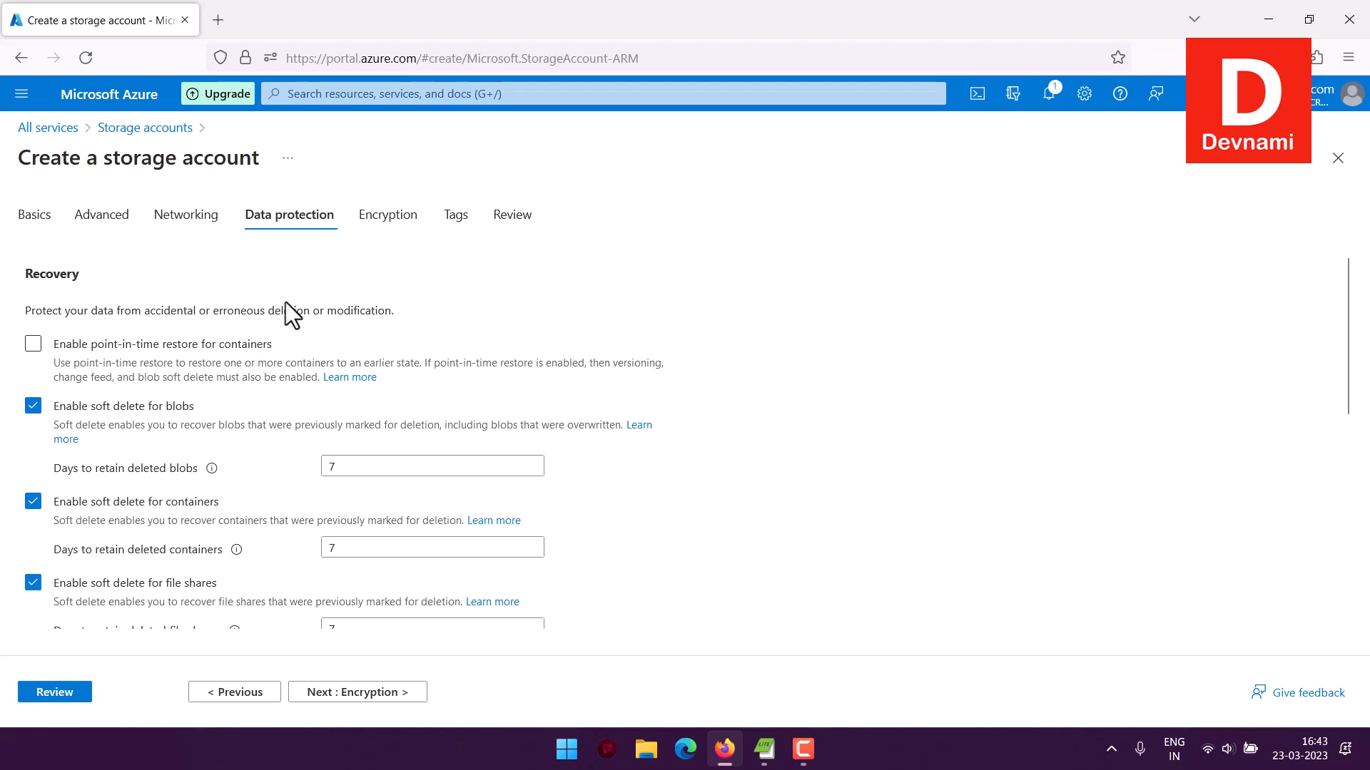
{"action": "scroll", "coordinate": [281, 316], "scroll_direction": "down", "scroll_amount": 3}
{"action": "scroll", "coordinate": [282, 315], "scroll_direction": "down", "scroll_amount": 4}
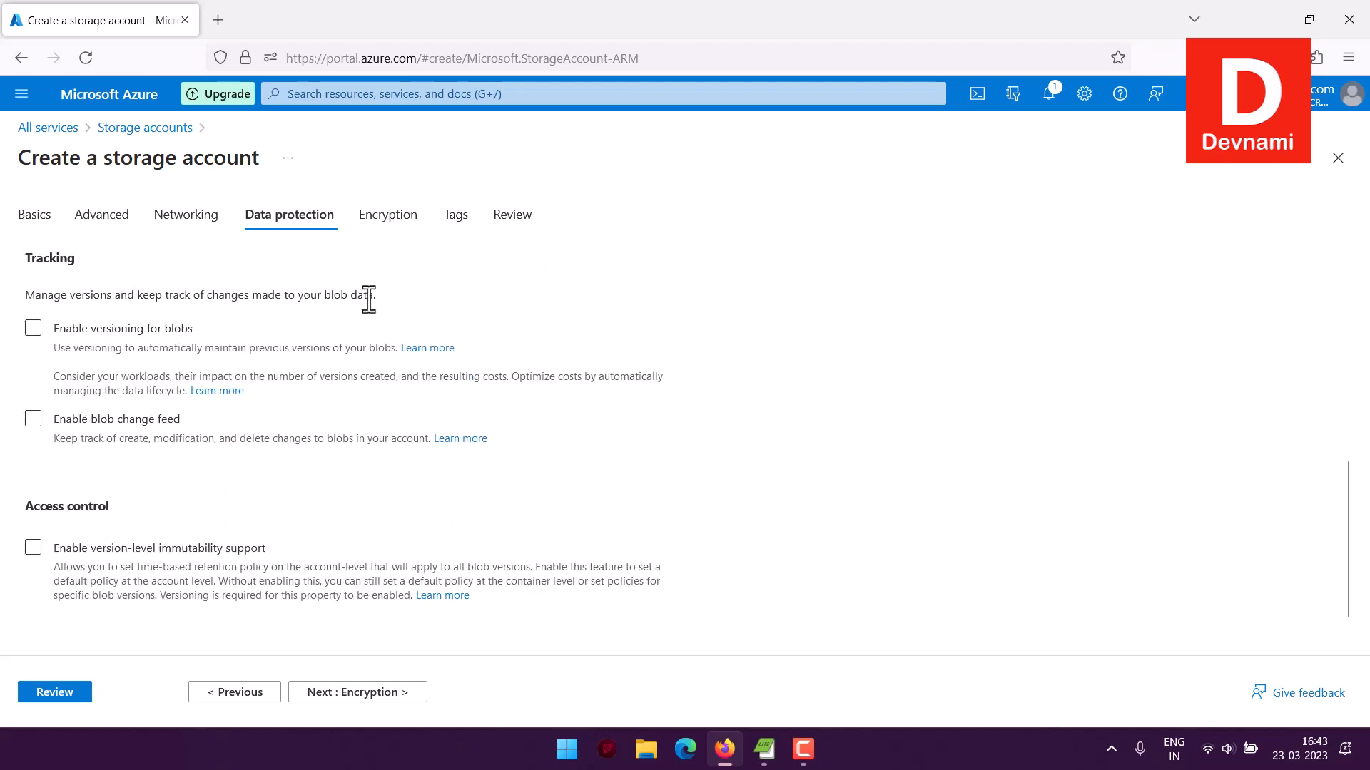
Review the blob versioning and version-level immutability options, leave them disabled, and advance to the Encryption settings
{"action": "mouse_move", "coordinate": [376, 296]}
{"action": "left_mouse_down"}
{"action": "mouse_move", "coordinate": [161, 299]}
{"action": "mouse_move", "coordinate": [379, 299]}
{"action": "mouse_move", "coordinate": [207, 297]}
{"action": "mouse_move", "coordinate": [353, 295]}
{"action": "left_mouse_up"}
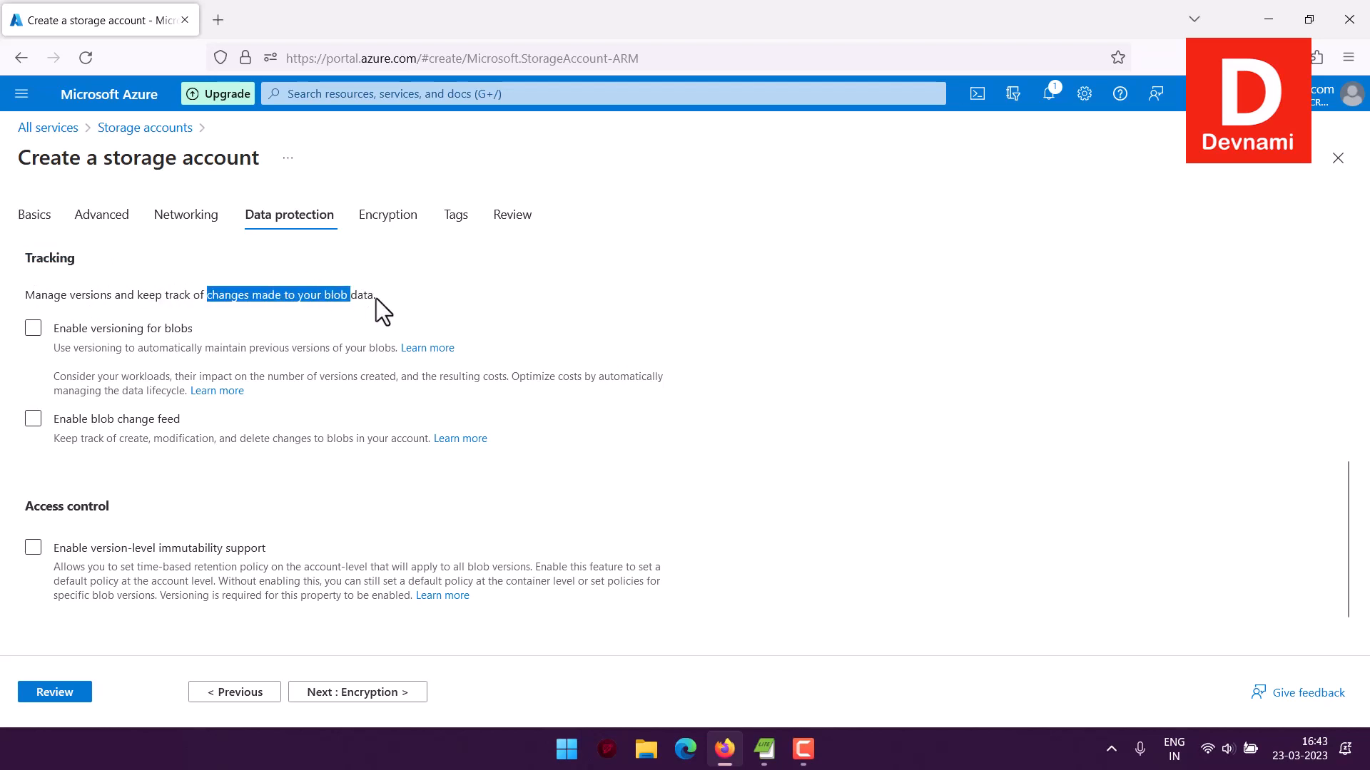
{"action": "left_click", "coordinate": [159, 332]}
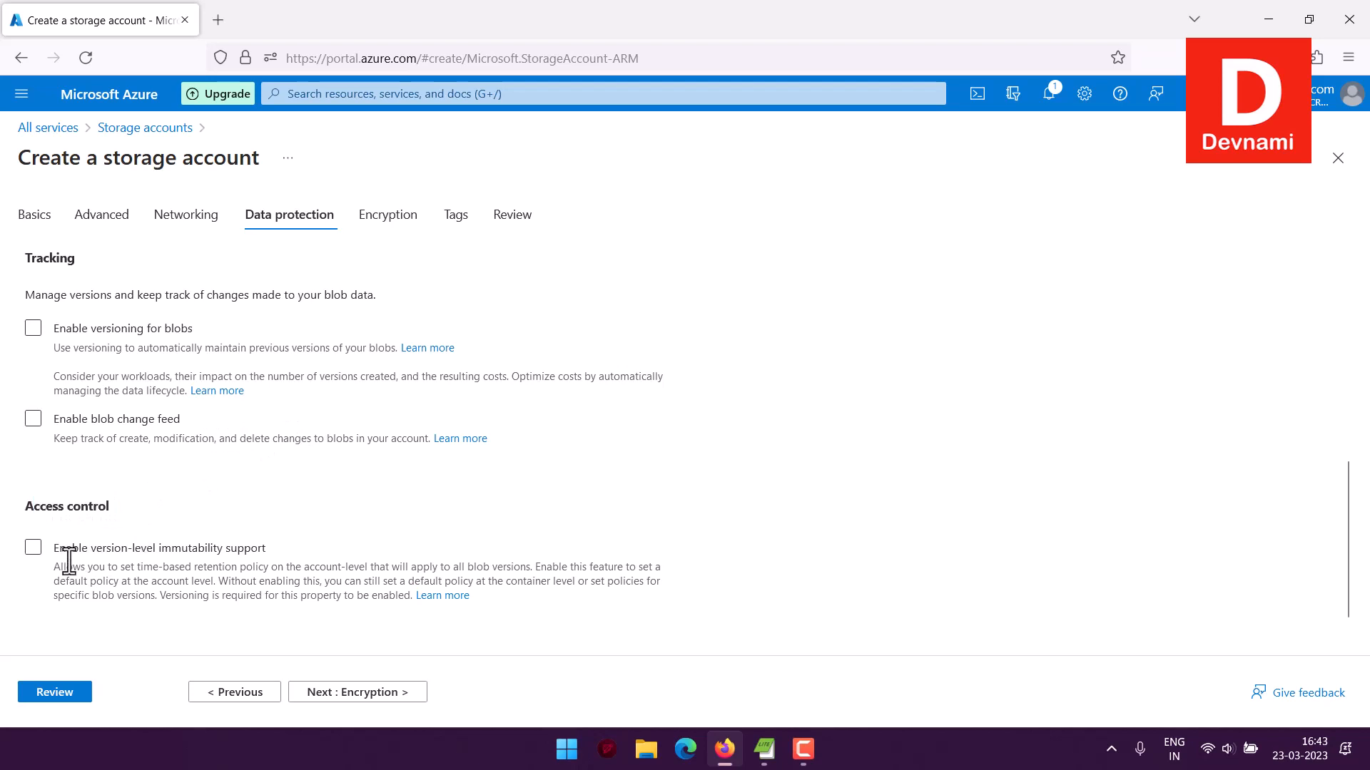
{"action": "left_click_drag", "start_coordinate": [66, 549], "coordinate": [279, 538]}
{"action": "left_click", "coordinate": [281, 542]}
{"action": "left_click", "coordinate": [397, 698]}
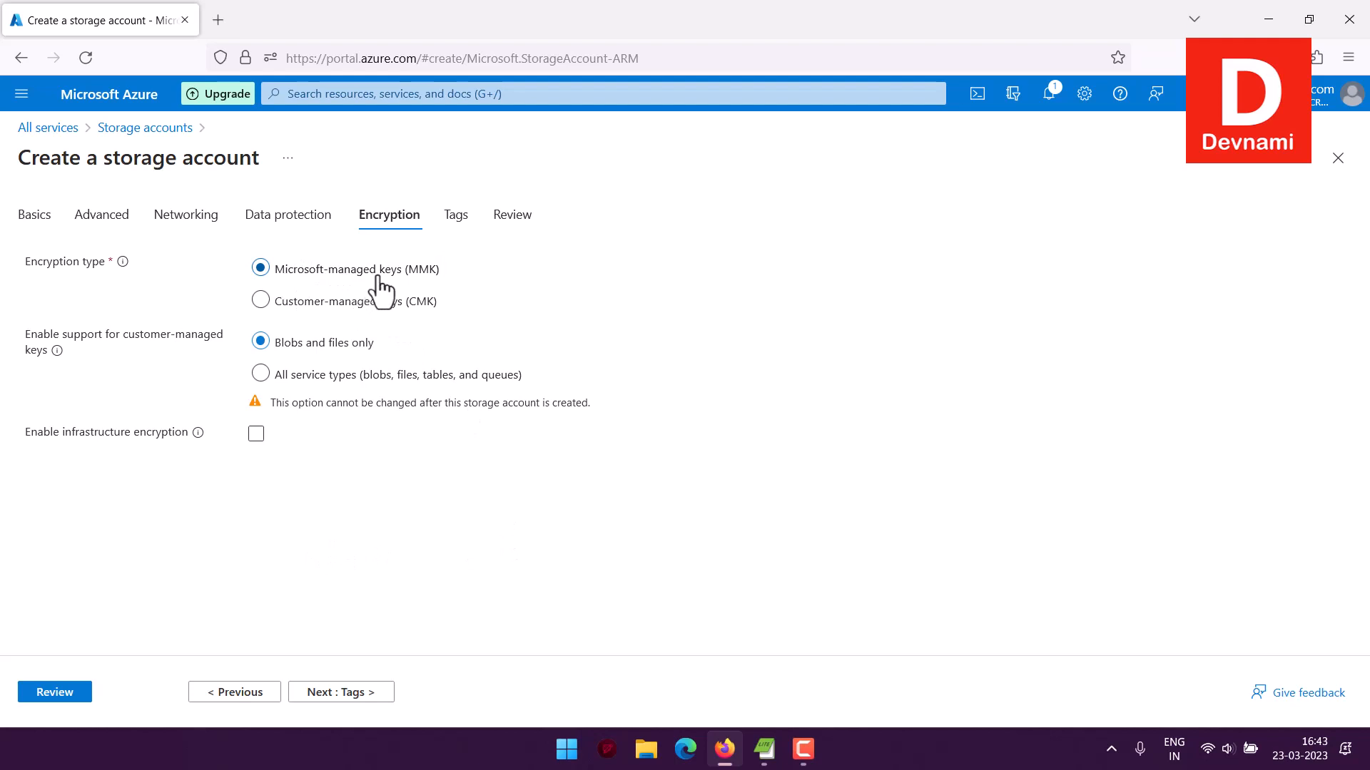
Keep Microsoft-managed keys, enable customer-managed key support for all service types (blobs, files, tables, and queues), and proceed to Tags
{"action": "left_click", "coordinate": [177, 353]}
{"action": "mouse_move", "coordinate": [57, 350]}
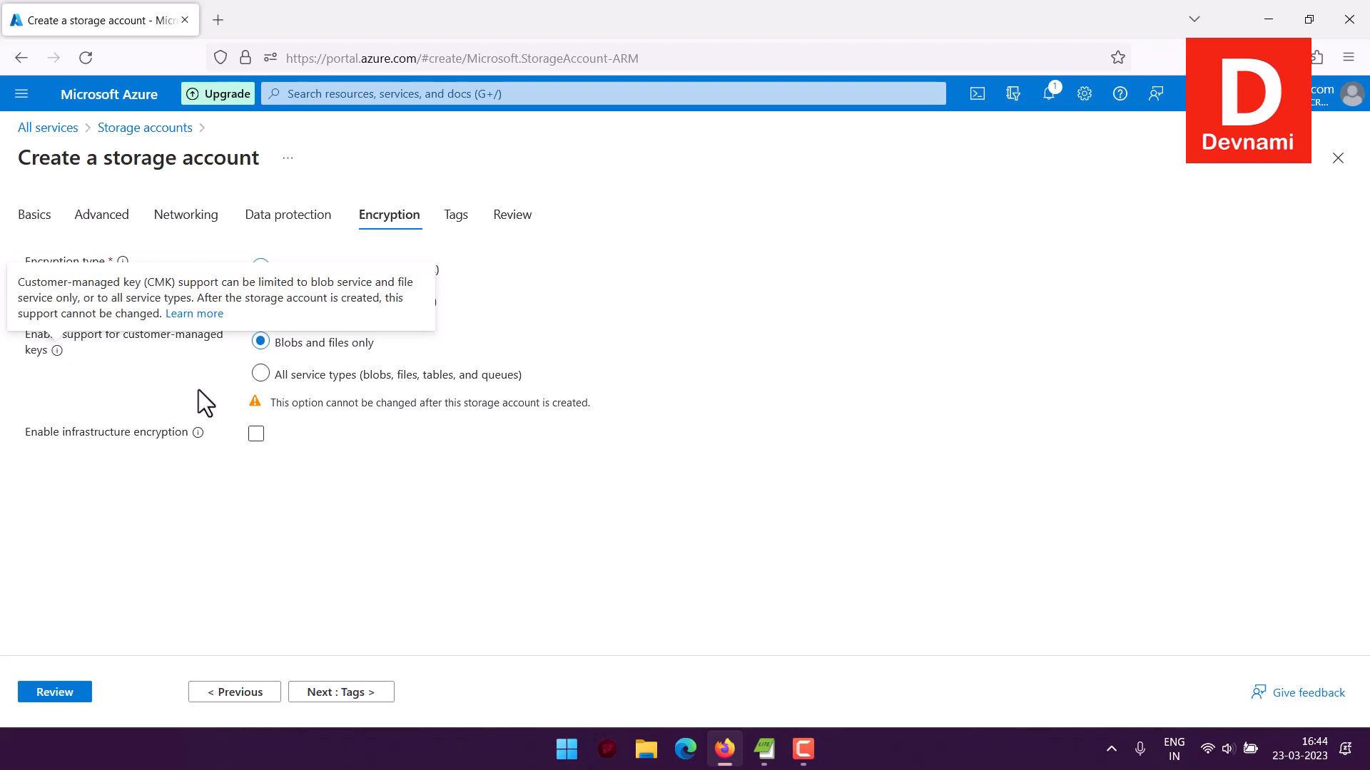
{"action": "left_click", "coordinate": [260, 373]}
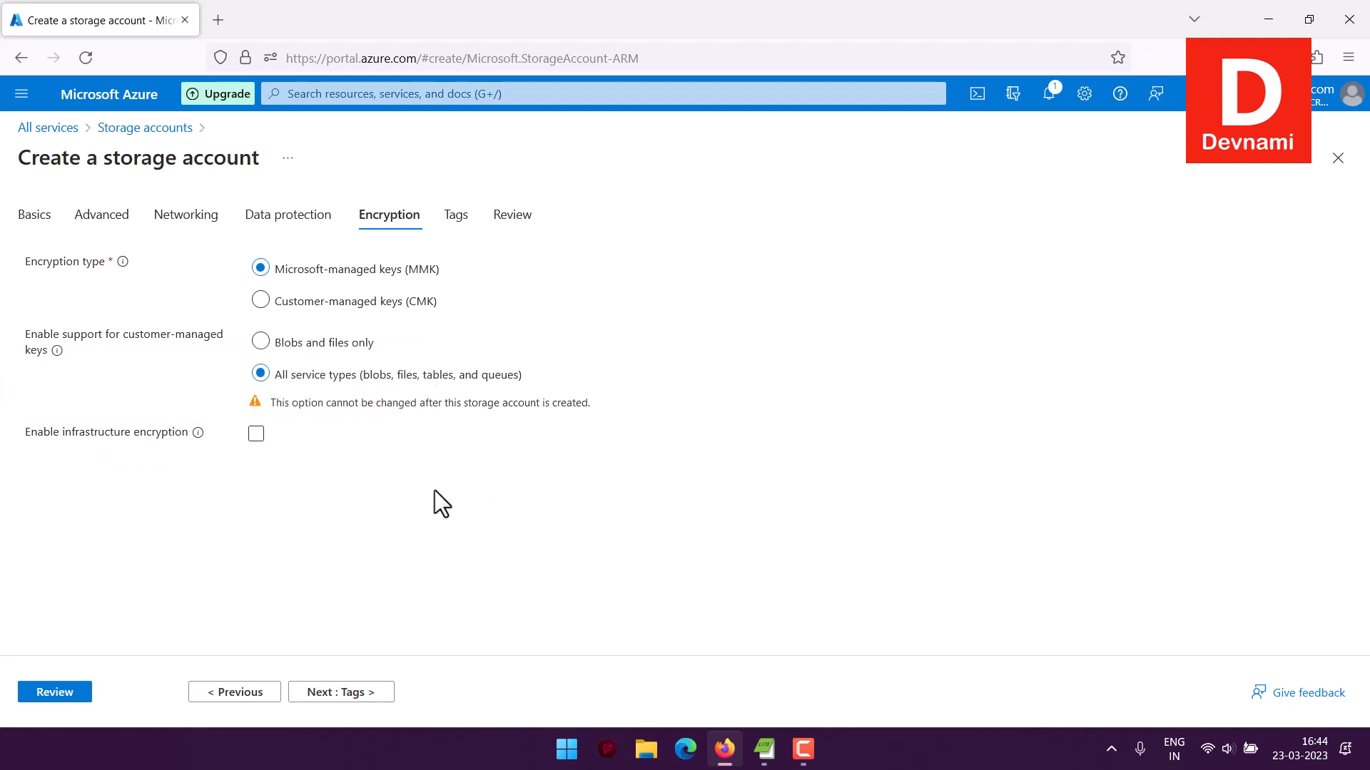
{"action": "left_click", "coordinate": [378, 695]}
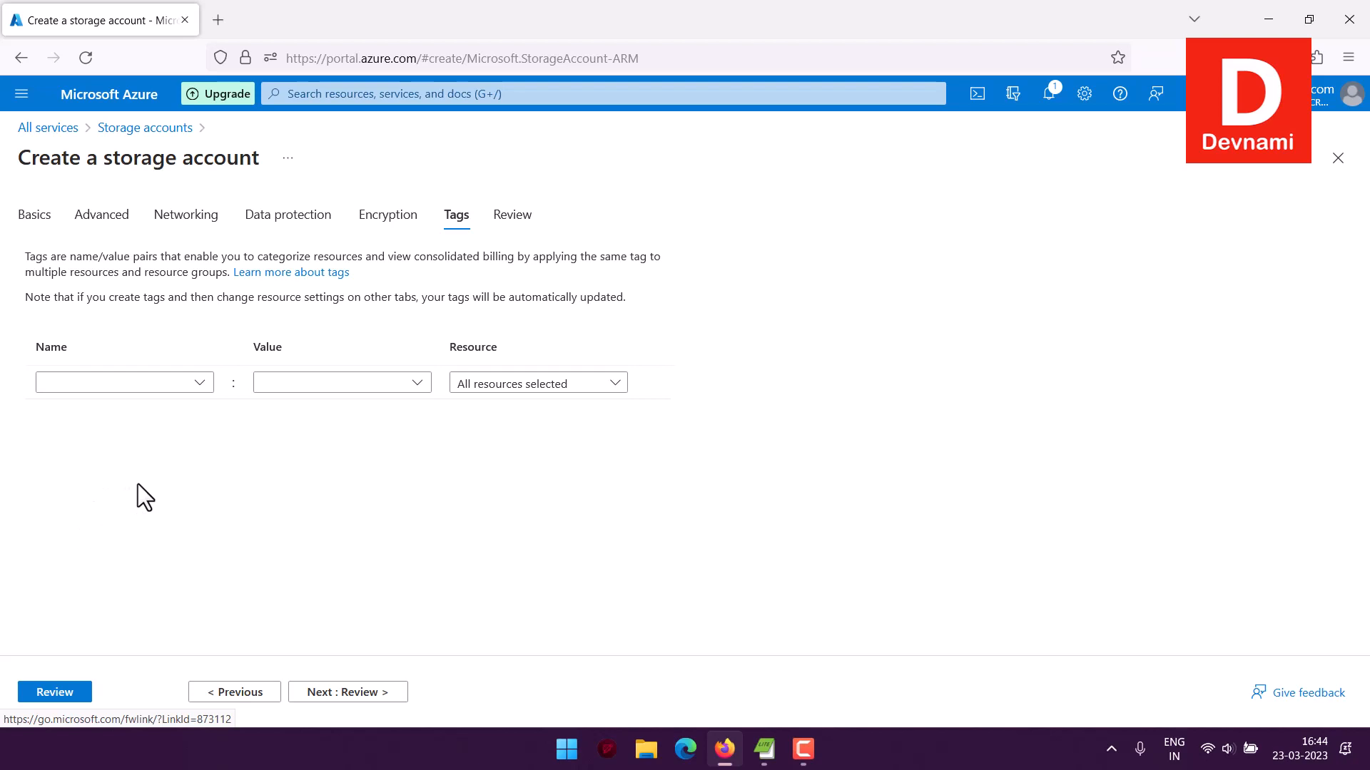
Leave the tags empty and create the storage account after checking its configuration summary
{"action": "left_click", "coordinate": [137, 382]}
{"action": "left_click", "coordinate": [303, 380]}
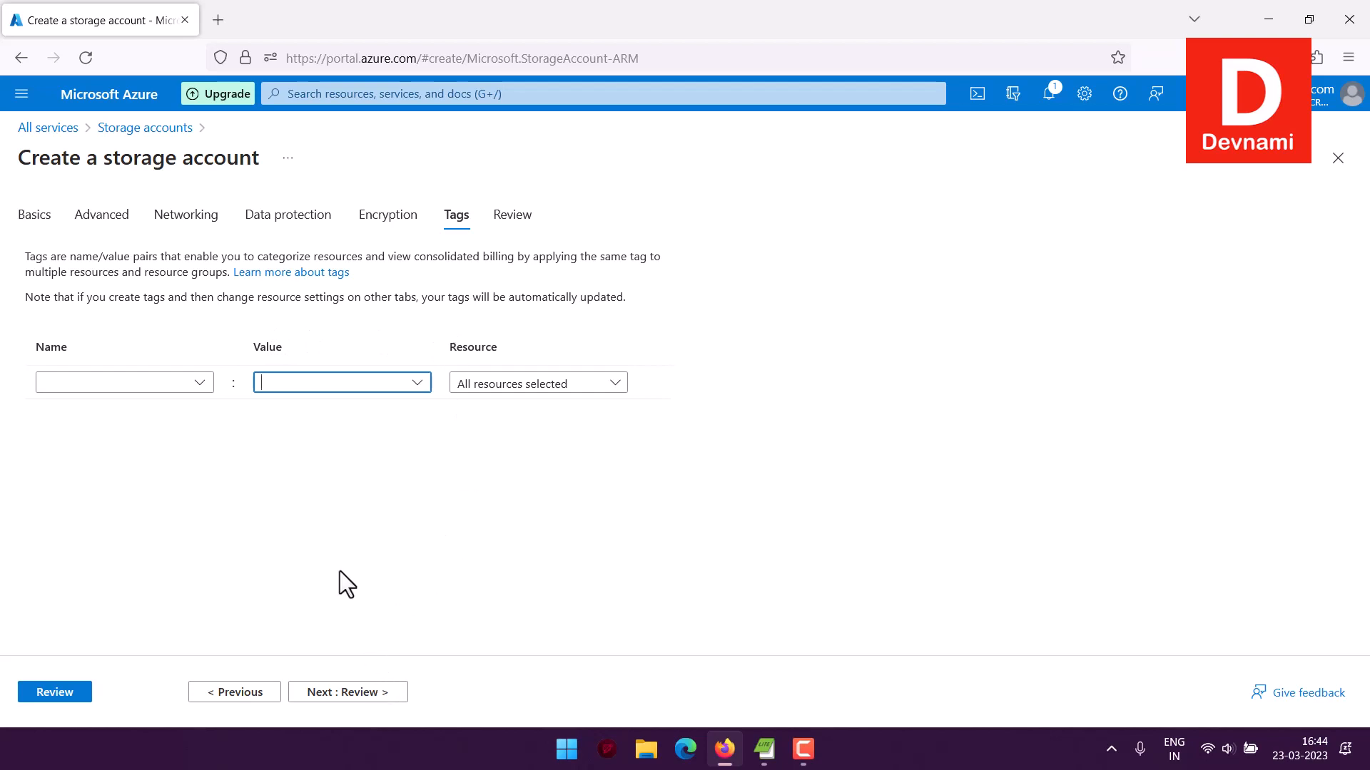
{"action": "scroll", "coordinate": [275, 455], "scroll_direction": "down", "scroll_amount": 10}
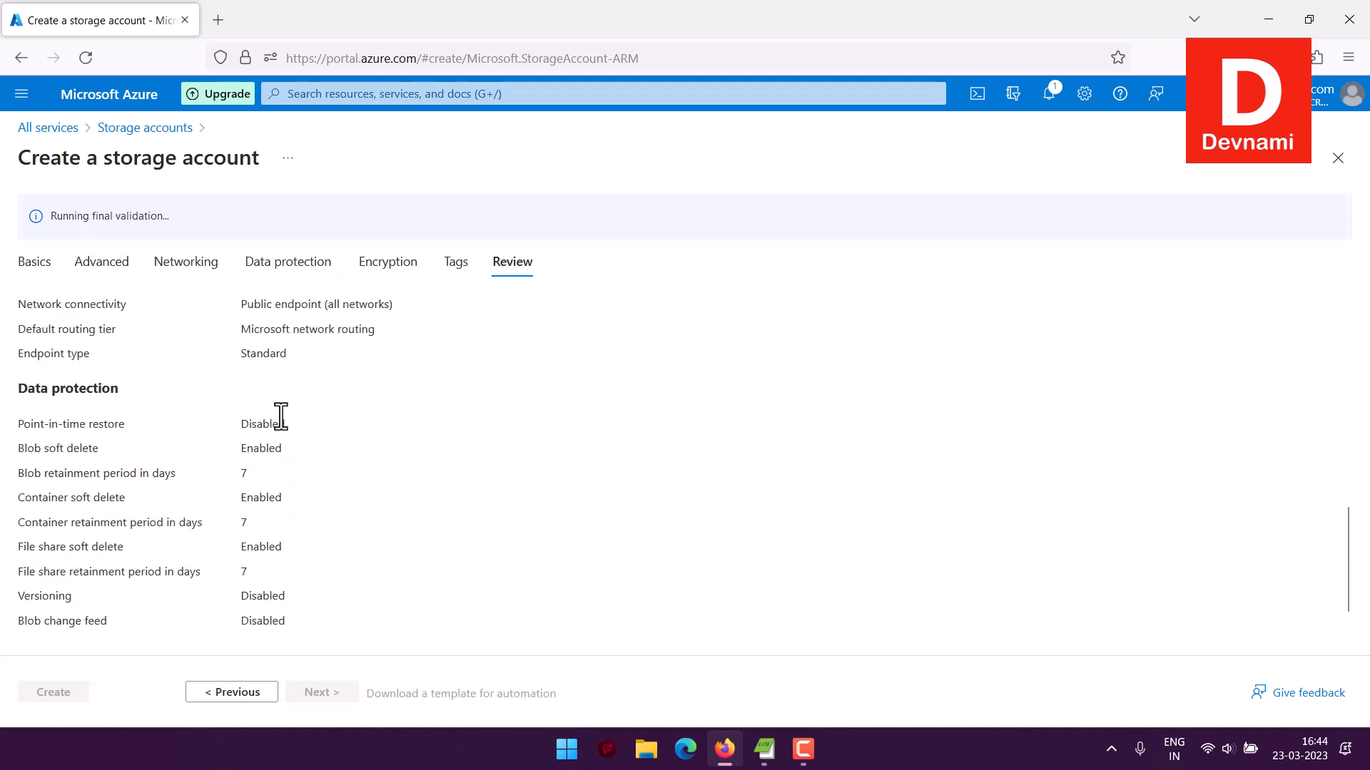
{"action": "scroll", "coordinate": [281, 413], "scroll_direction": "up", "scroll_amount": 10}
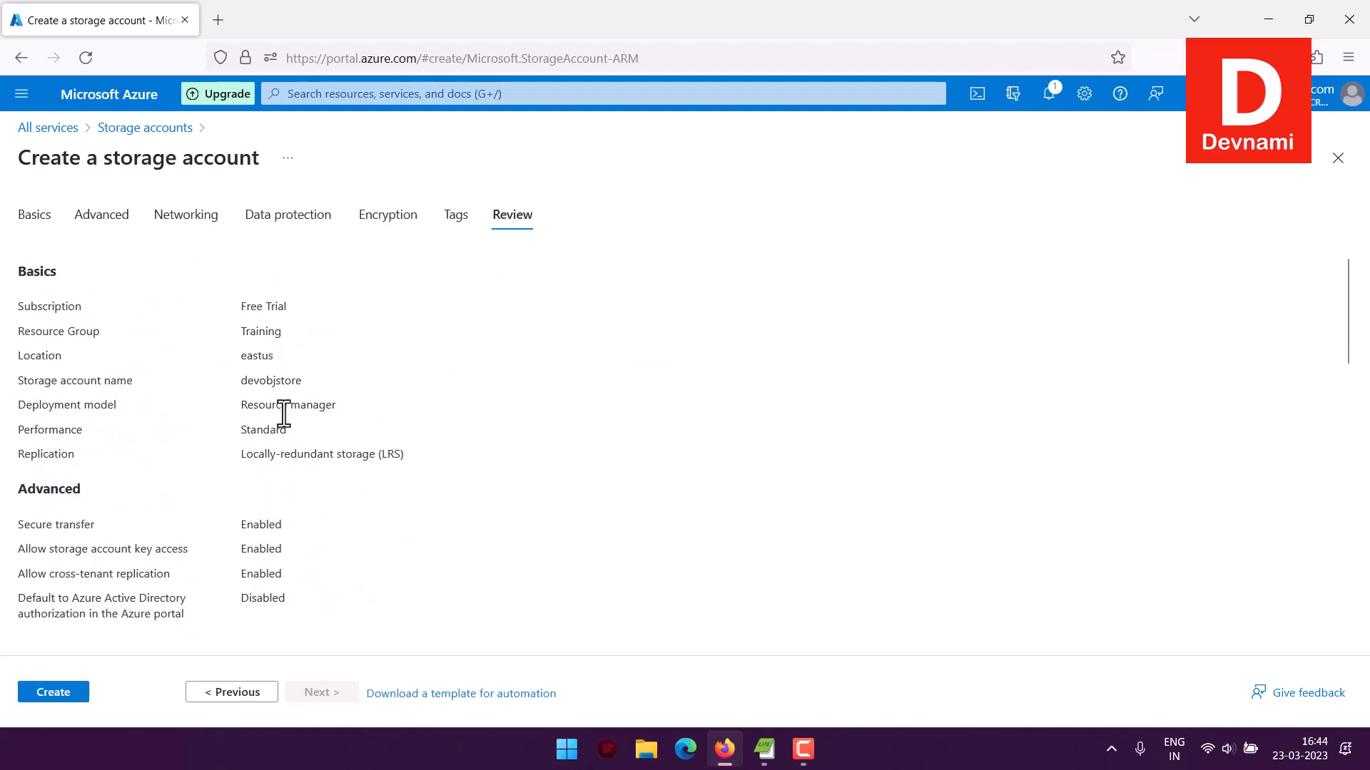
{"action": "scroll", "coordinate": [284, 413], "scroll_direction": "down", "scroll_amount": 10}
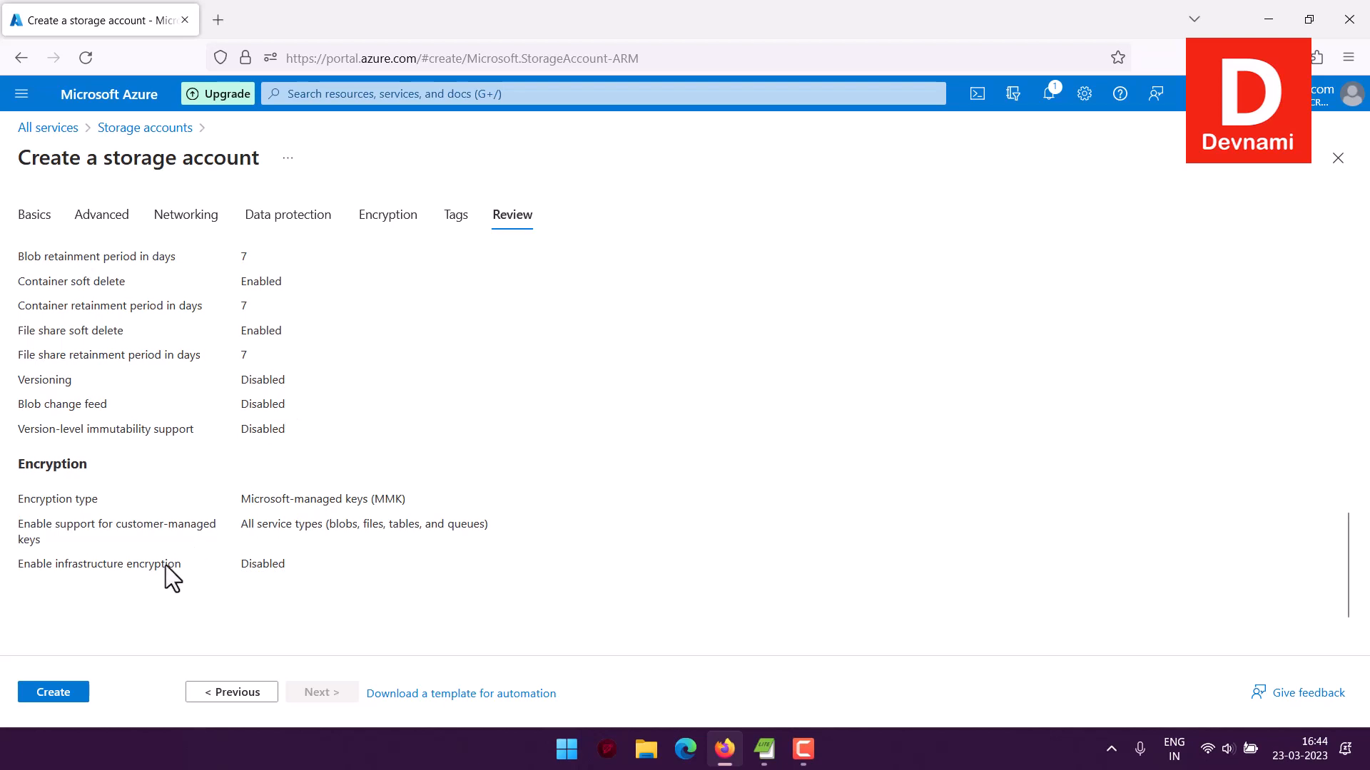
{"action": "left_click", "coordinate": [71, 692]}
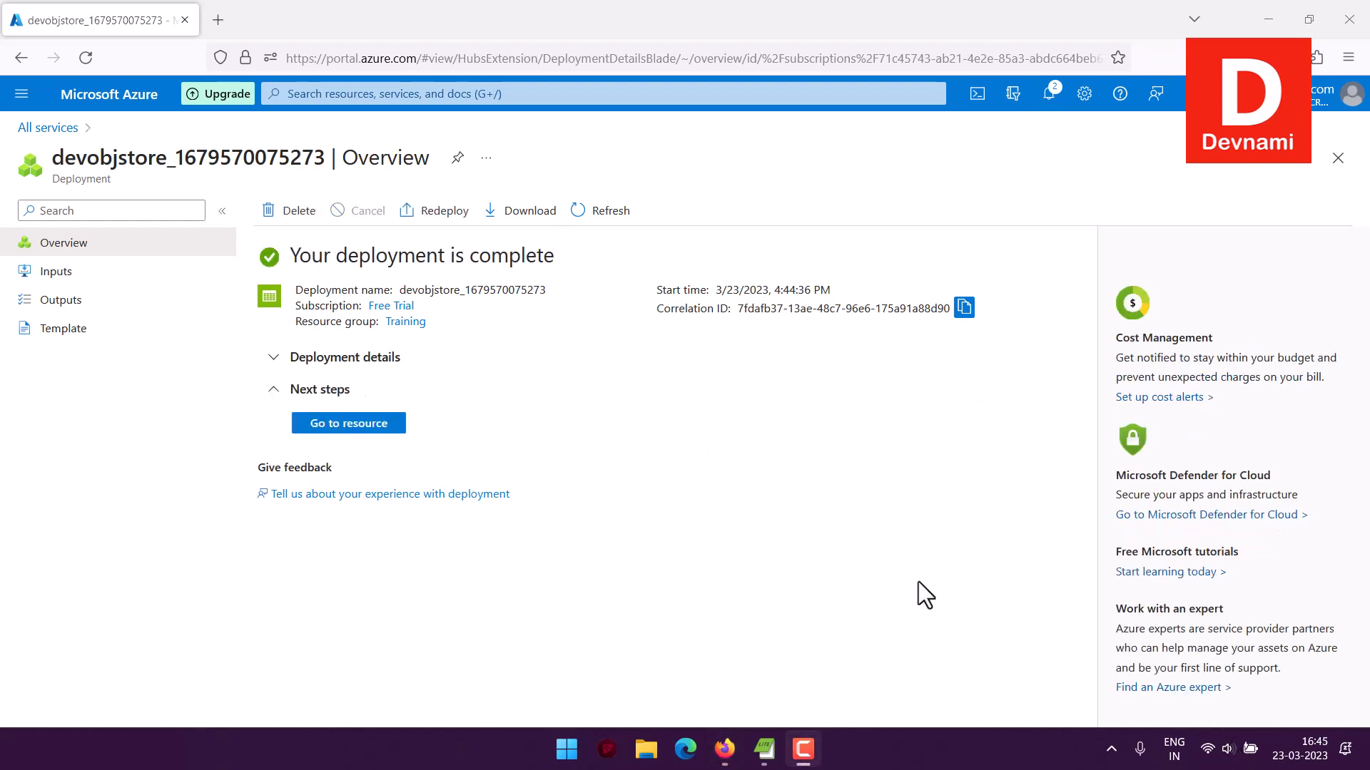
Open the deployed devobjstore resource and examine its account kind, replication, and blob, file, queue and table service properties
{"action": "left_click", "coordinate": [384, 430]}
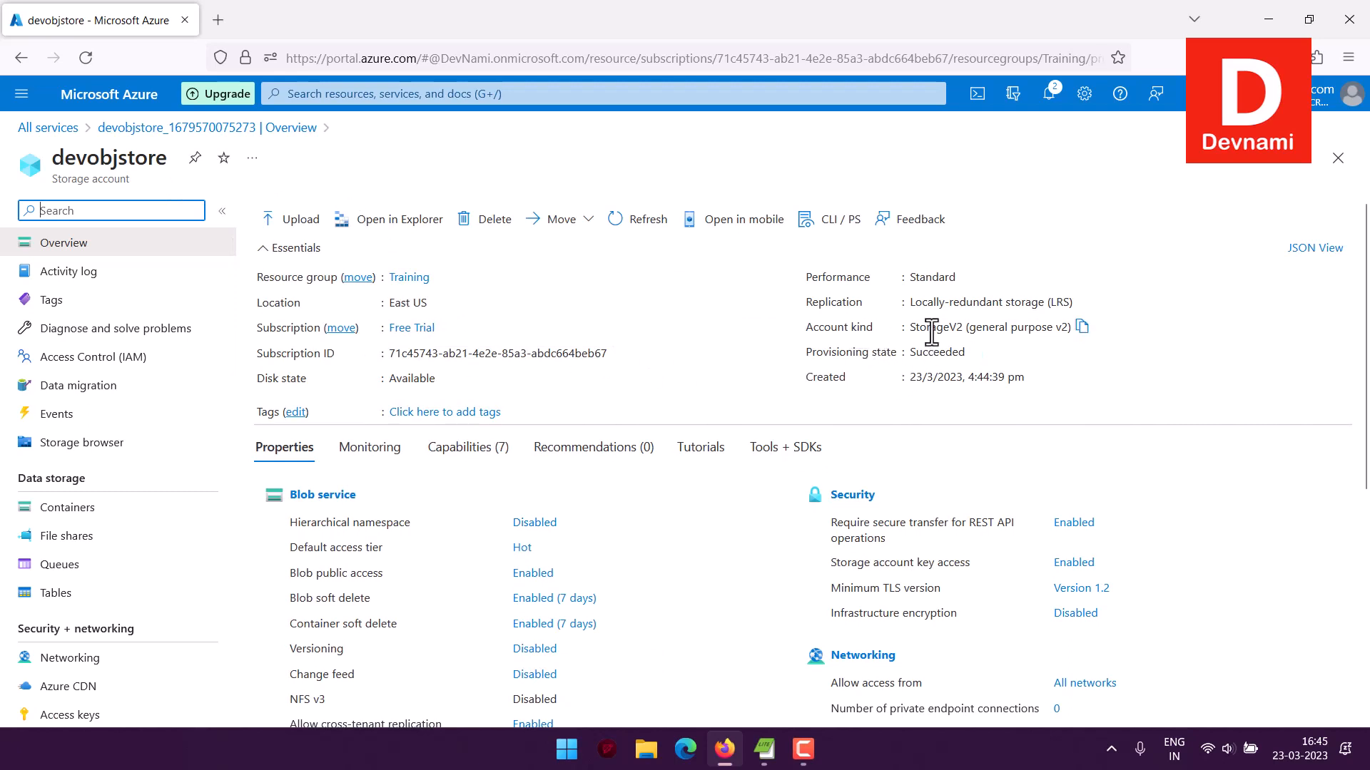
{"action": "left_click_drag", "start_coordinate": [929, 327], "coordinate": [1037, 330]}
{"action": "left_click", "coordinate": [1016, 329]}
{"action": "left_click", "coordinate": [1036, 330]}
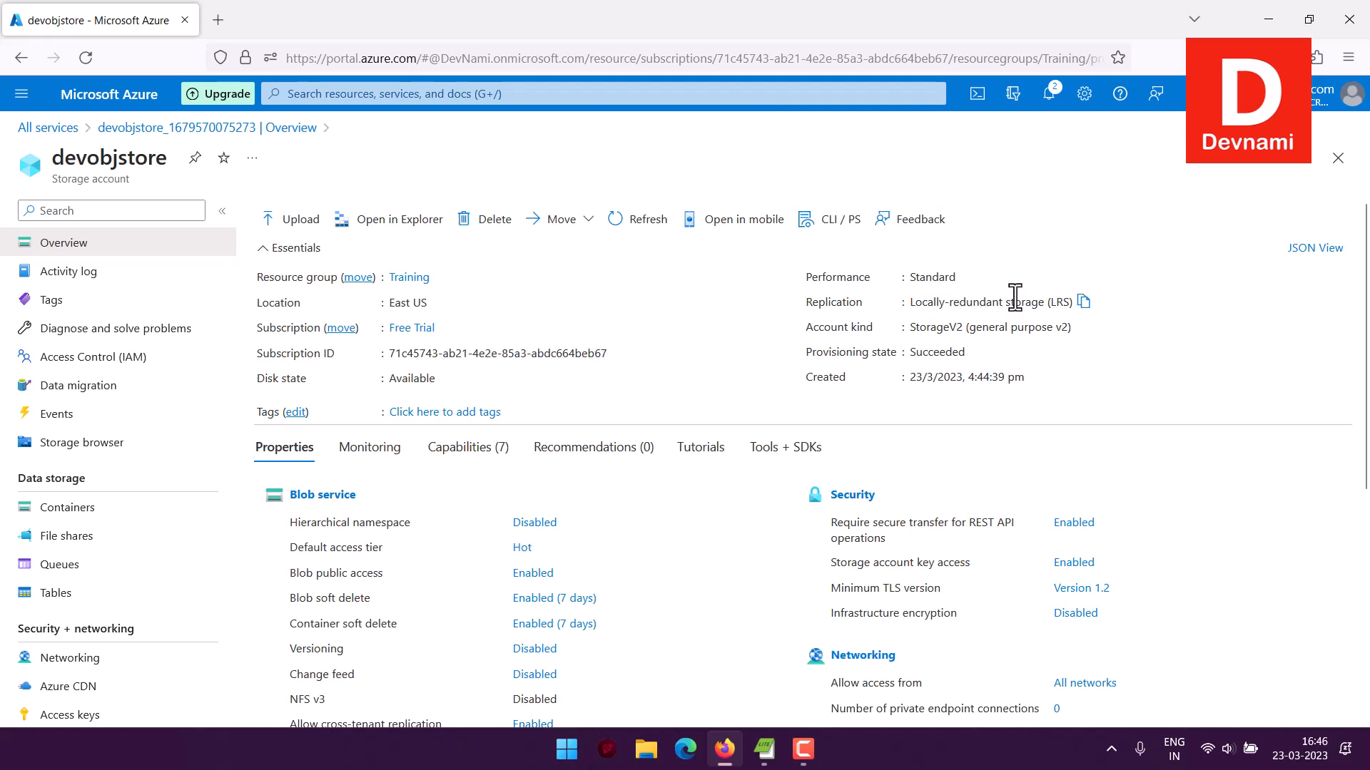
{"action": "scroll", "coordinate": [729, 472], "scroll_direction": "down", "scroll_amount": 3}
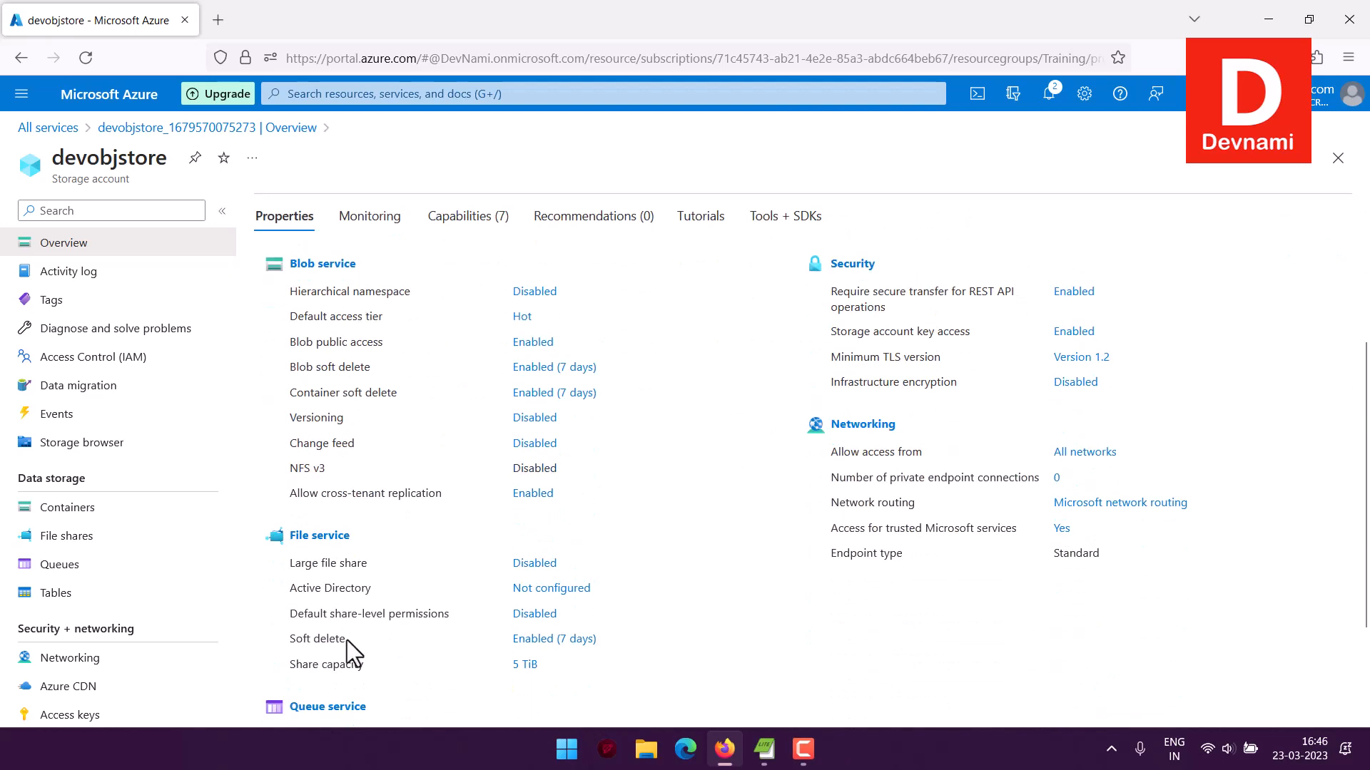
{"action": "scroll", "coordinate": [642, 519], "scroll_direction": "down", "scroll_amount": 2}
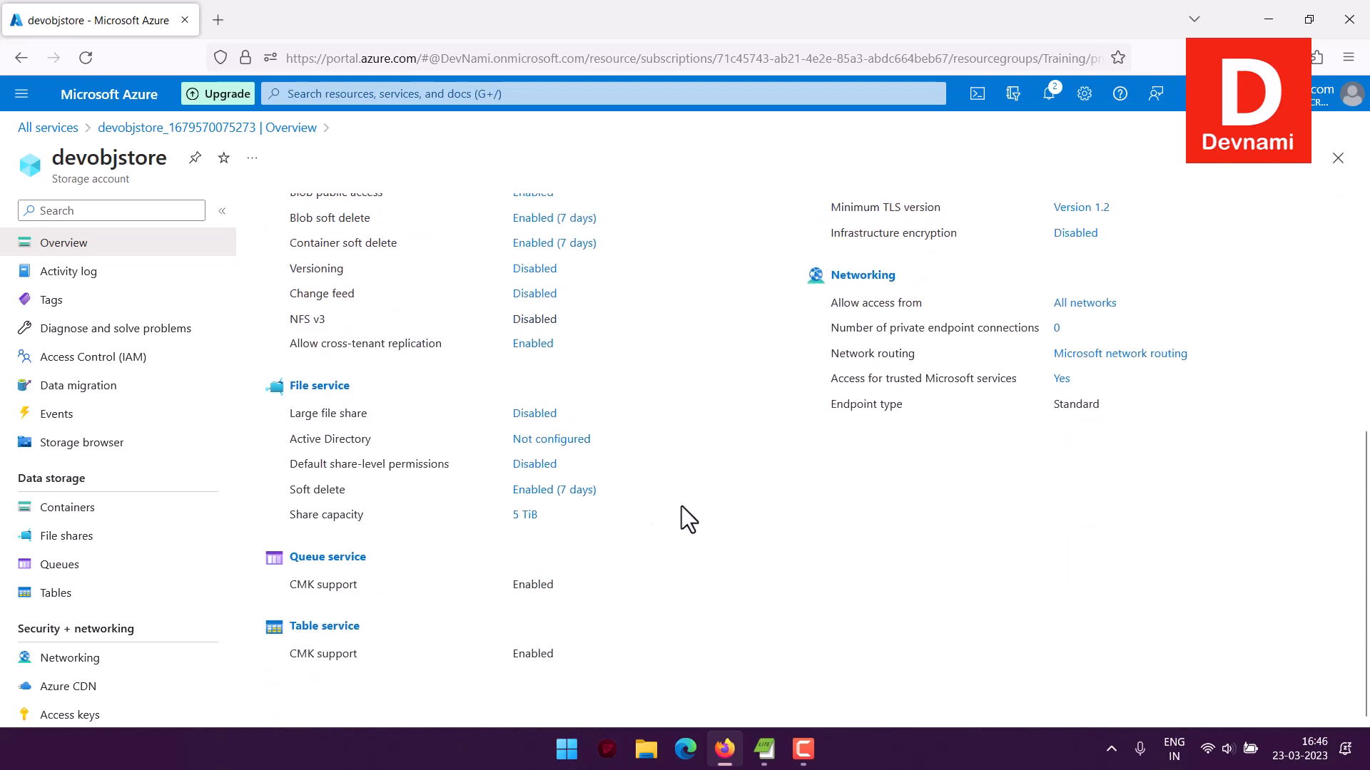
{"action": "scroll", "coordinate": [220, 511], "scroll_direction": "down", "scroll_amount": 1}
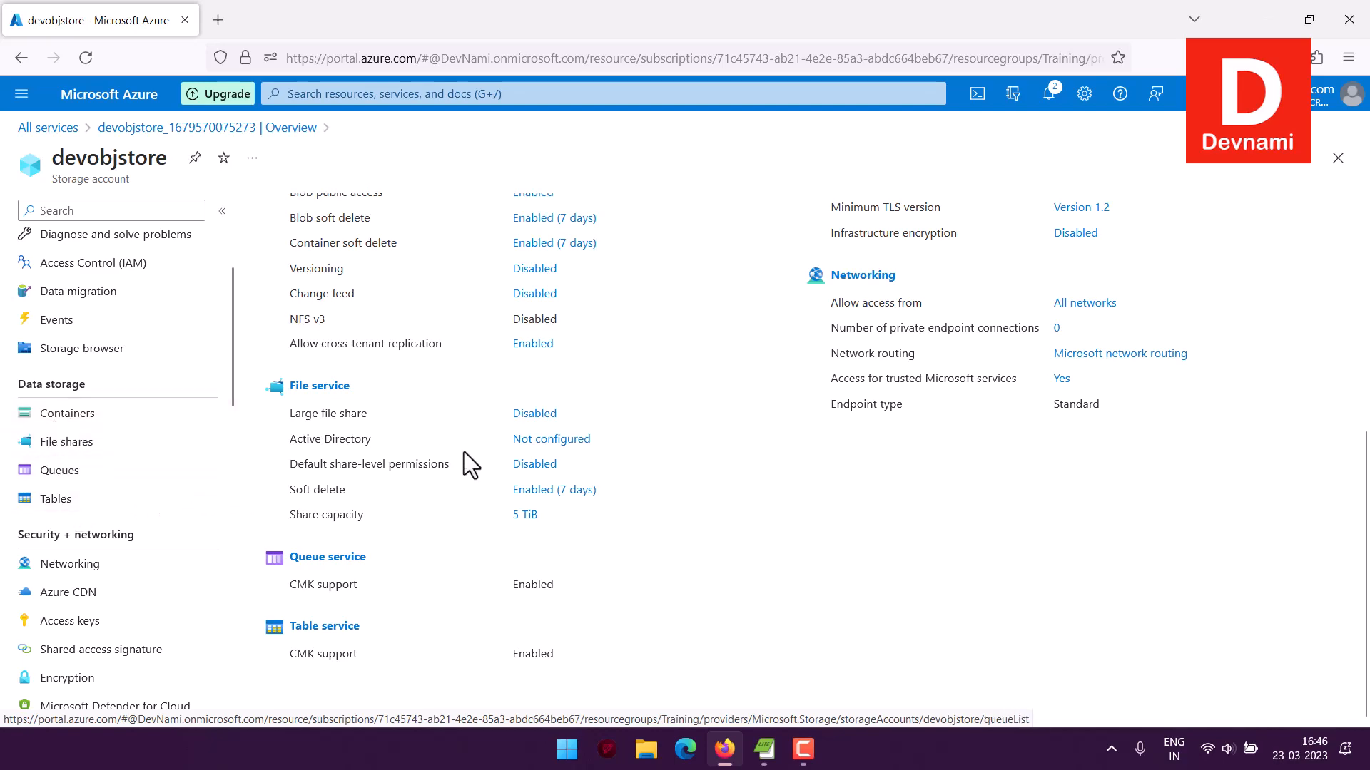
{"action": "scroll", "coordinate": [645, 459], "scroll_direction": "up", "scroll_amount": 3}
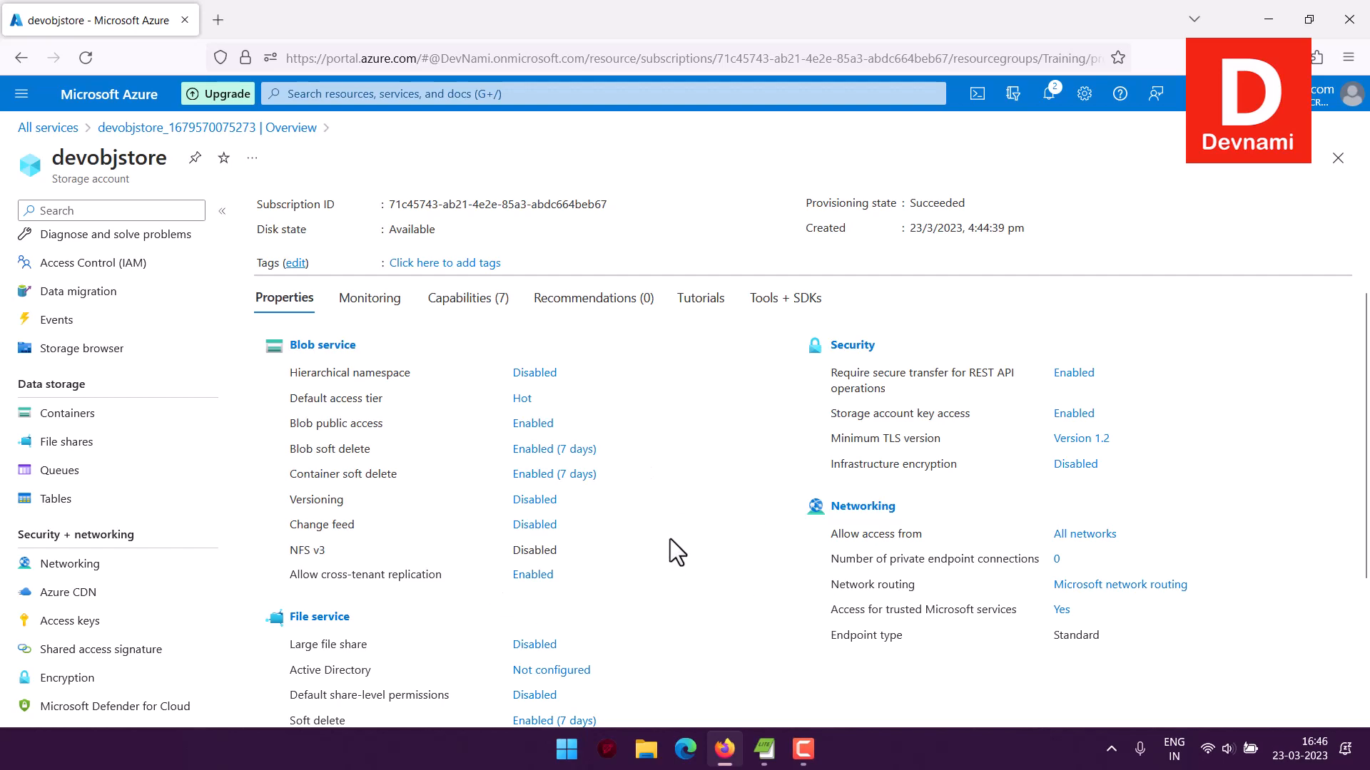
{"action": "scroll", "coordinate": [670, 538], "scroll_direction": "up", "scroll_amount": 2}
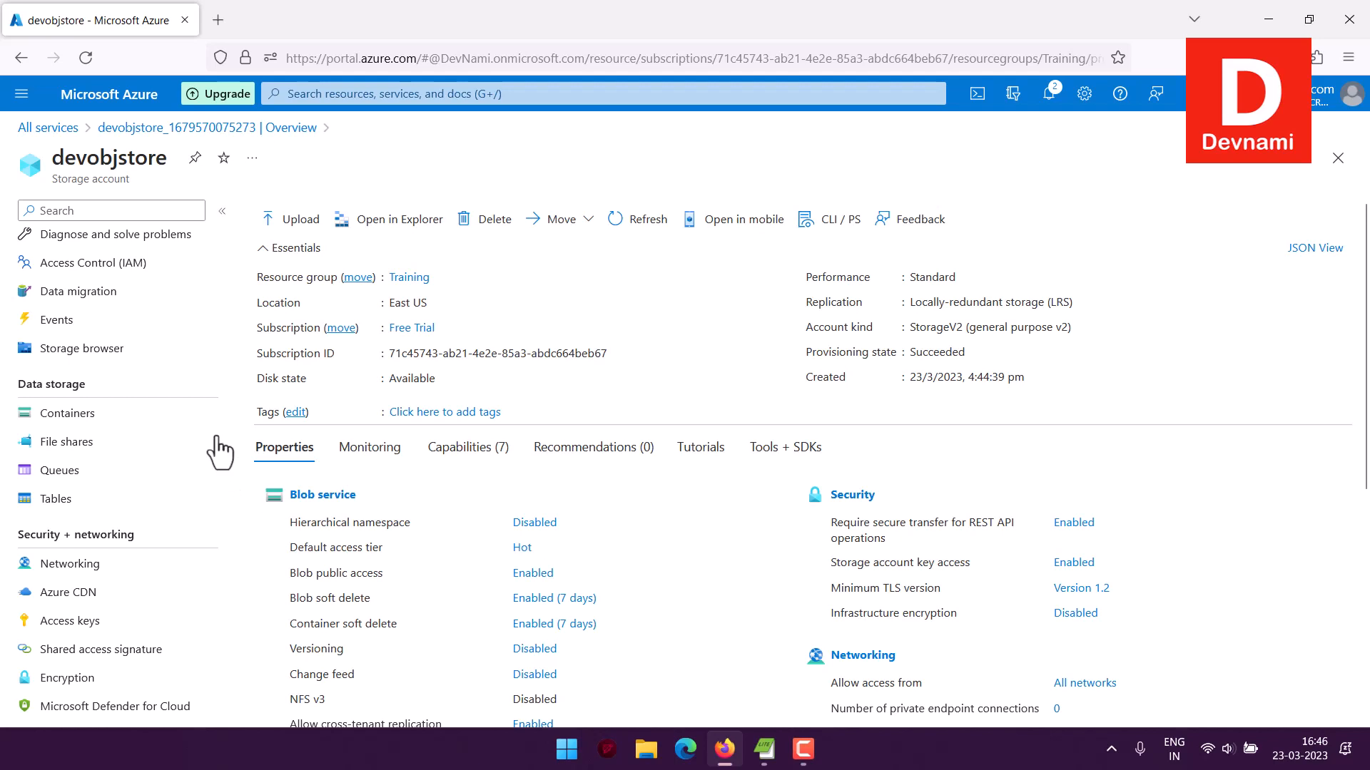
Open the storage account's Networking settings and examine the public network access and network routing options
{"action": "scroll", "coordinate": [221, 453], "scroll_direction": "down", "scroll_amount": 5}
{"action": "scroll", "coordinate": [221, 447], "scroll_direction": "up", "scroll_amount": 3}
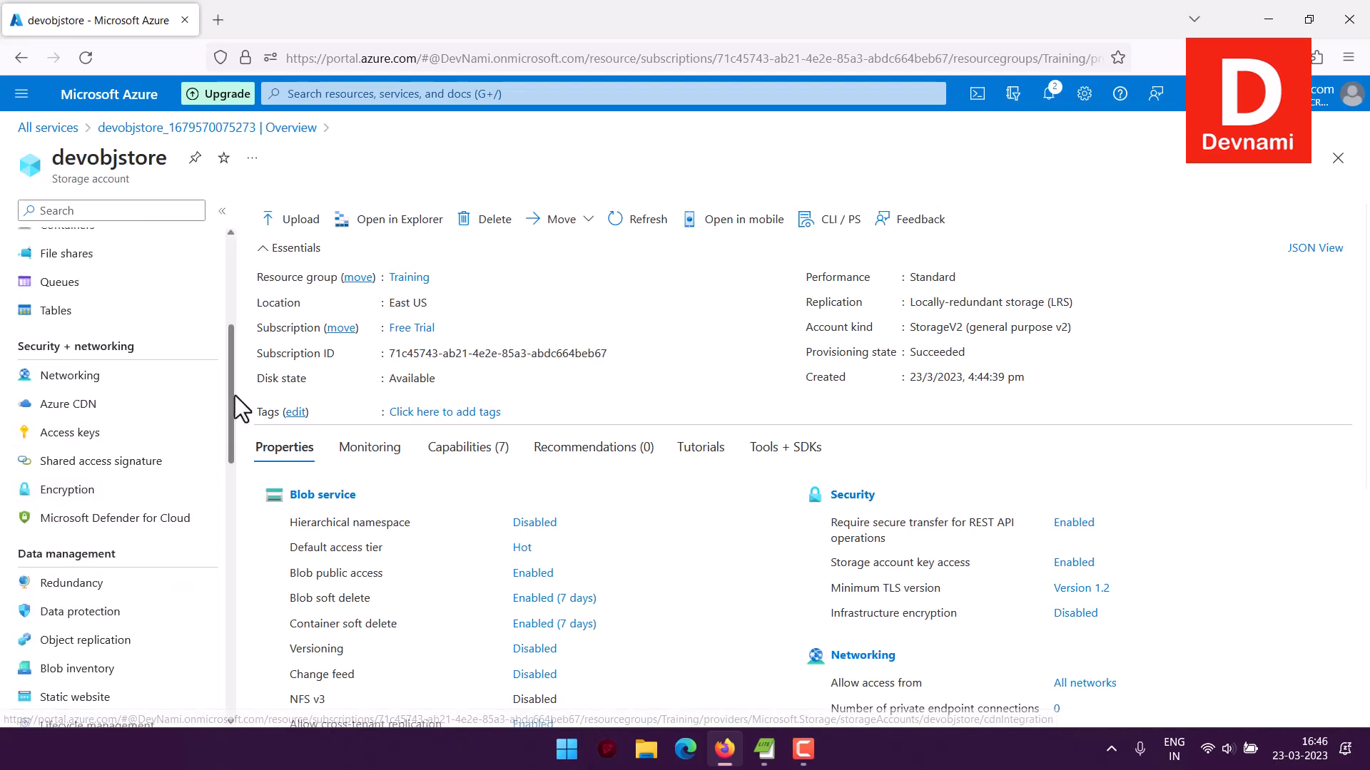
{"action": "left_click_drag", "start_coordinate": [234, 395], "coordinate": [241, 440]}
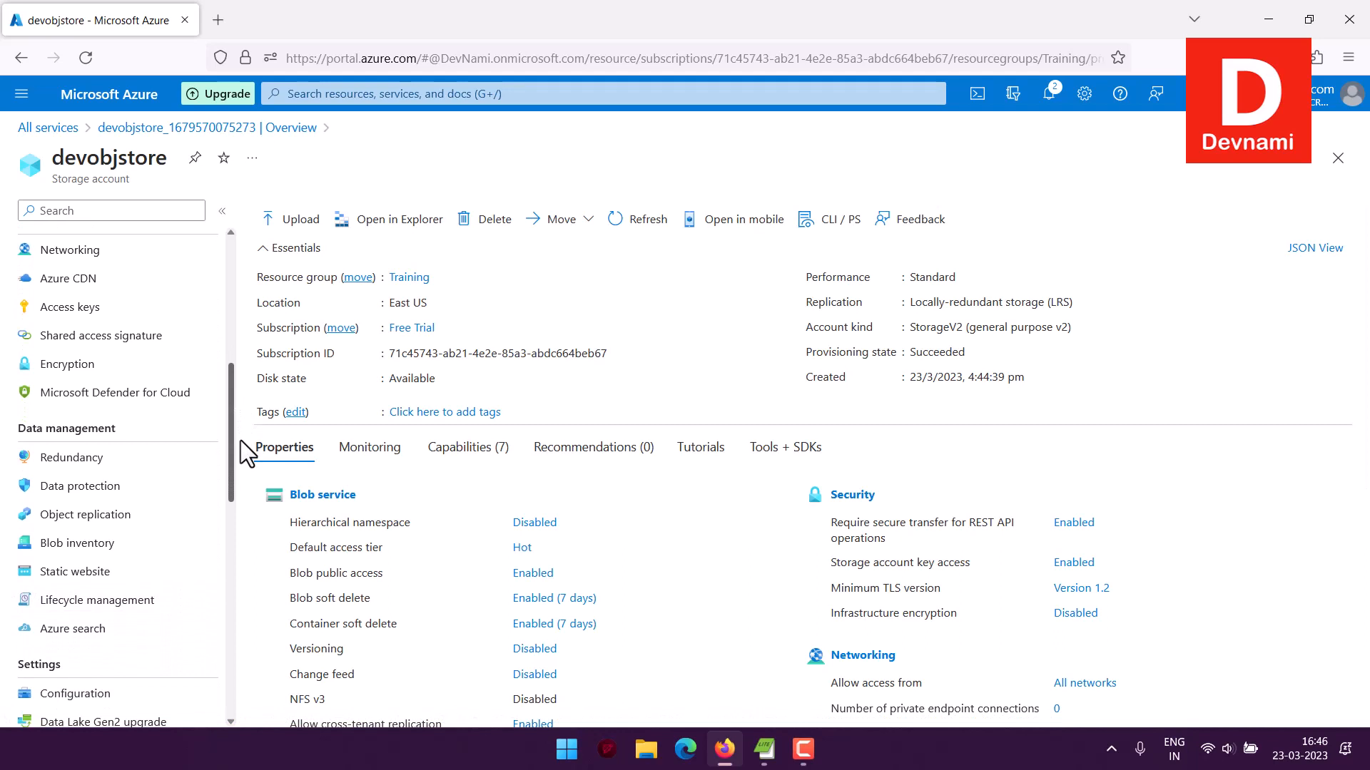
{"action": "left_click", "coordinate": [97, 253]}
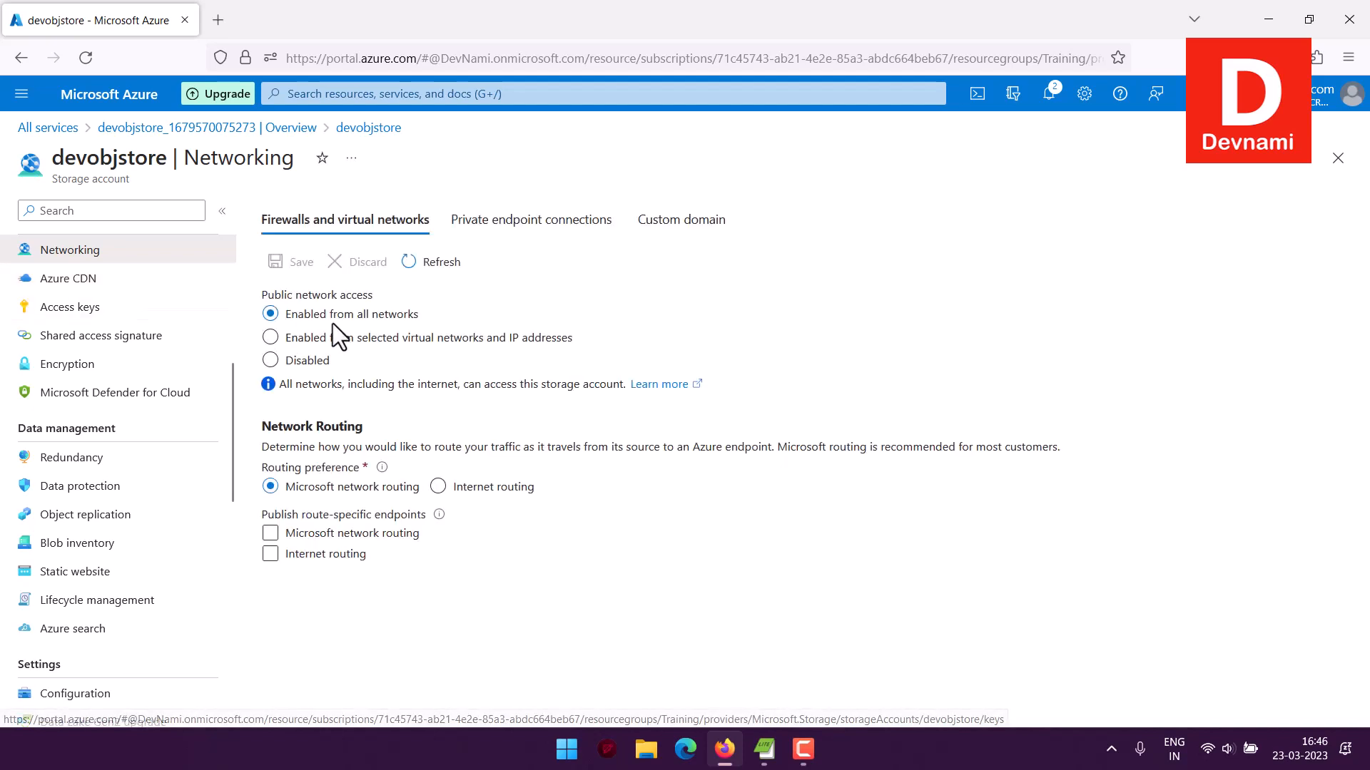
{"action": "left_click_drag", "start_coordinate": [275, 294], "coordinate": [378, 299]}
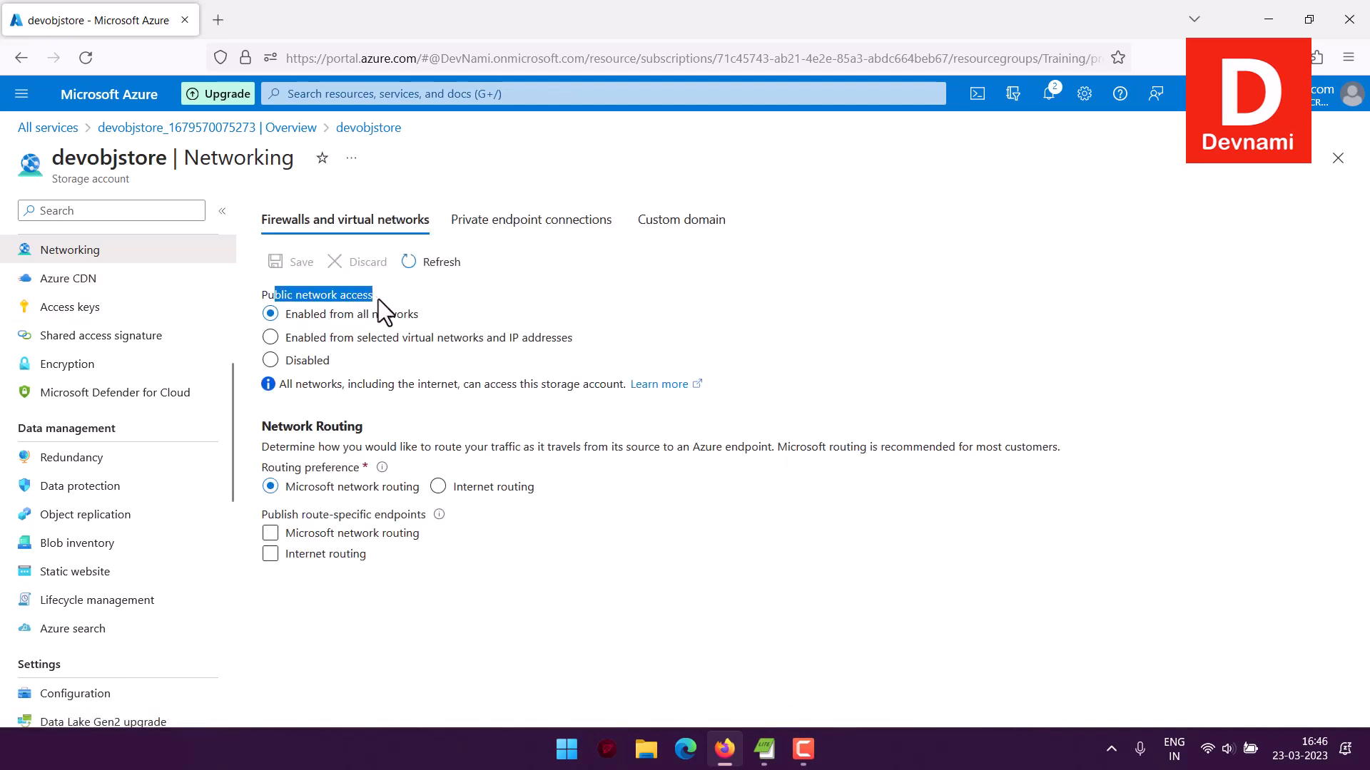
{"action": "left_click", "coordinate": [412, 323]}
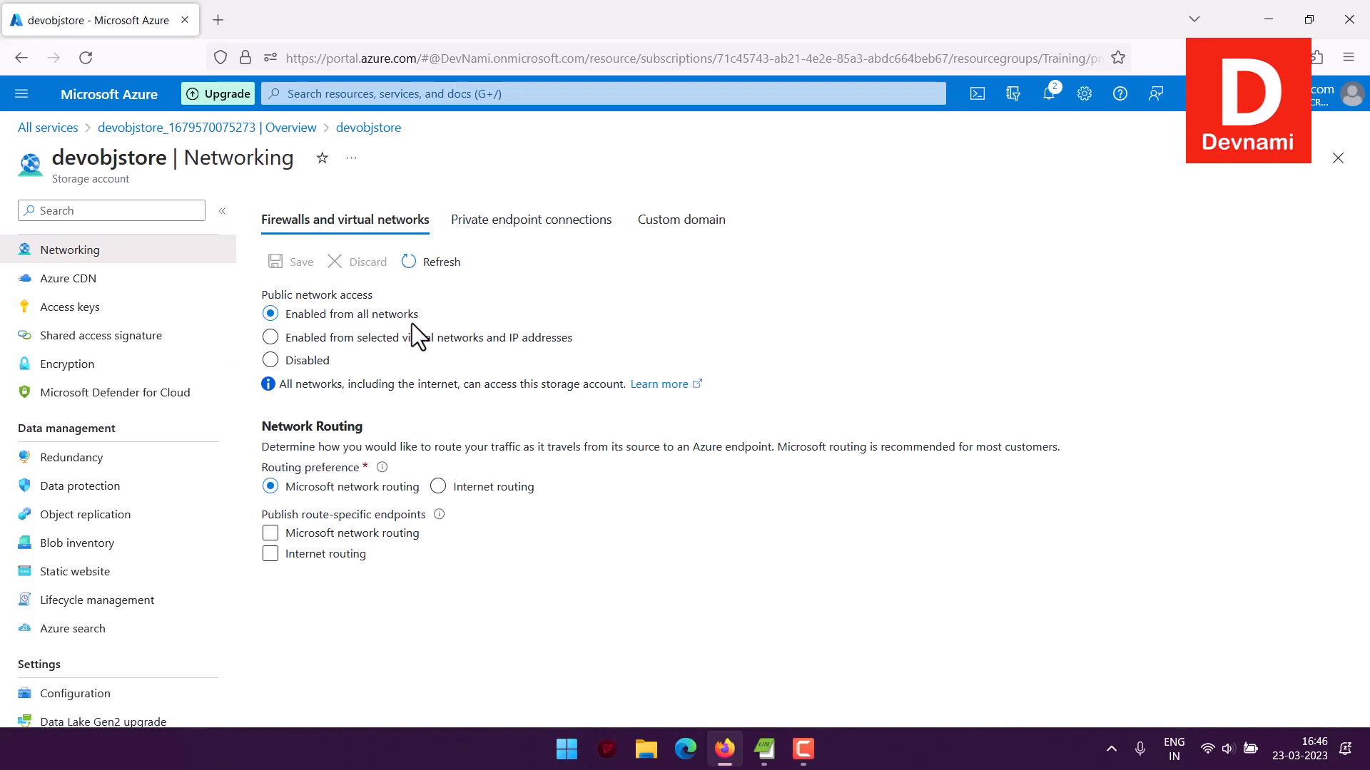
{"action": "left_click", "coordinate": [333, 344]}
{"action": "left_click_drag", "start_coordinate": [283, 426], "coordinate": [422, 451]}
{"action": "left_click", "coordinate": [424, 454]}
Inspect the private endpoint connections and the custom domain instructions in the Networking settings
{"action": "left_click", "coordinate": [560, 230]}
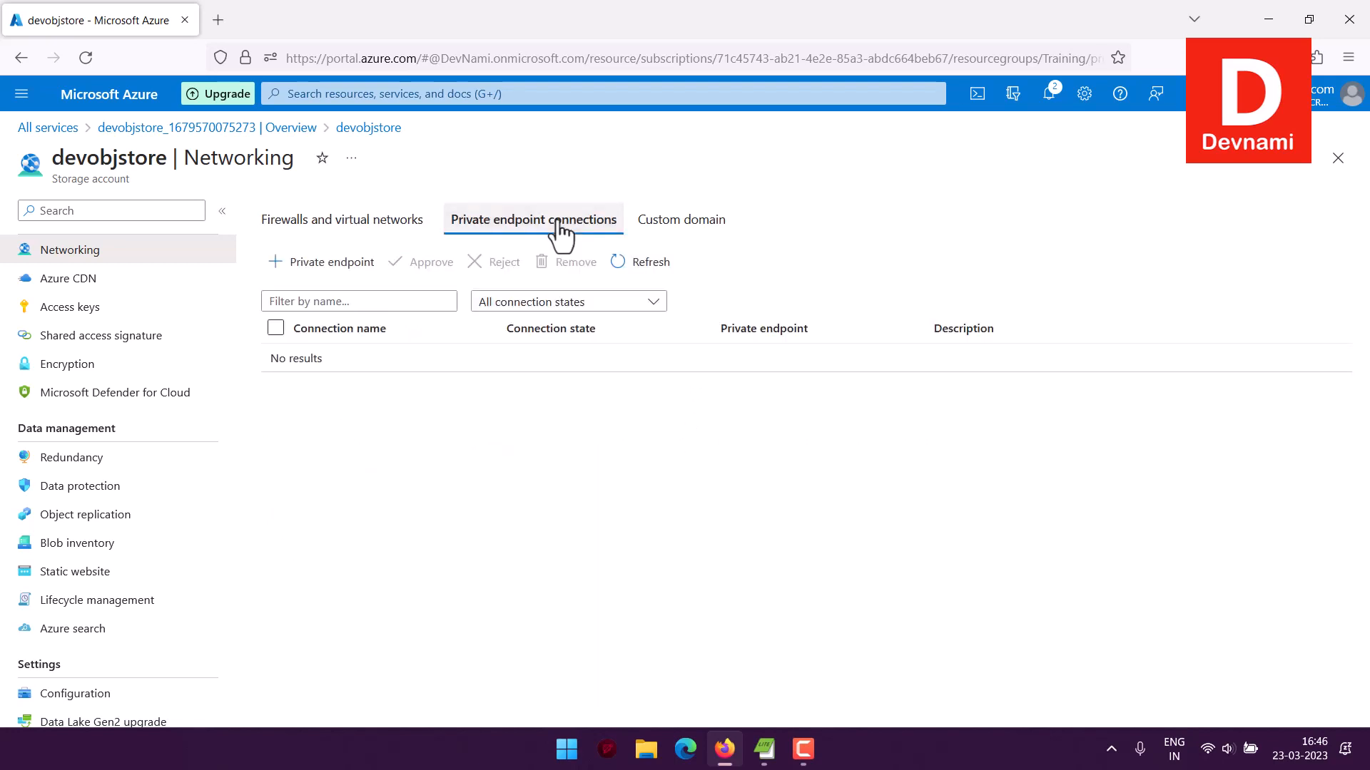
{"action": "left_click", "coordinate": [391, 222]}
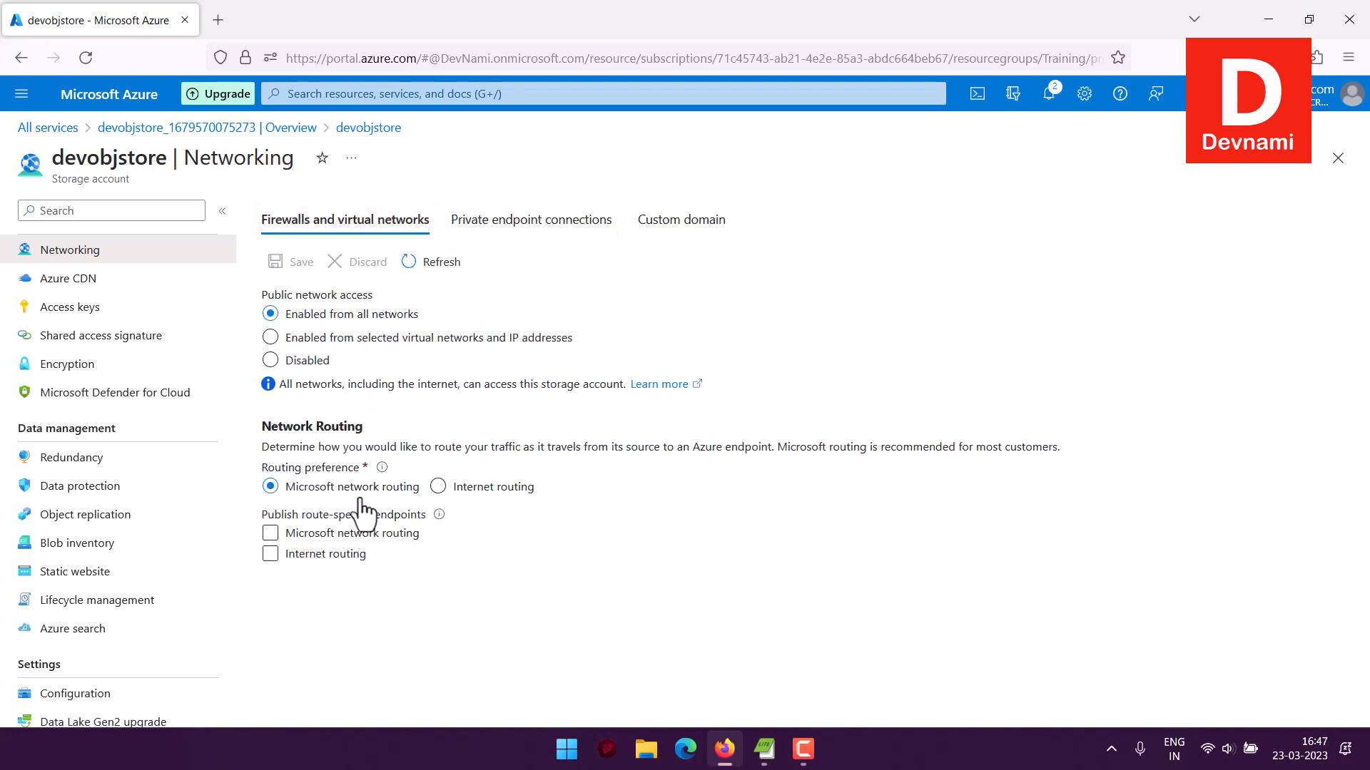
{"action": "left_click", "coordinate": [558, 230]}
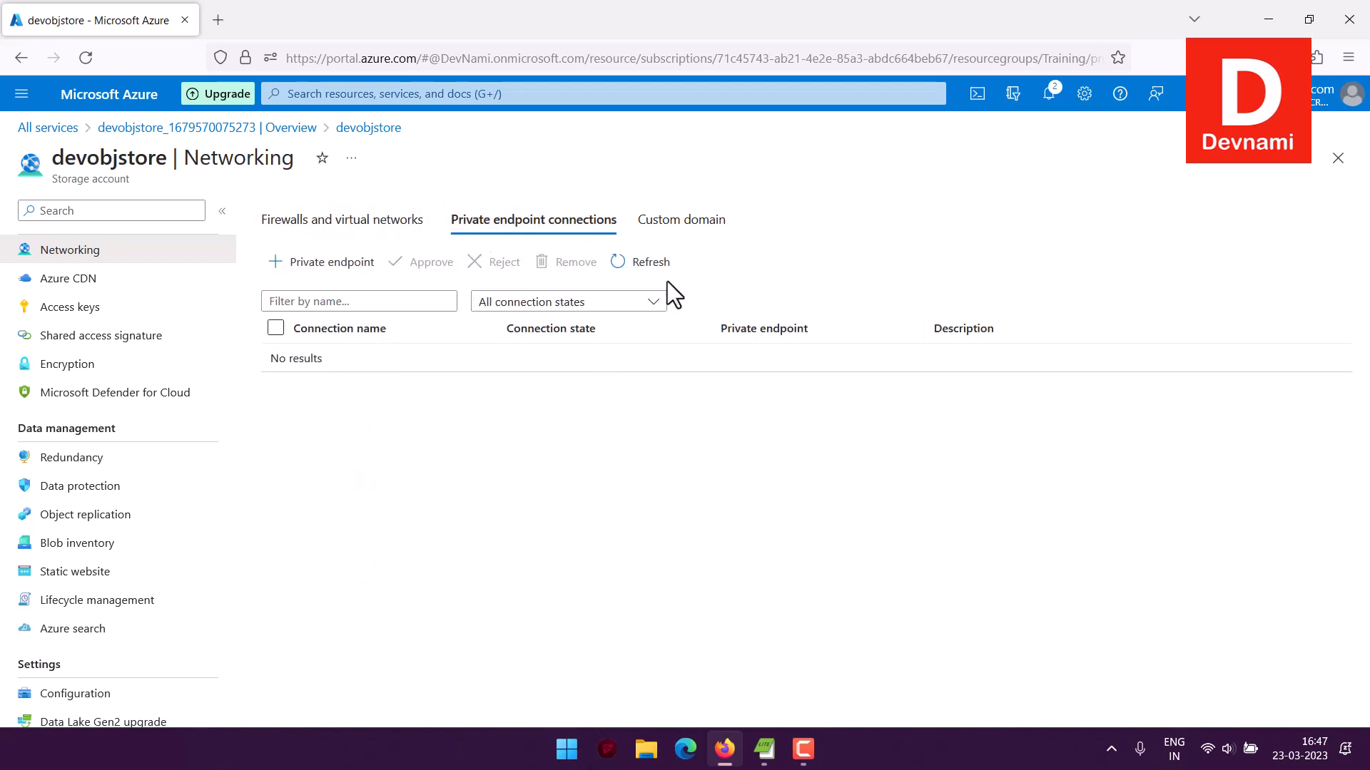
{"action": "left_click", "coordinate": [676, 229]}
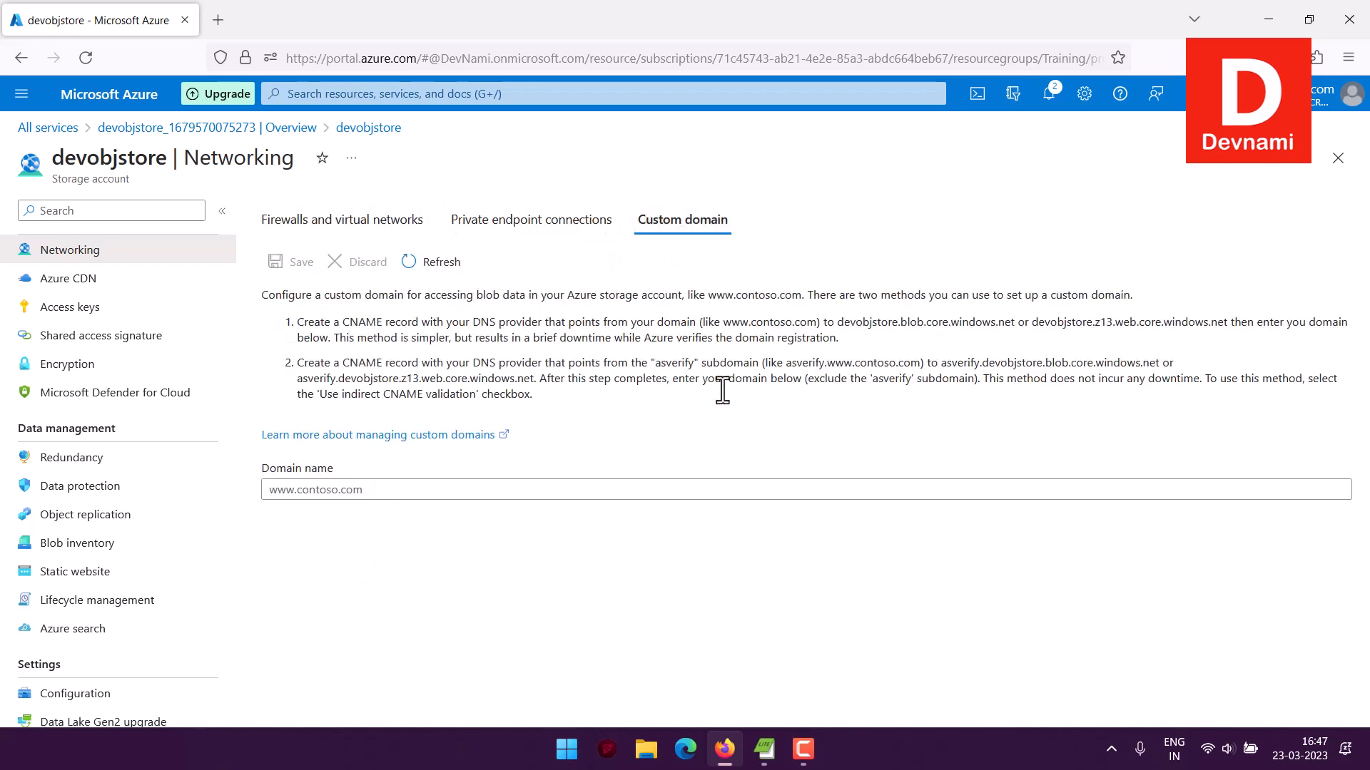
{"action": "left_click", "coordinate": [443, 490]}
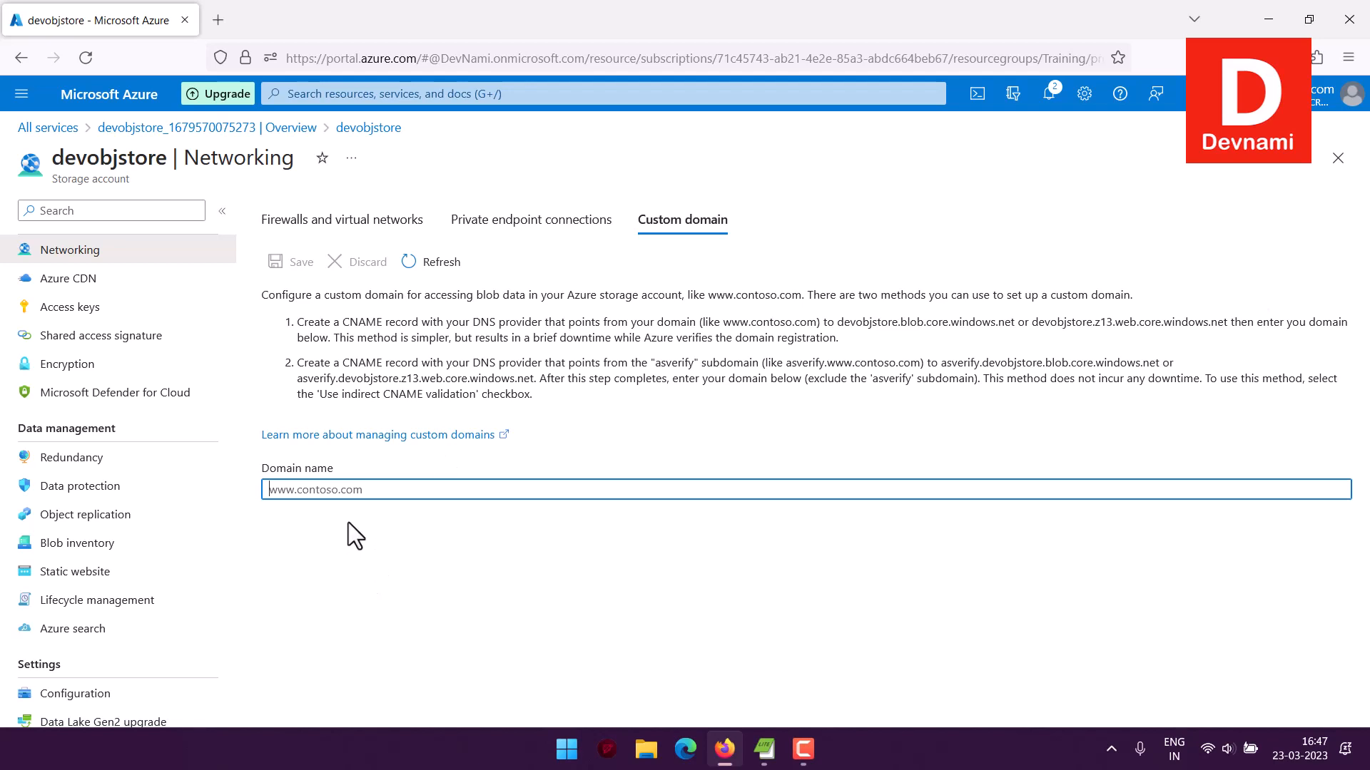
{"action": "type", "text": "offic"}
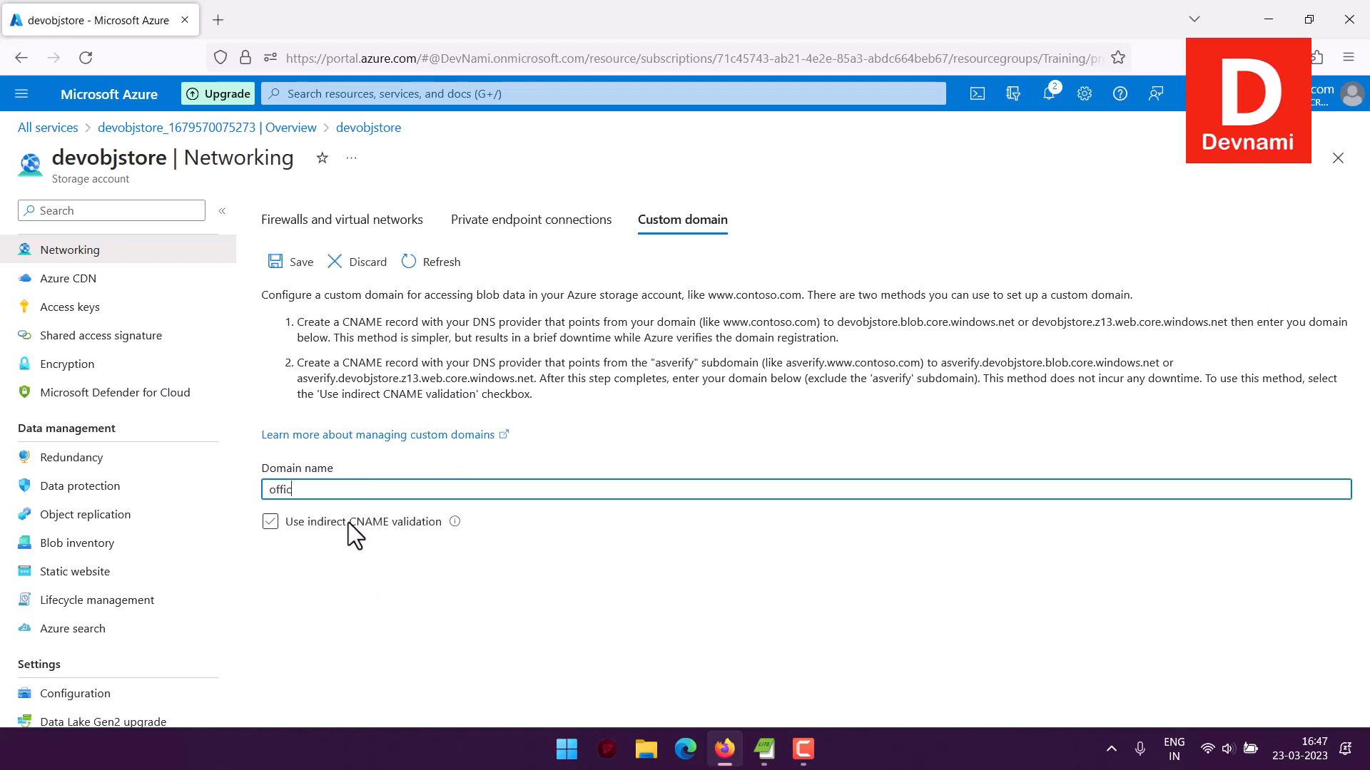
{"action": "type", "text": "e"}
{"action": "key", "text": "BackSpace"}
{"action": "key", "text": "BackSpace"}
{"action": "key", "text": "BackSpace"}
{"action": "key", "text": "BackSpace"}
{"action": "key", "text": "BackSpace"}
{"action": "key", "text": "BackSpace"}
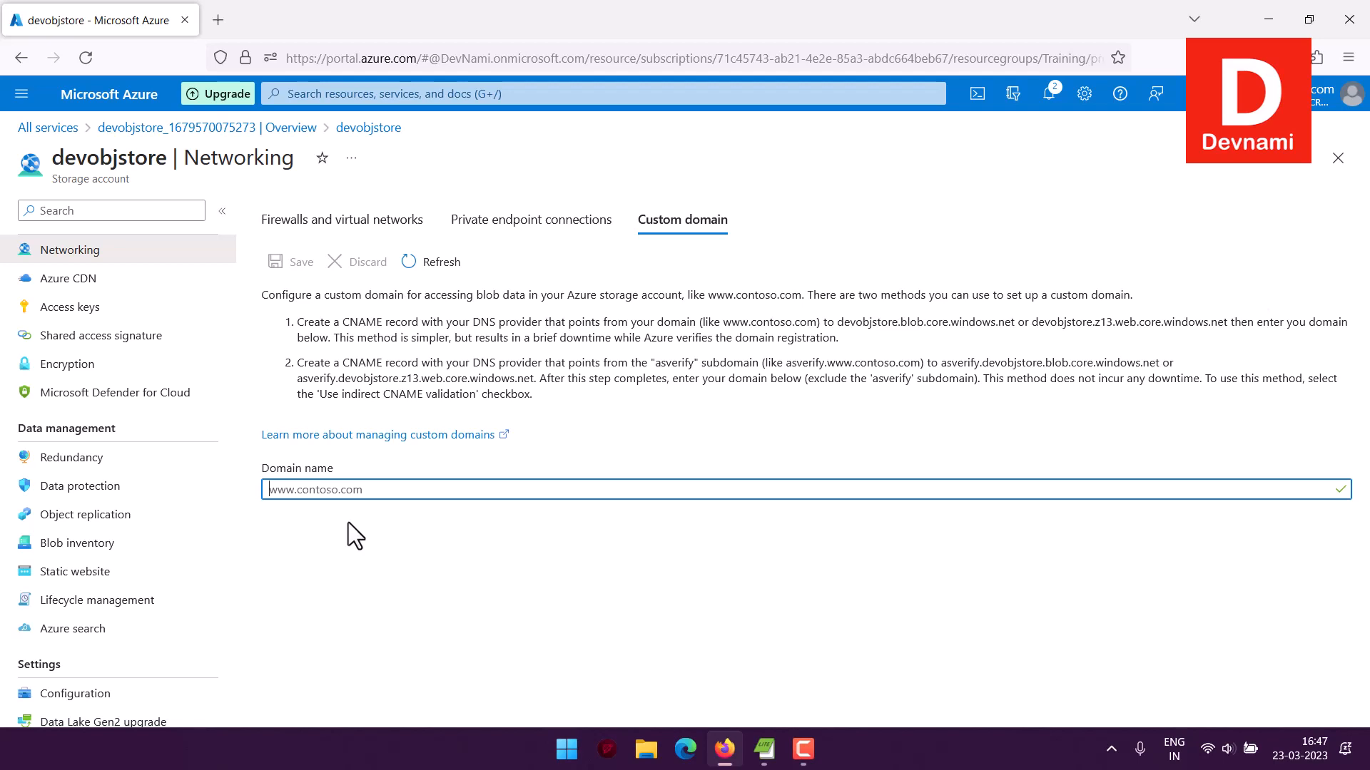
Examine the Azure CDN endpoint page, the access keys page and the shared access signature options of the storage account
{"action": "left_click", "coordinate": [39, 280]}
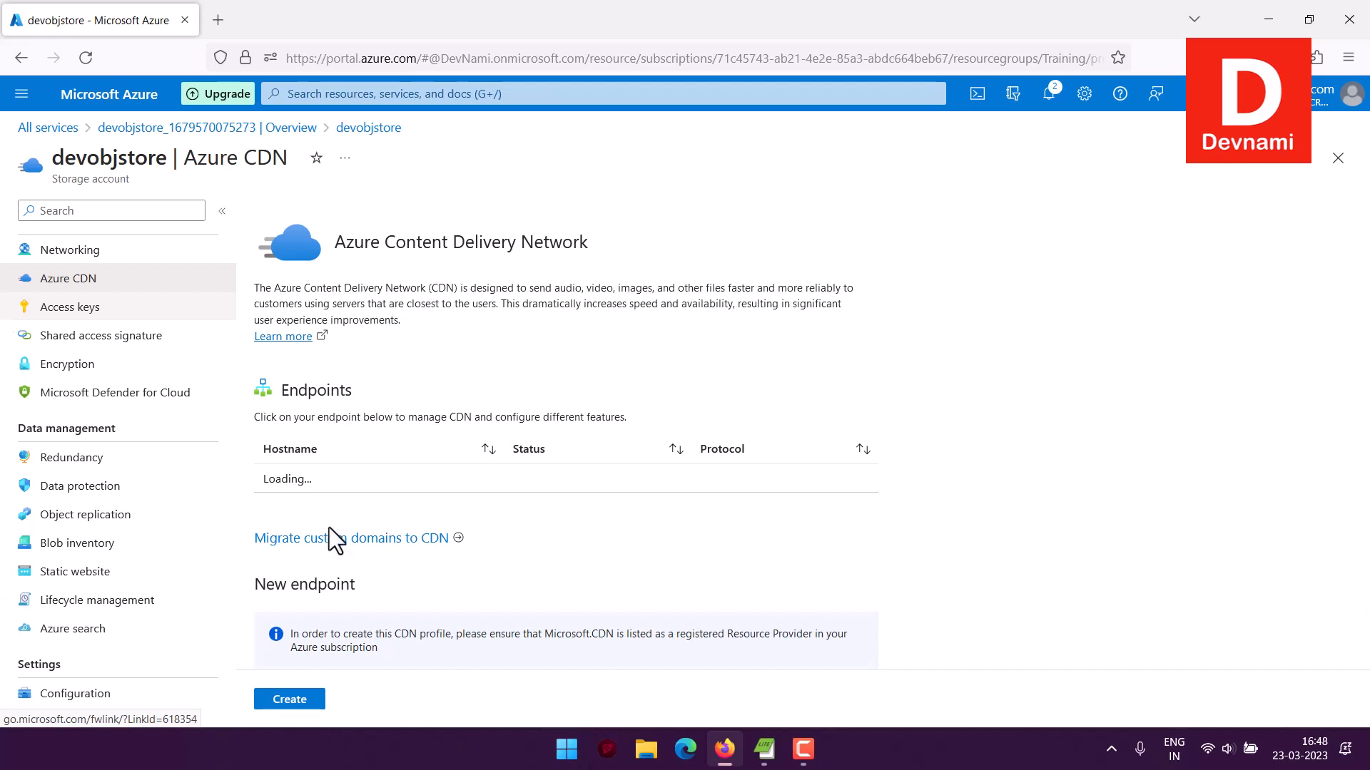
{"action": "scroll", "coordinate": [897, 511], "scroll_direction": "down", "scroll_amount": 1}
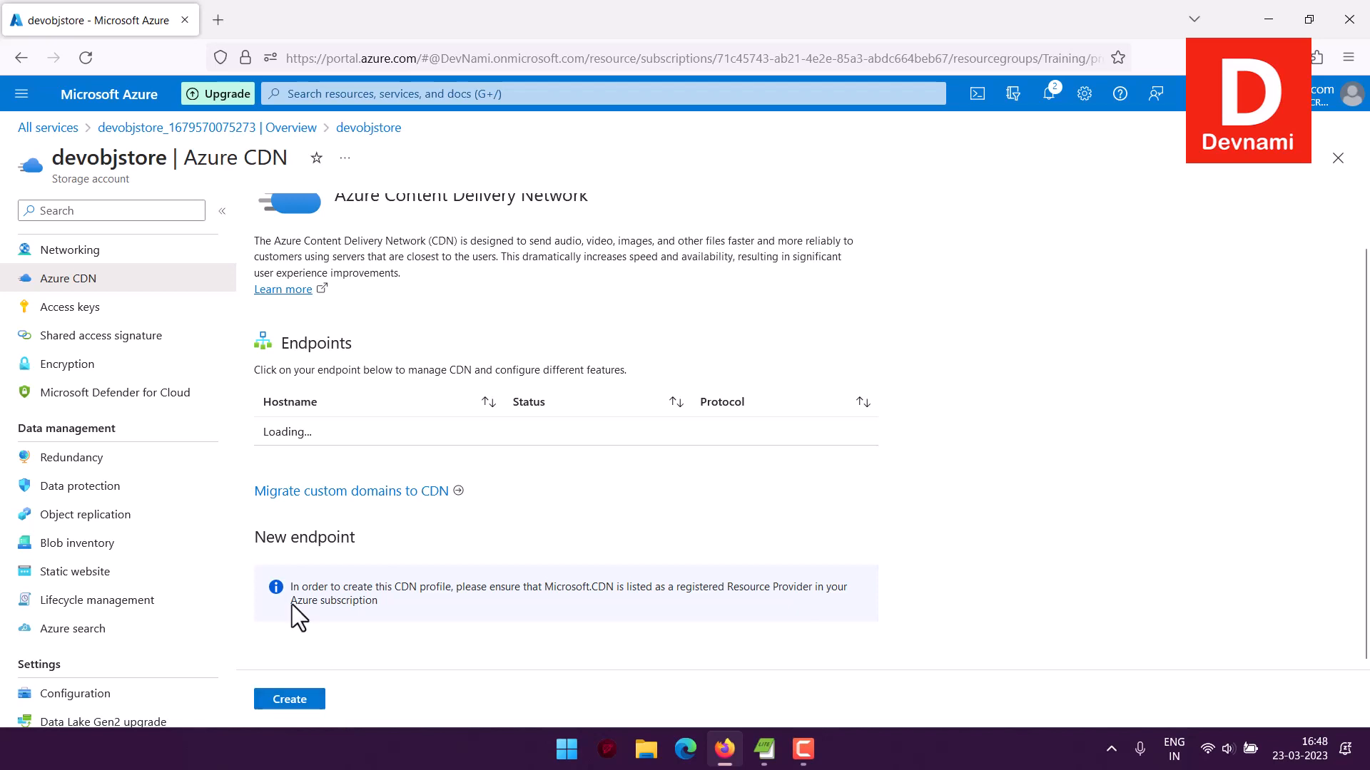
{"action": "left_click", "coordinate": [32, 307]}
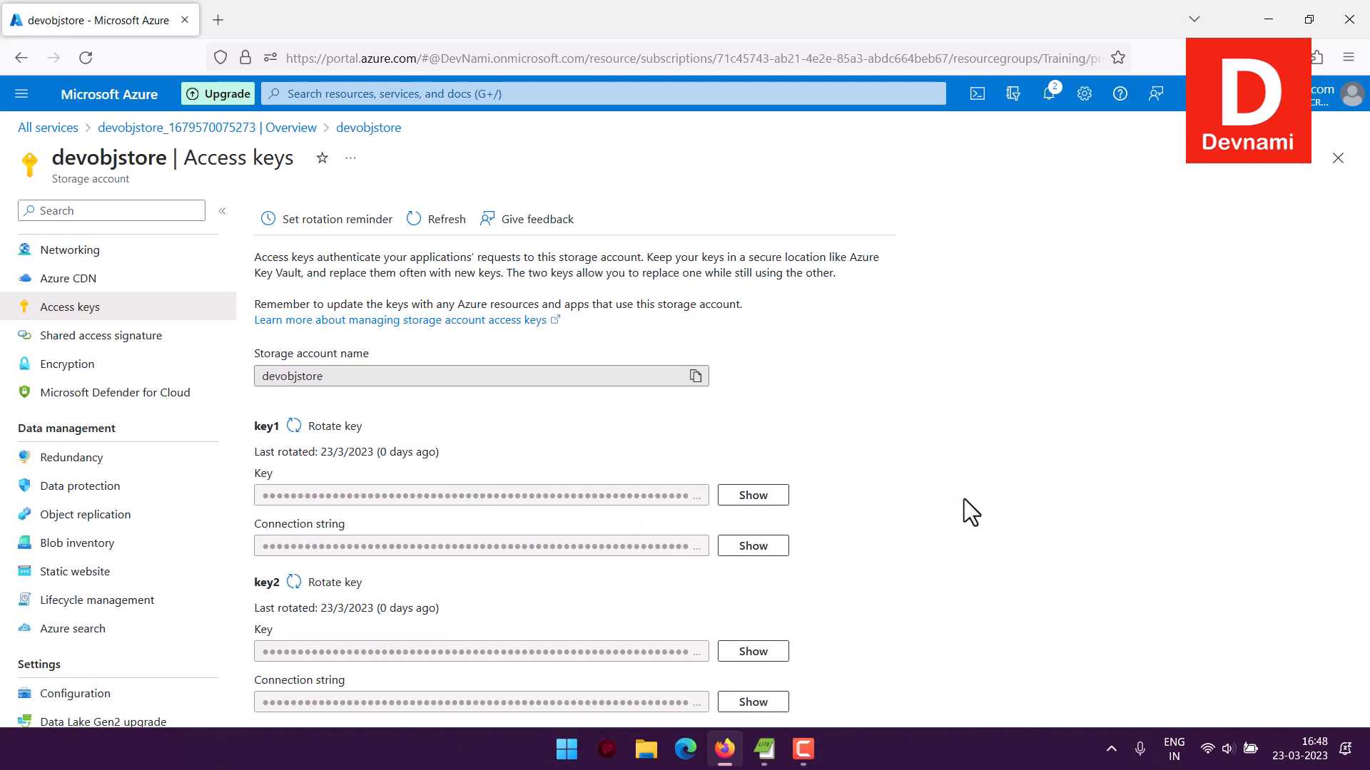
{"action": "left_click", "coordinate": [86, 335]}
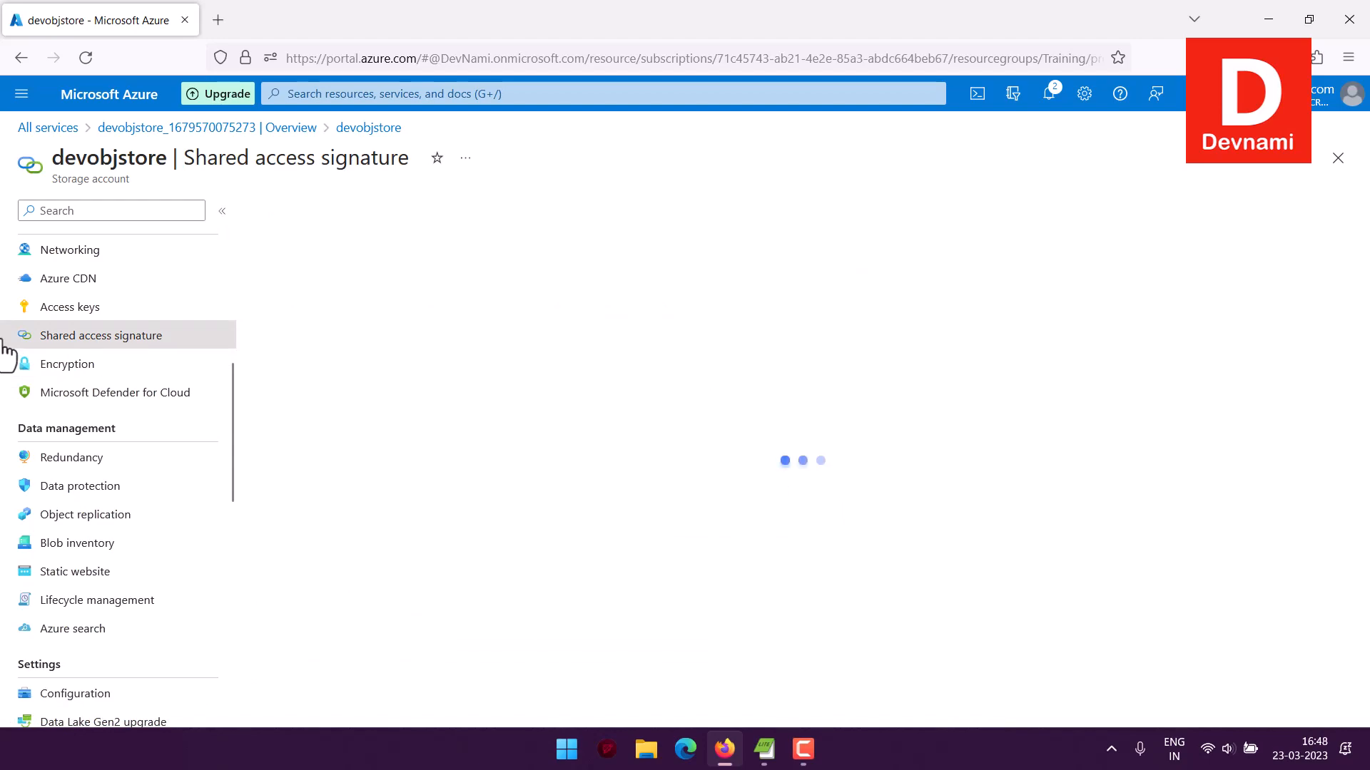
{"action": "scroll", "coordinate": [564, 421], "scroll_direction": "down", "scroll_amount": 5}
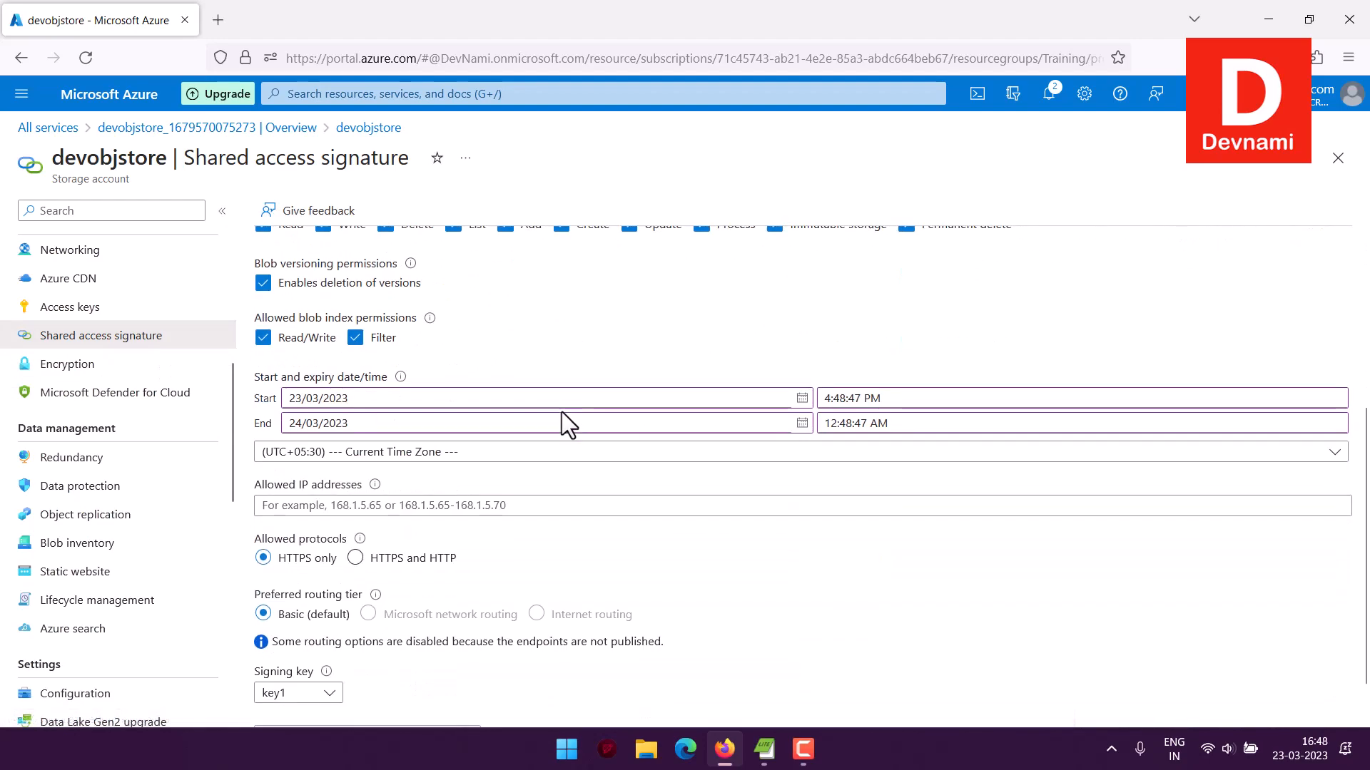
Finish reviewing the shared access signature options, and examine the storage account's encryption settings, including the service types supporting customer-managed keys
{"action": "scroll", "coordinate": [562, 411], "scroll_direction": "up", "scroll_amount": 5}
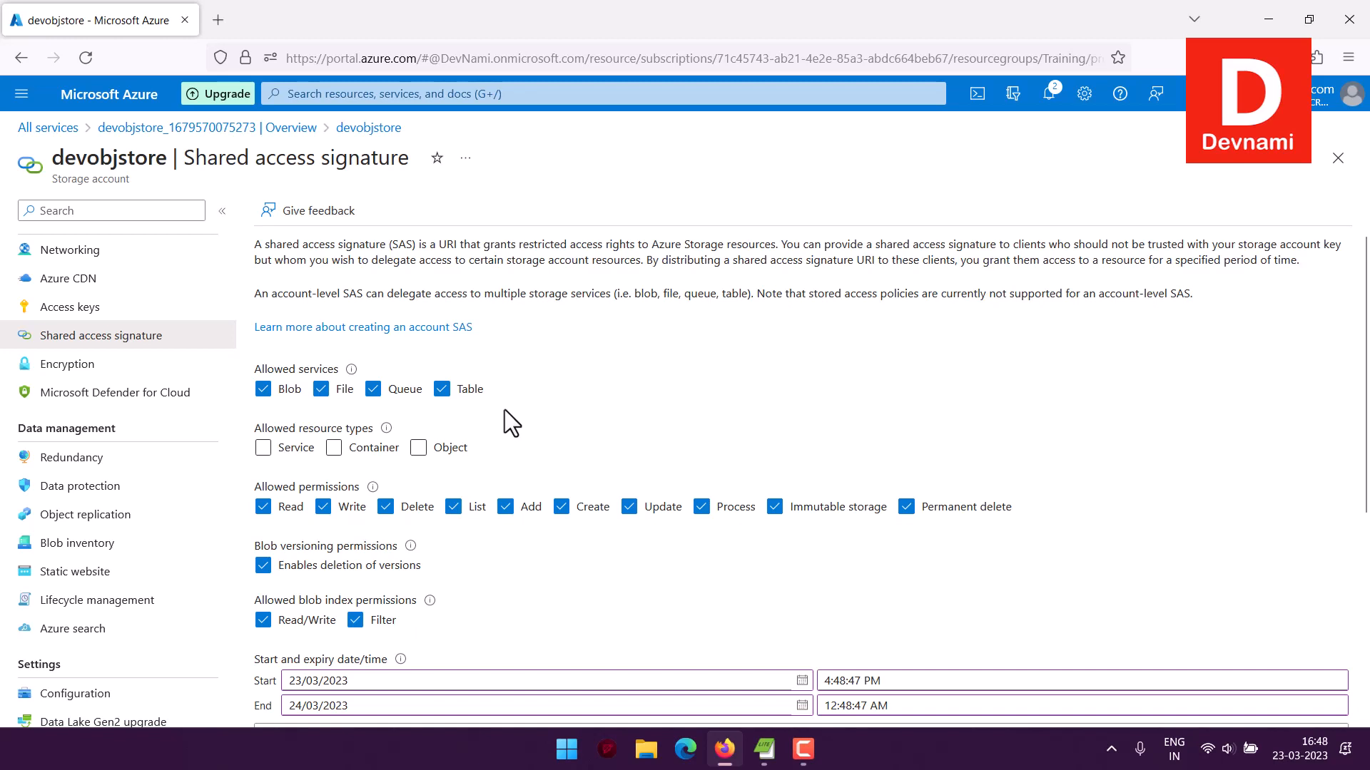
{"action": "left_click", "coordinate": [80, 368]}
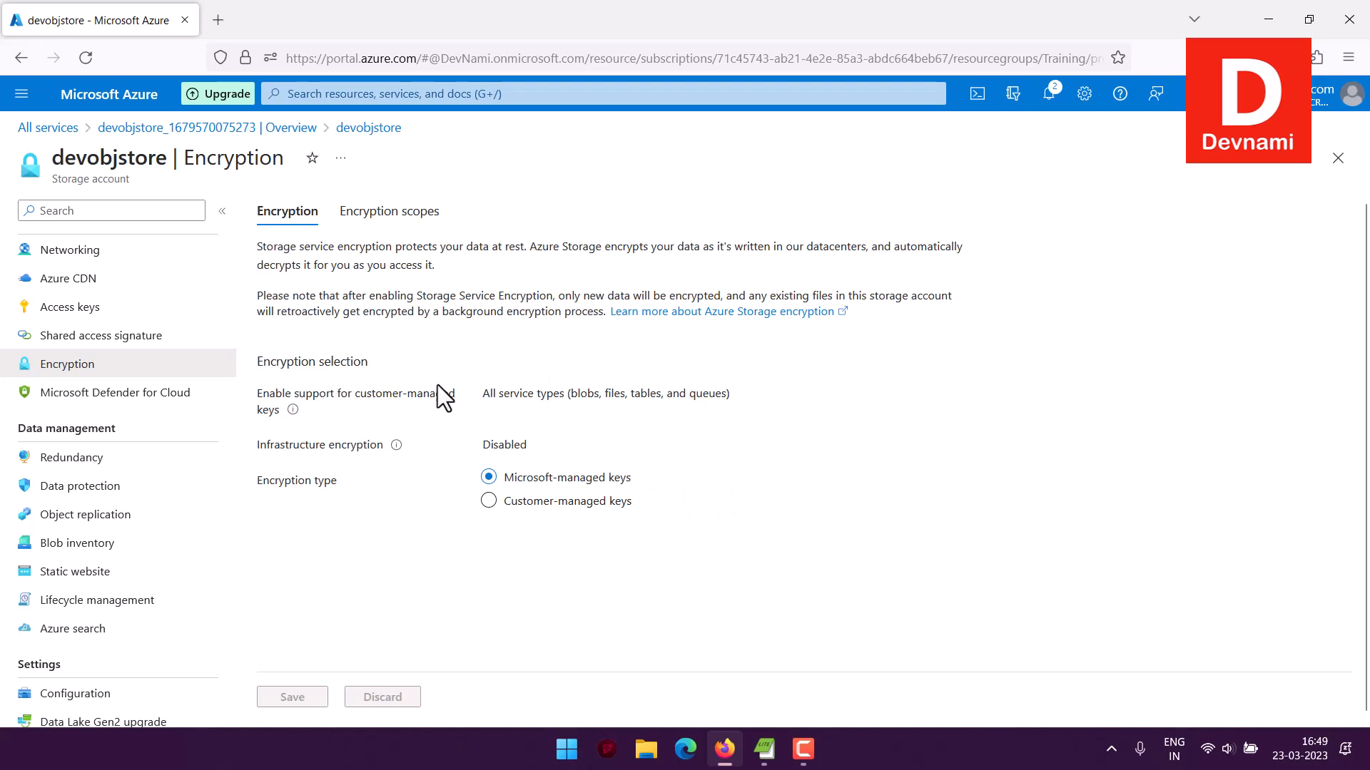
{"action": "mouse_move", "coordinate": [484, 398]}
{"action": "left_mouse_down"}
{"action": "mouse_move", "coordinate": [735, 394]}
{"action": "mouse_move", "coordinate": [484, 394]}
{"action": "left_mouse_up"}
{"action": "left_click", "coordinate": [747, 396]}
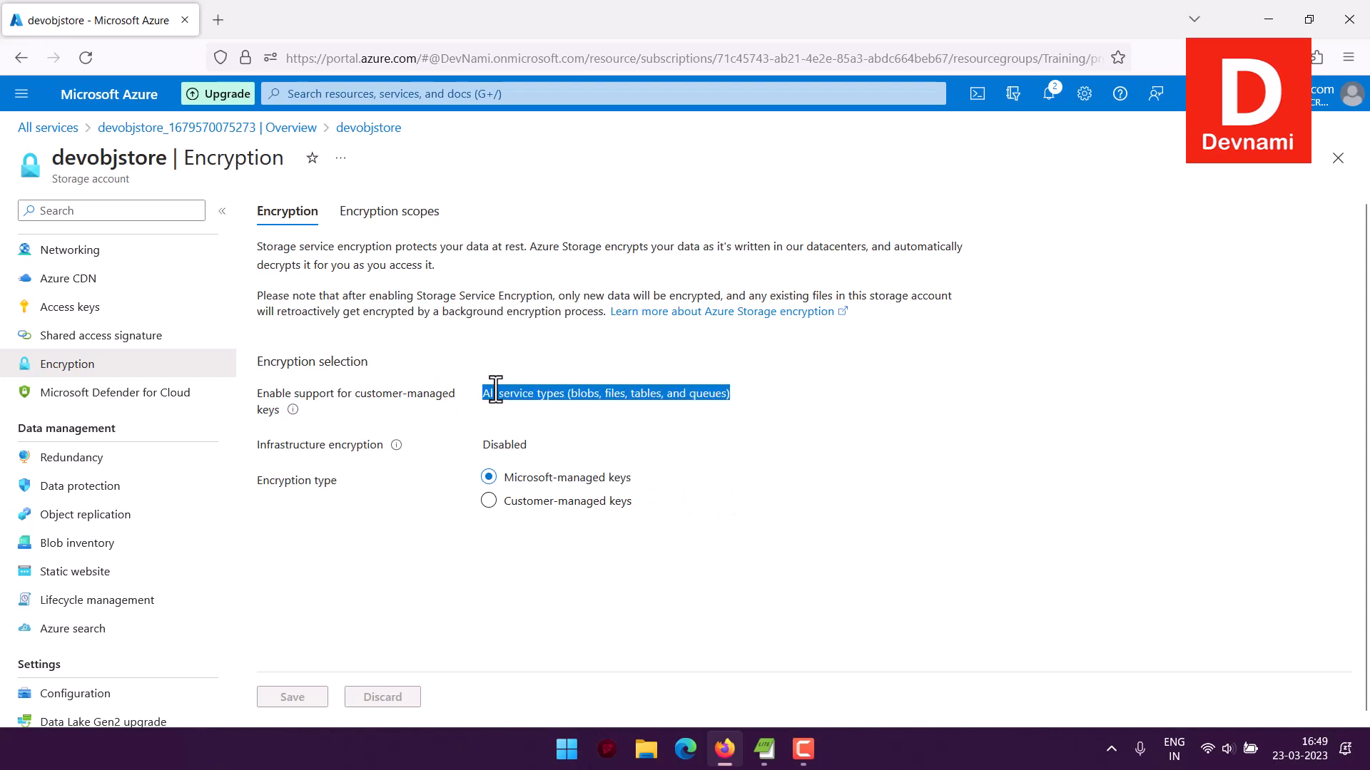
{"action": "left_click", "coordinate": [559, 386]}
{"action": "left_click_drag", "start_coordinate": [569, 394], "coordinate": [702, 399]}
{"action": "left_click", "coordinate": [747, 406]}
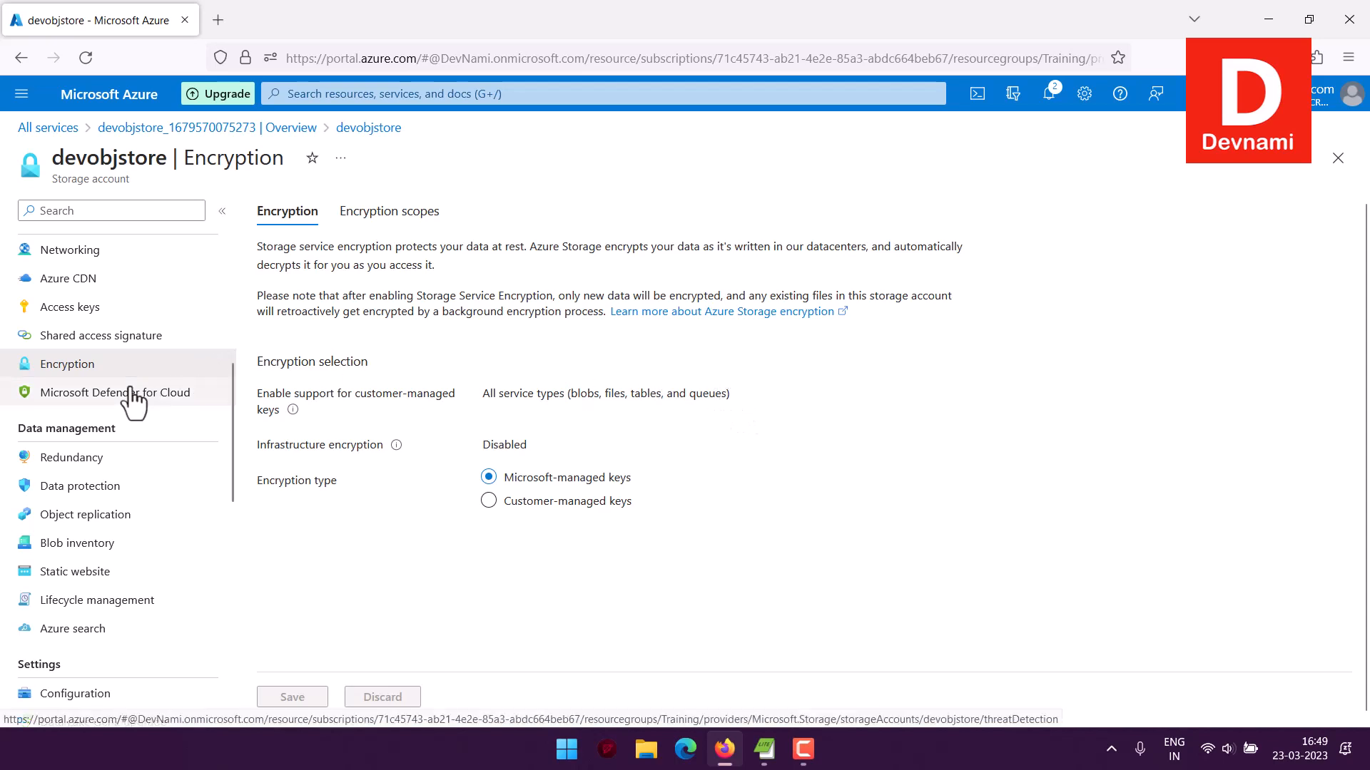
Examine the Microsoft Defender for Cloud upgrade offer and its per-resource pricing, and return to the storage account's Defender page
{"action": "left_click", "coordinate": [75, 410]}
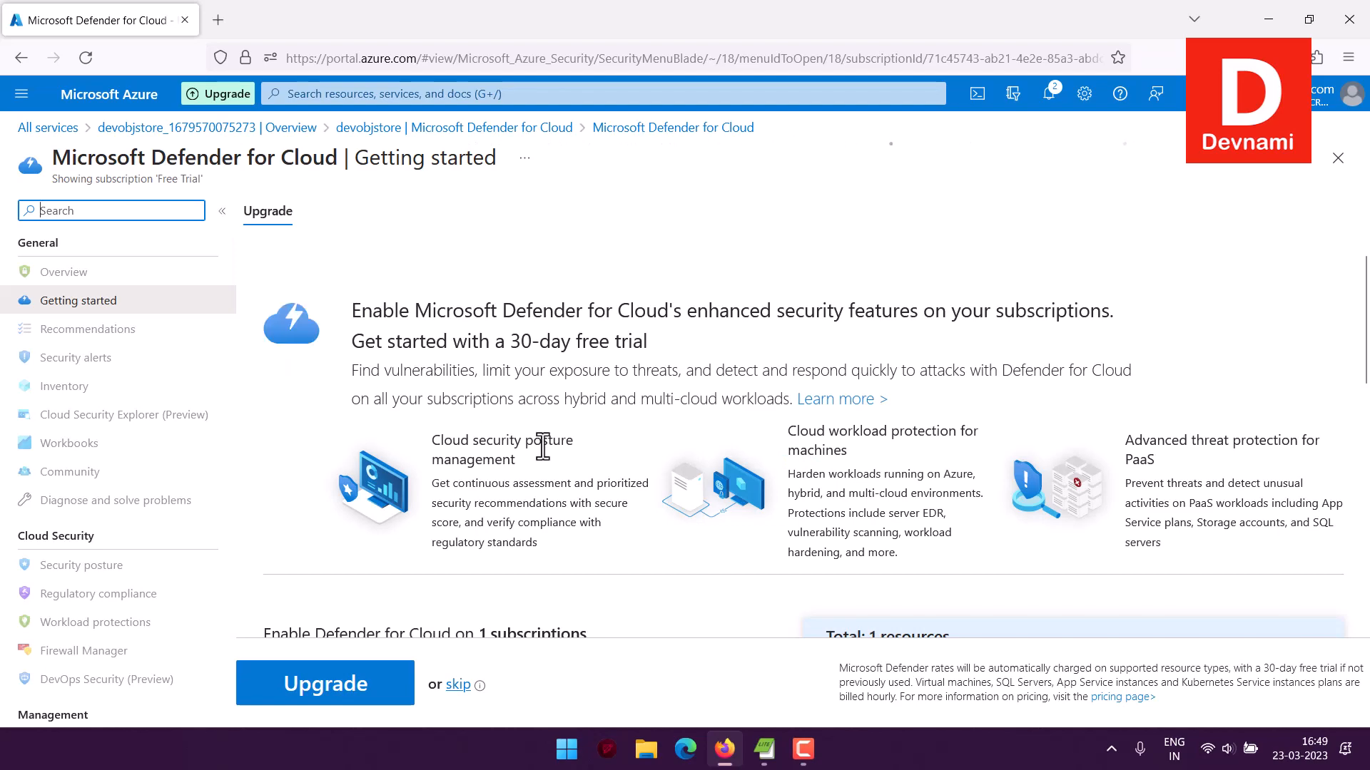
{"action": "scroll", "coordinate": [544, 444], "scroll_direction": "down", "scroll_amount": 5}
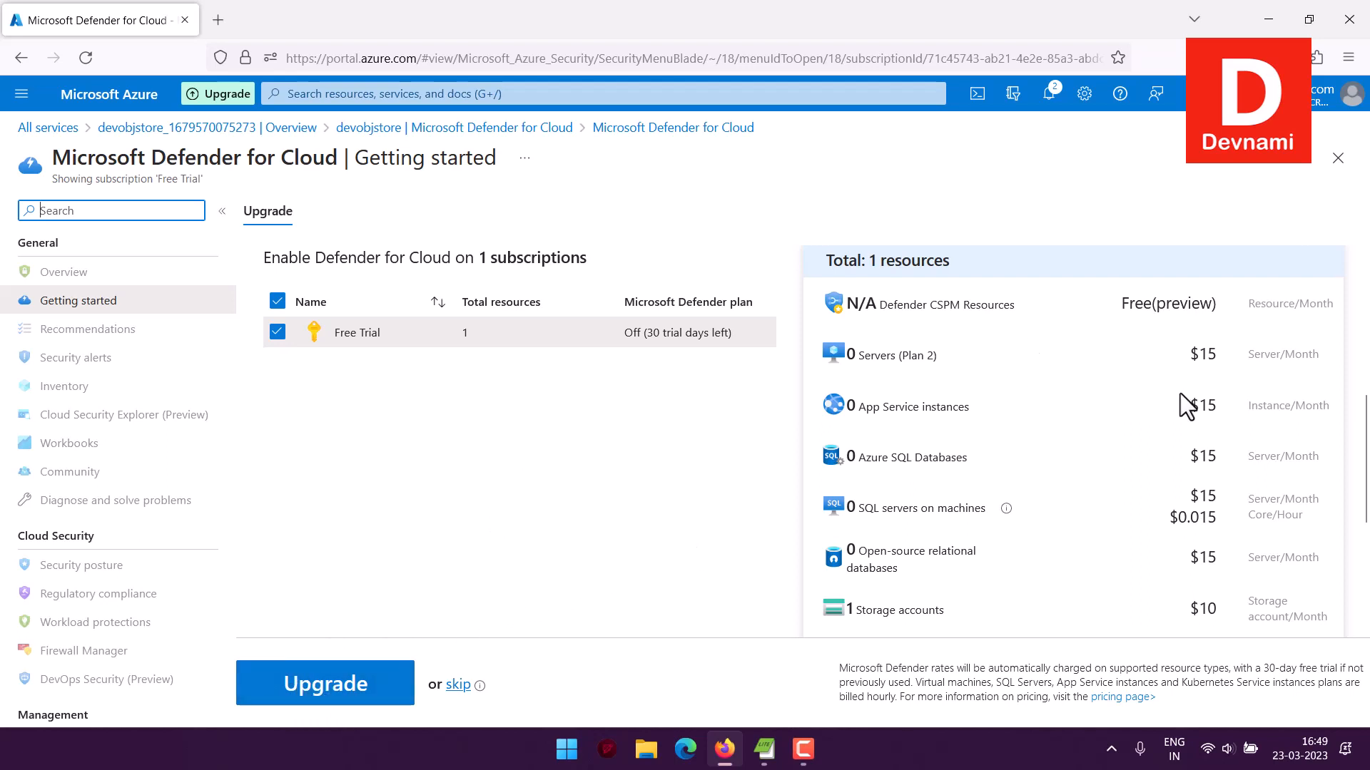
{"action": "scroll", "coordinate": [1180, 393], "scroll_direction": "down", "scroll_amount": 3}
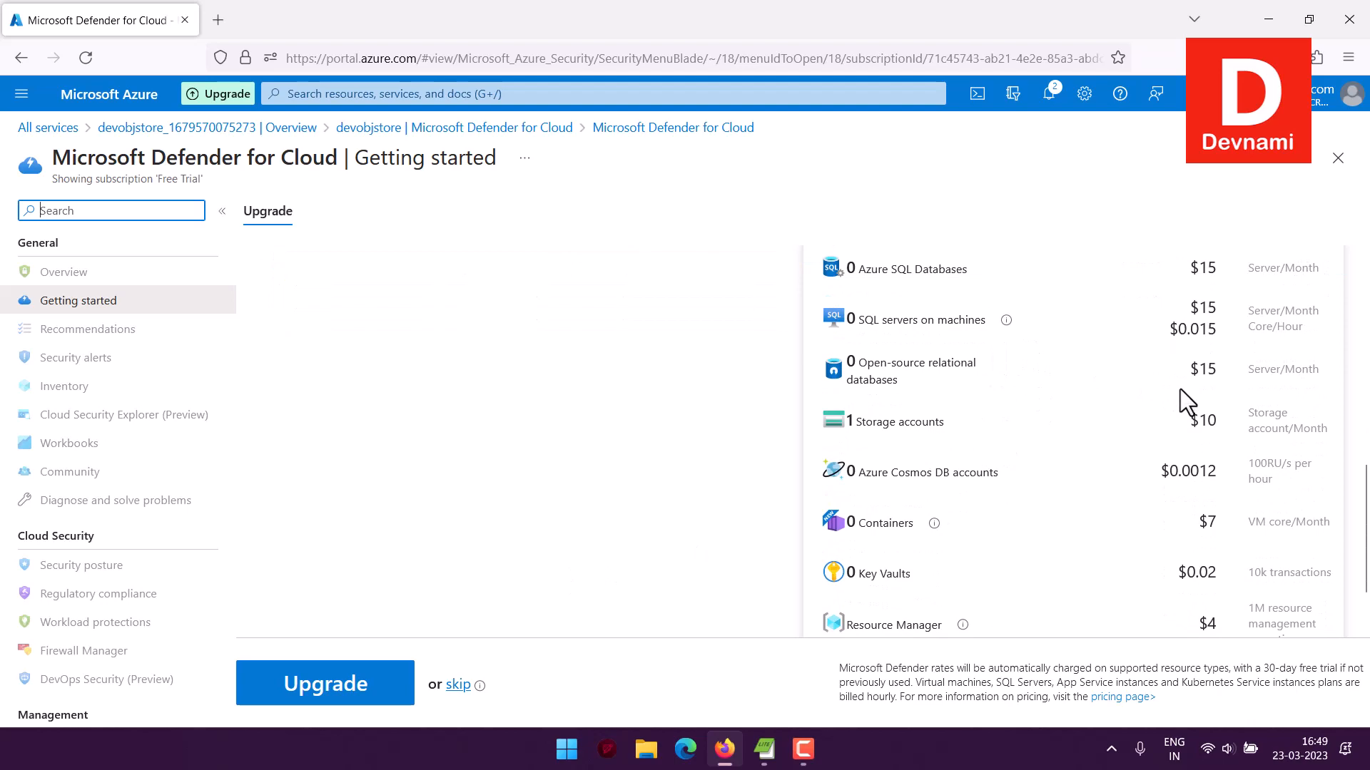
{"action": "scroll", "coordinate": [1047, 365], "scroll_direction": "up", "scroll_amount": 3}
{"action": "scroll", "coordinate": [1038, 365], "scroll_direction": "down", "scroll_amount": 4}
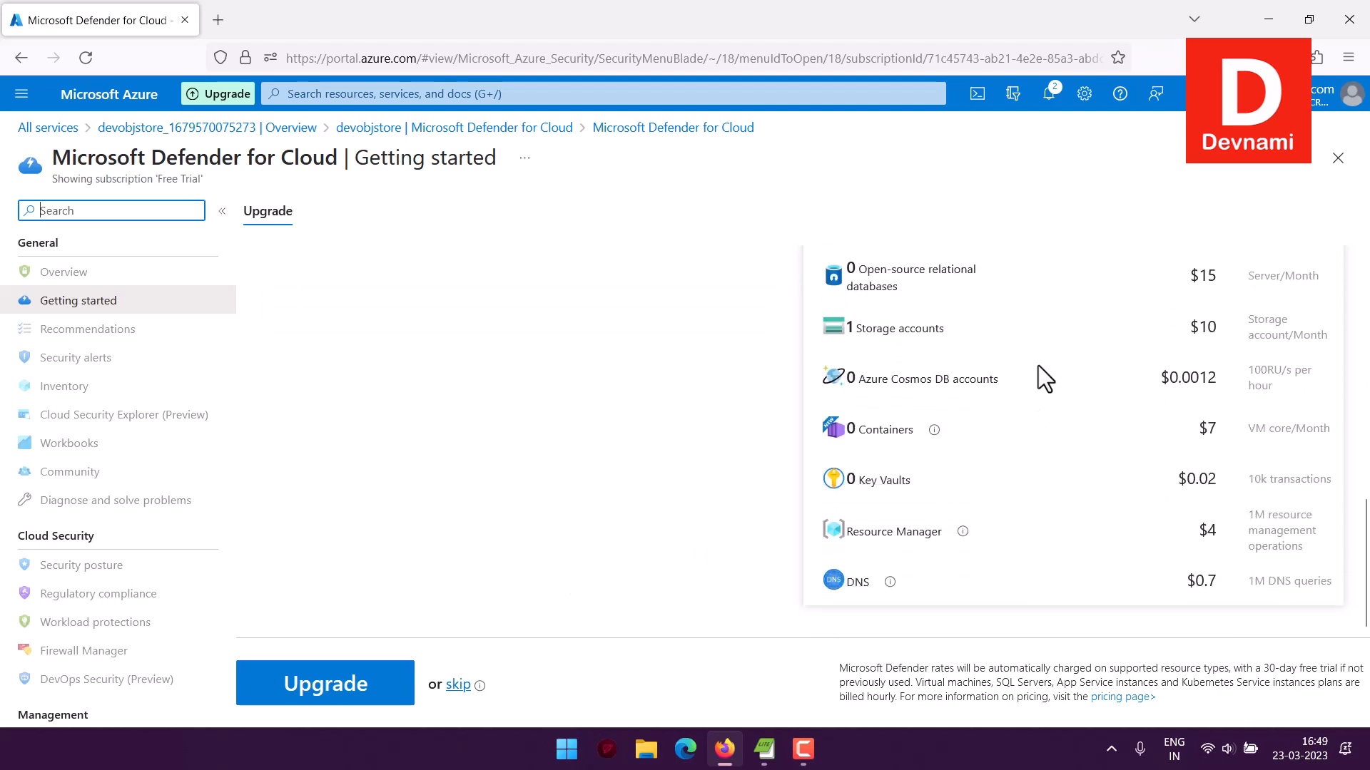
{"action": "scroll", "coordinate": [1039, 367], "scroll_direction": "up", "scroll_amount": 5}
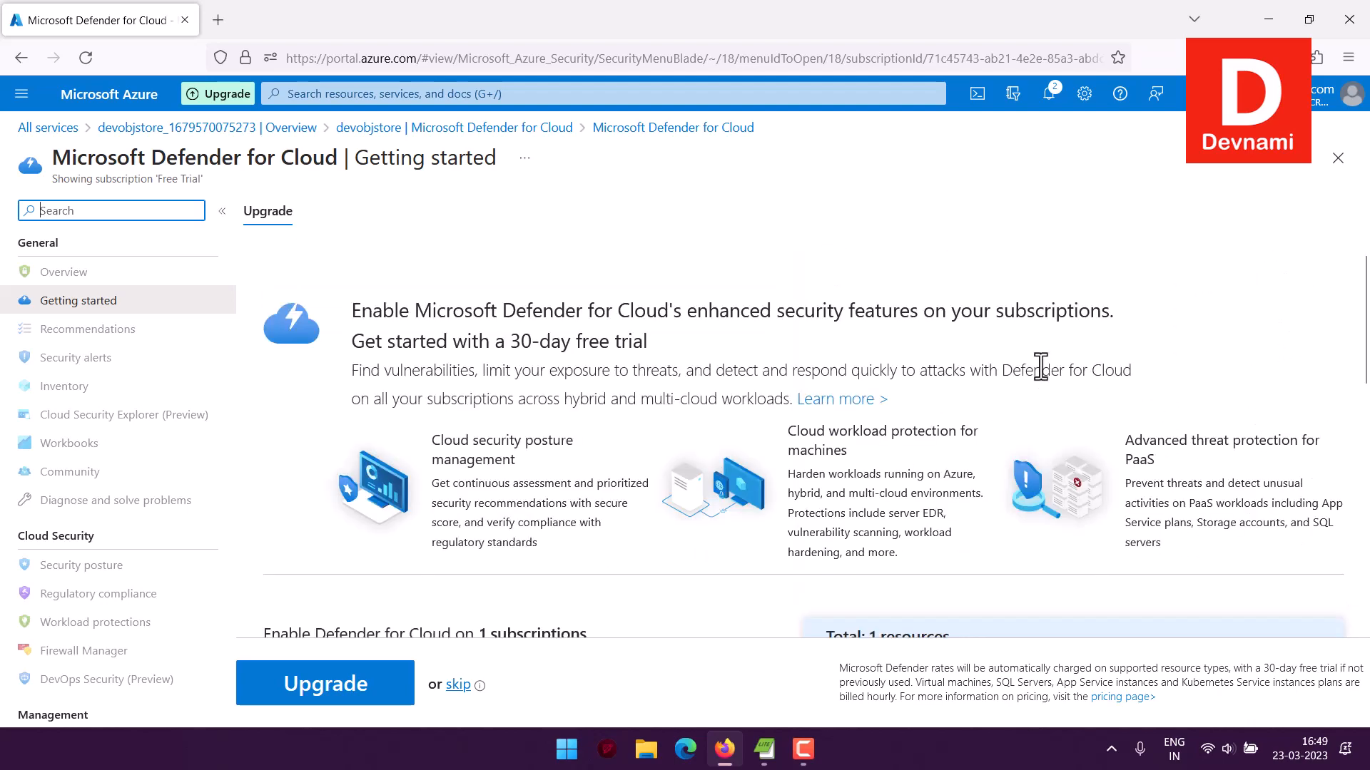
{"action": "scroll", "coordinate": [1041, 366], "scroll_direction": "down", "scroll_amount": 5}
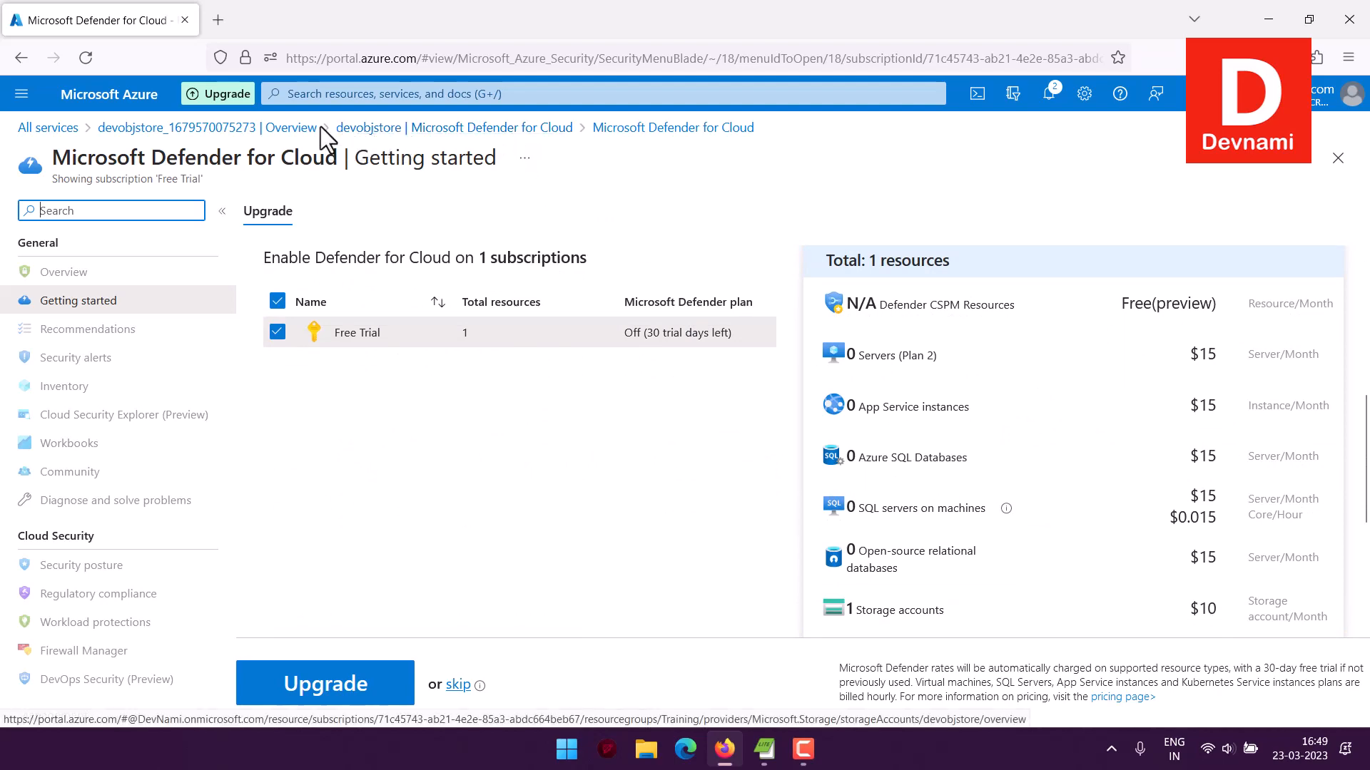
{"action": "left_click", "coordinate": [338, 132]}
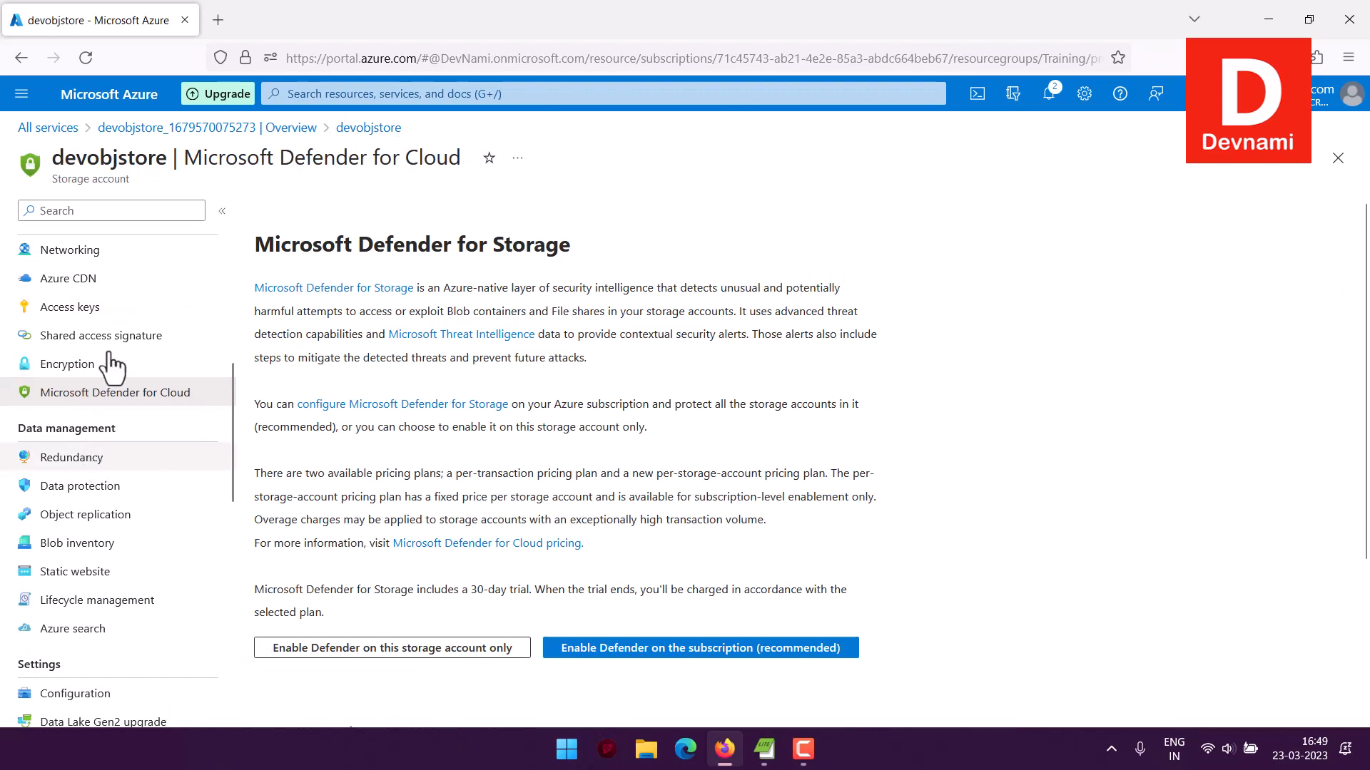
Examine the storage account's Static website setting and look through its remaining settings, monitoring and support options
{"action": "scroll", "coordinate": [107, 528], "scroll_direction": "down", "scroll_amount": 1}
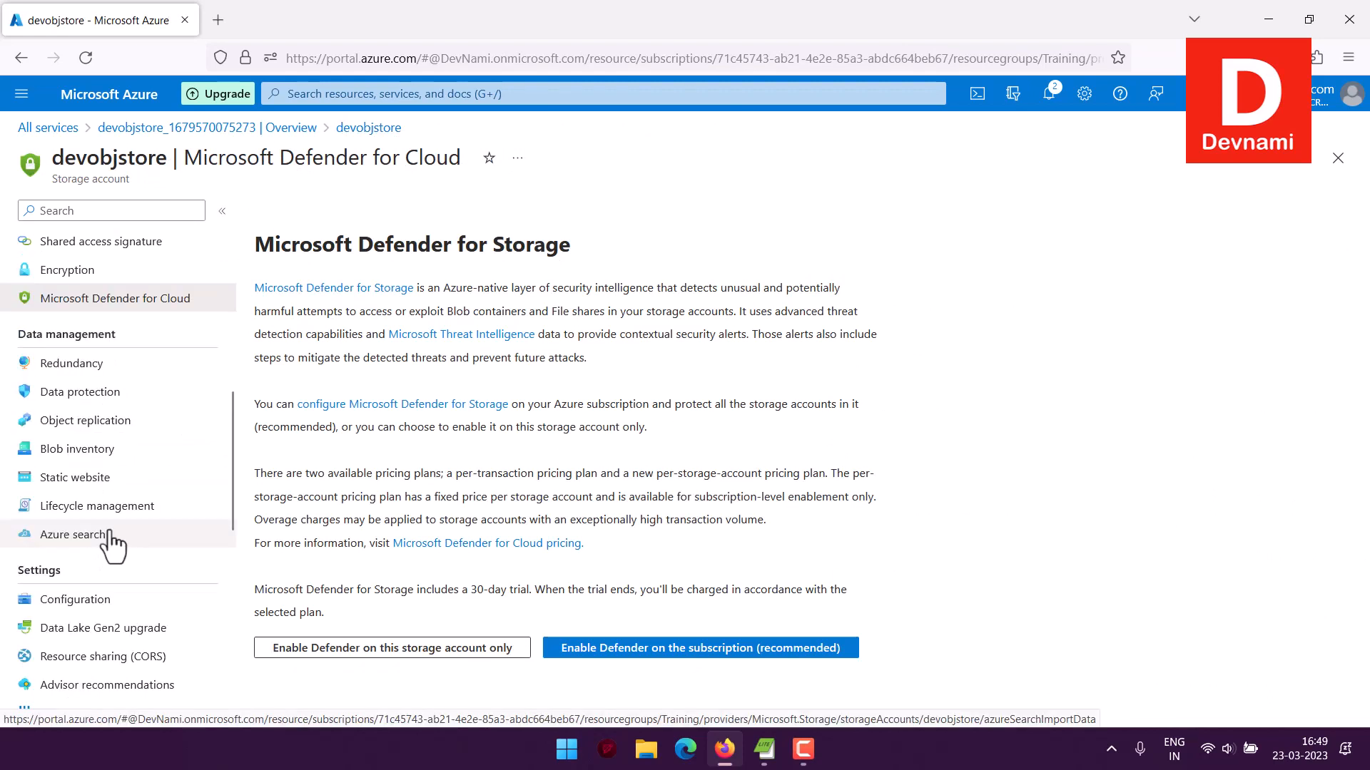
{"action": "left_click", "coordinate": [82, 478]}
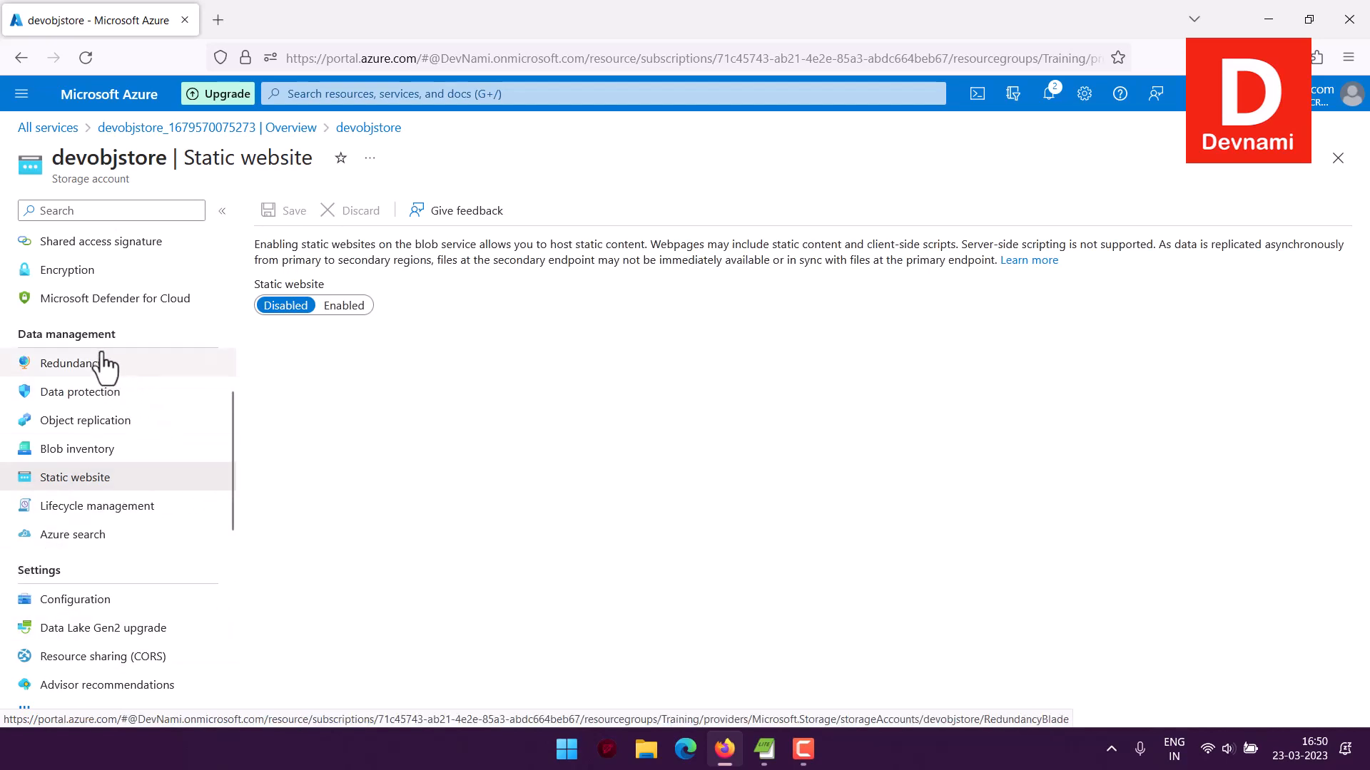
{"action": "scroll", "coordinate": [129, 473], "scroll_direction": "down", "scroll_amount": 9}
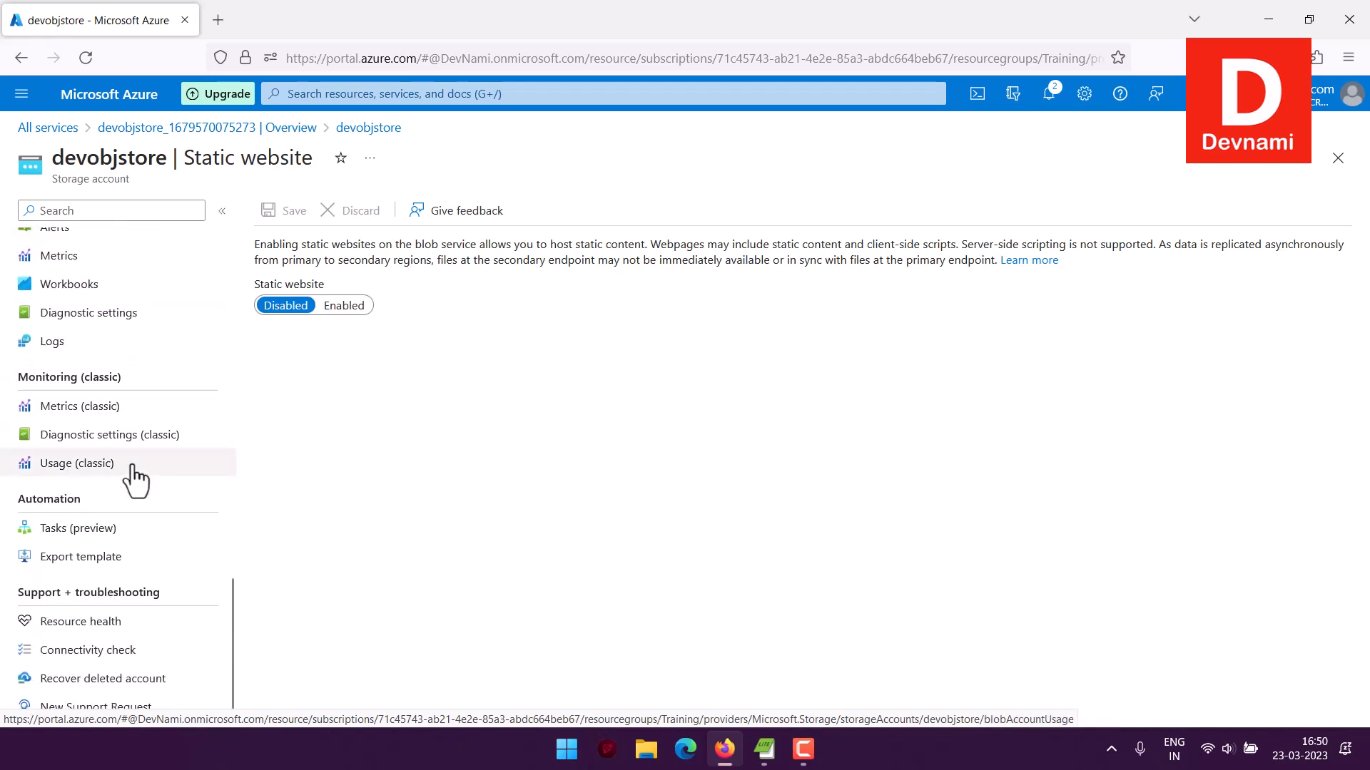
{"action": "scroll", "coordinate": [125, 457], "scroll_direction": "up", "scroll_amount": 3}
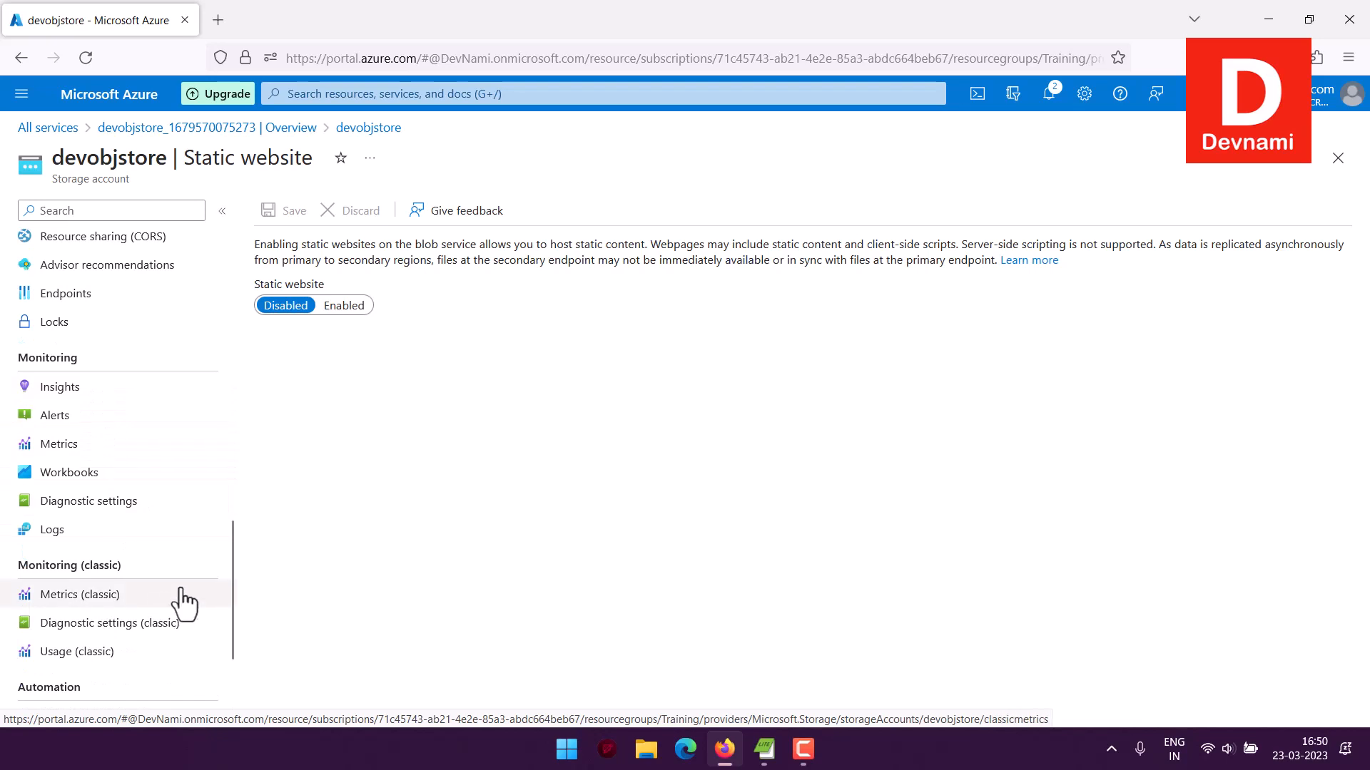
{"action": "scroll", "coordinate": [184, 585], "scroll_direction": "up", "scroll_amount": 10}
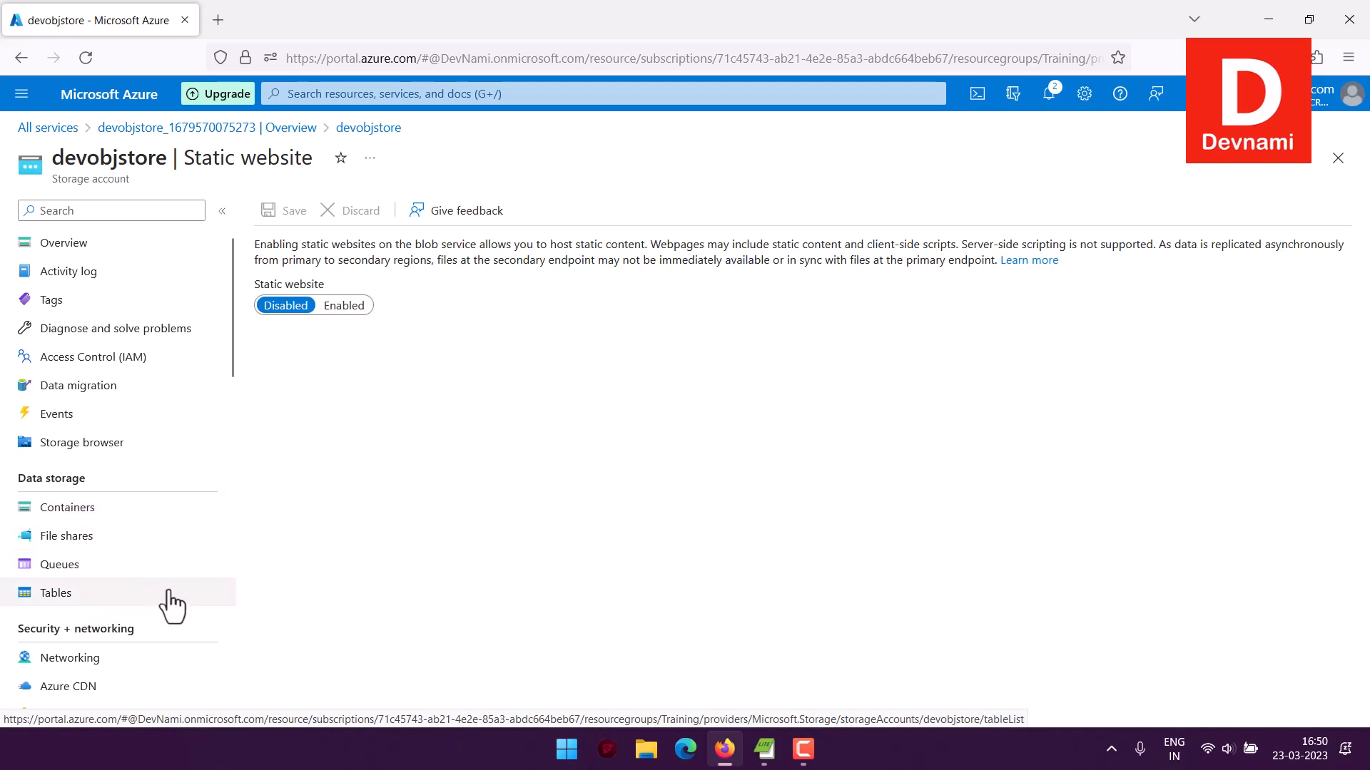
Go back to the Storage accounts service, open the form for creating a storage account and examine its basic options
{"action": "left_click", "coordinate": [115, 107]}
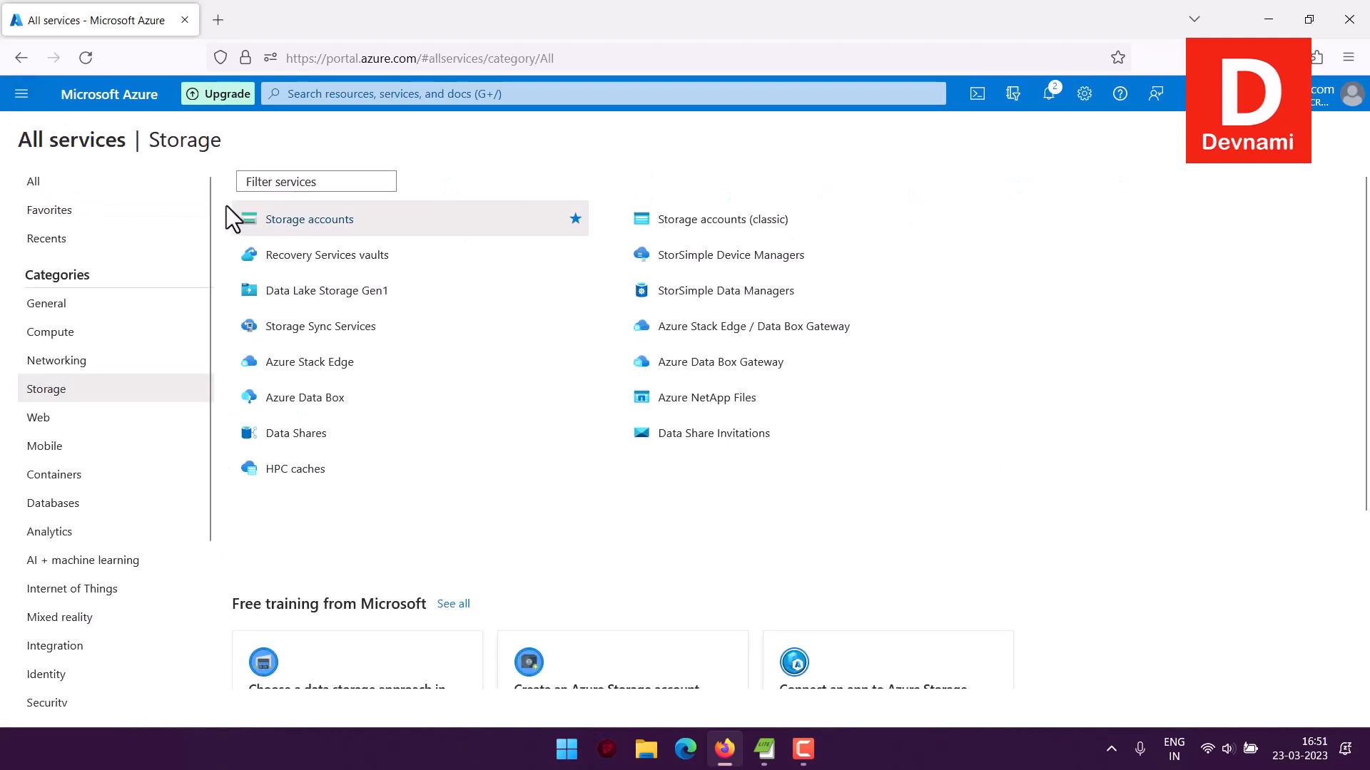
{"action": "left_click", "coordinate": [310, 221]}
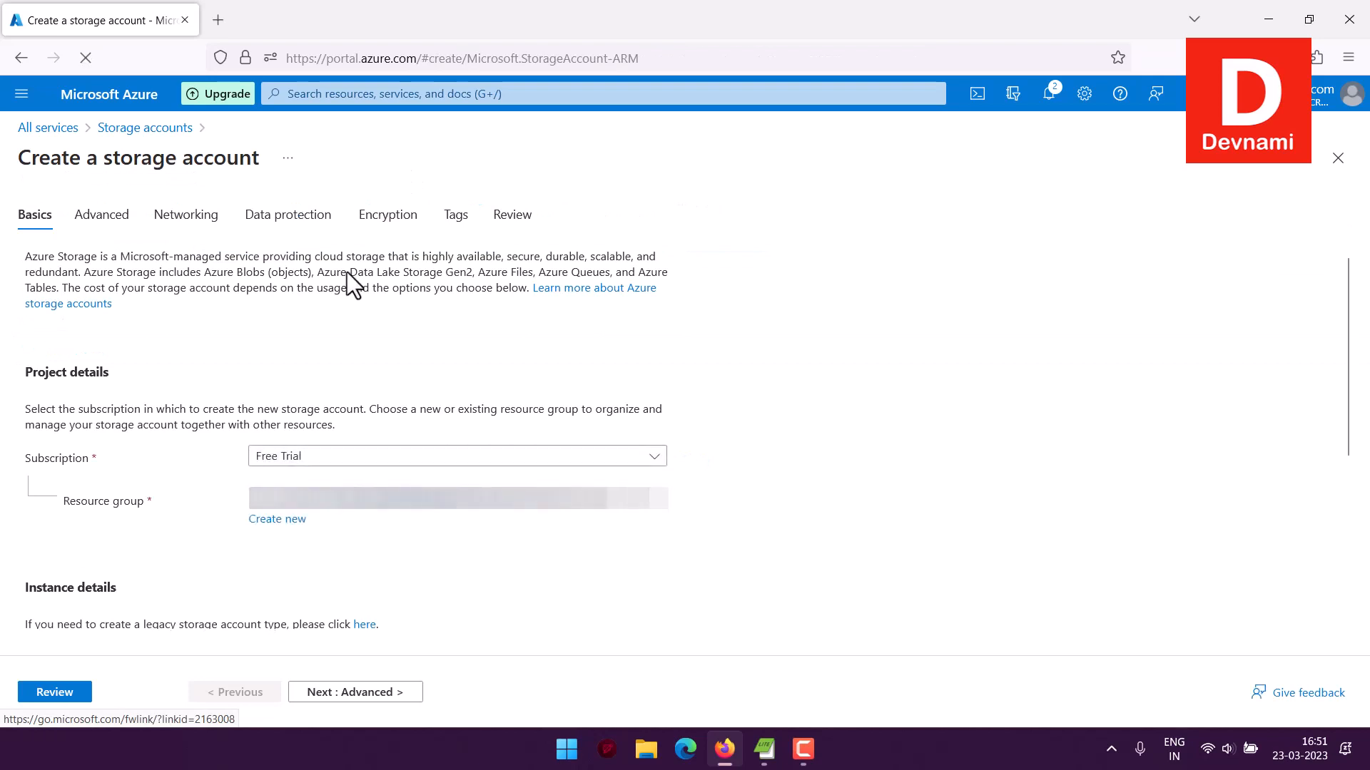
{"action": "scroll", "coordinate": [347, 272], "scroll_direction": "down", "scroll_amount": 3}
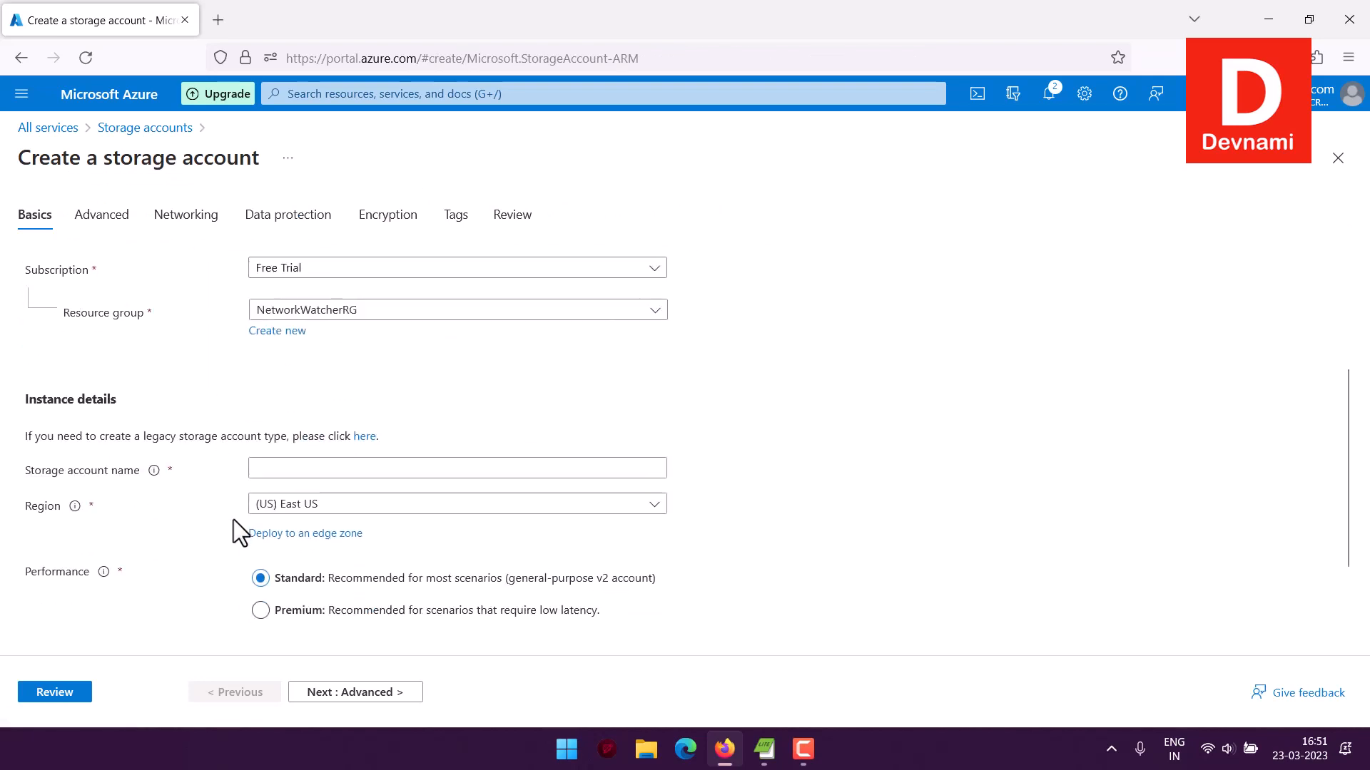
{"action": "scroll", "coordinate": [235, 595], "scroll_direction": "down", "scroll_amount": 1}
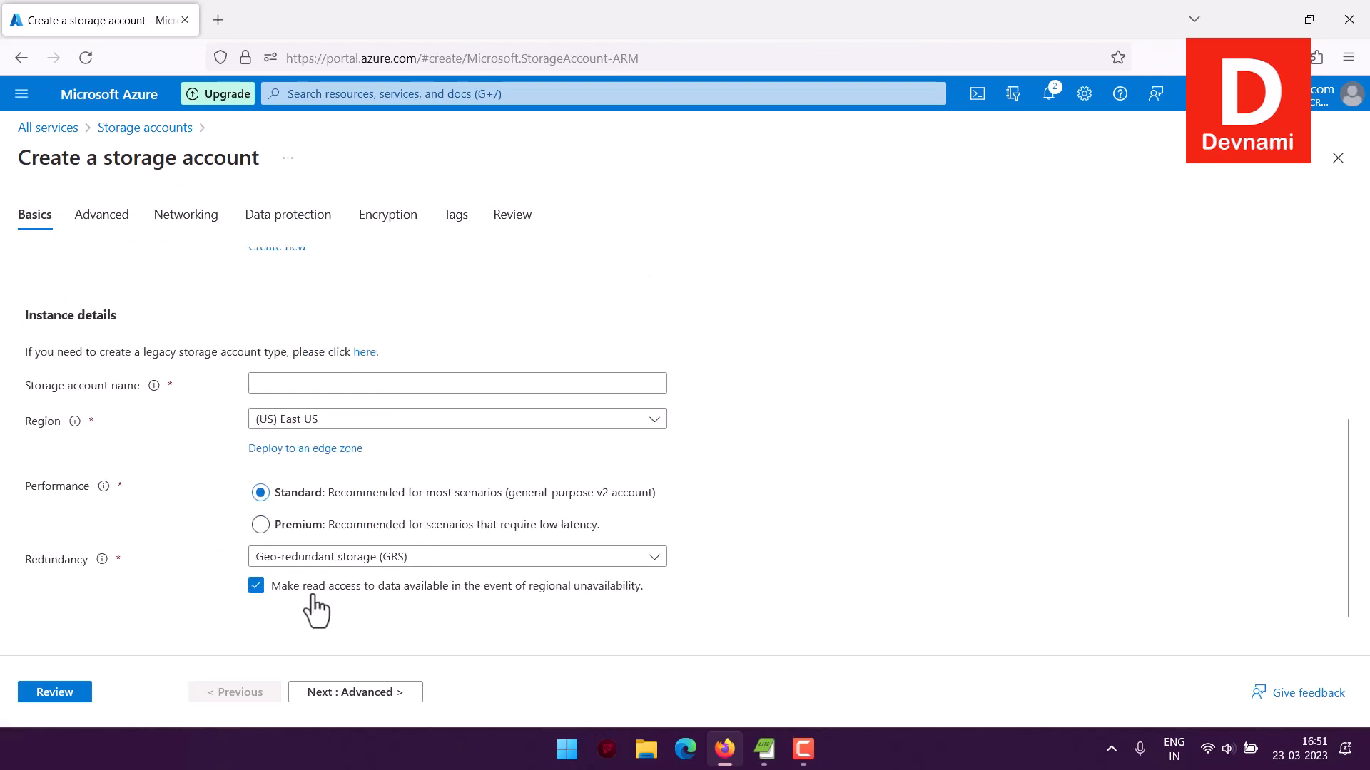
{"action": "scroll", "coordinate": [214, 414], "scroll_direction": "up", "scroll_amount": 4}
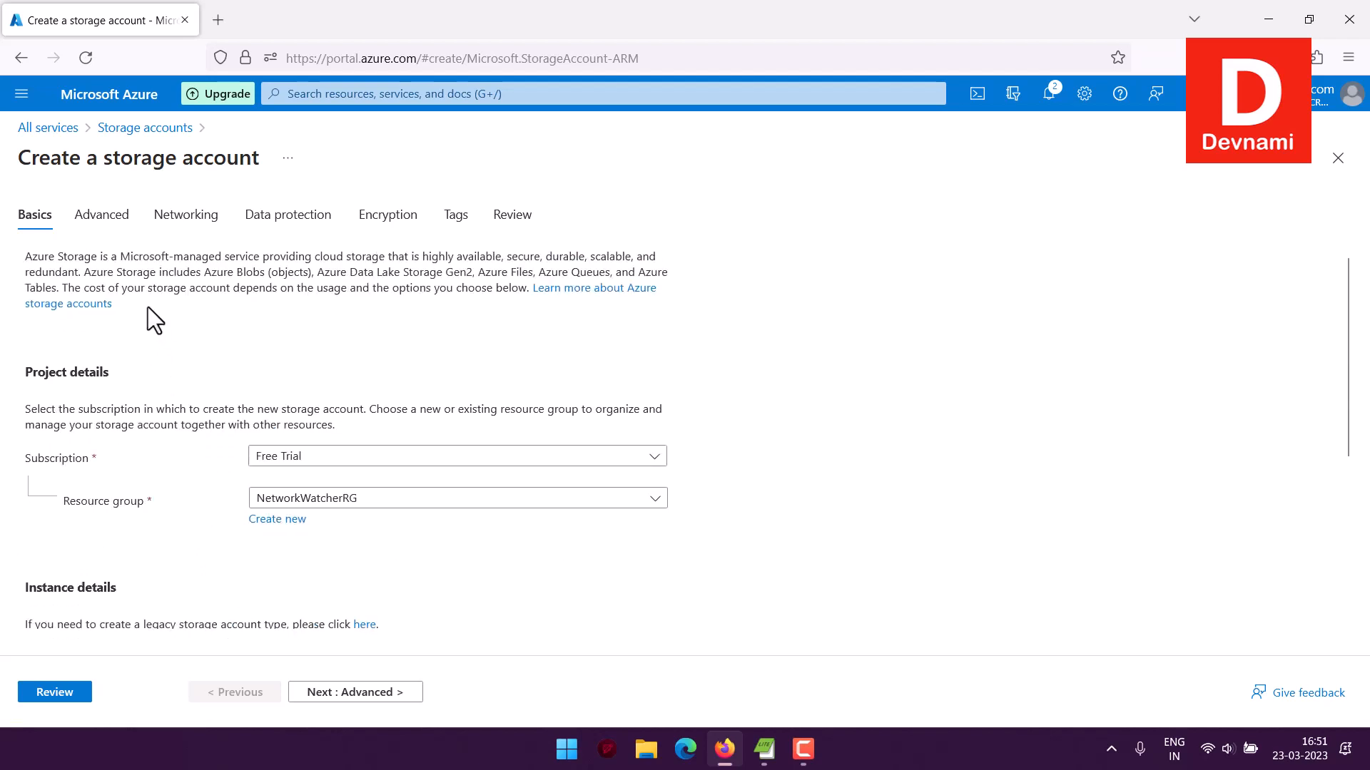
Examine the advanced, data protection, encryption and review sections of the storage account creation form
{"action": "left_click", "coordinate": [114, 221]}
{"action": "scroll", "coordinate": [171, 350], "scroll_direction": "down", "scroll_amount": 1}
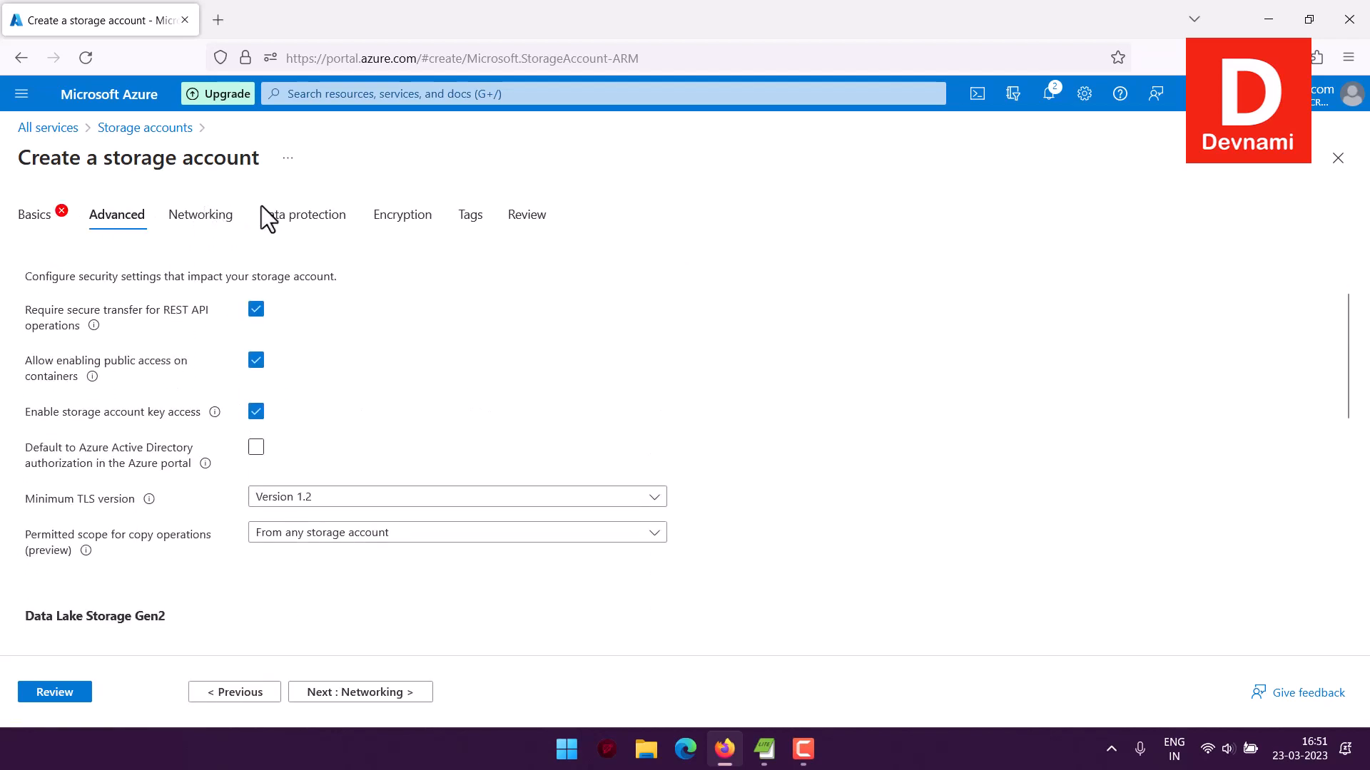
{"action": "left_click", "coordinate": [319, 218]}
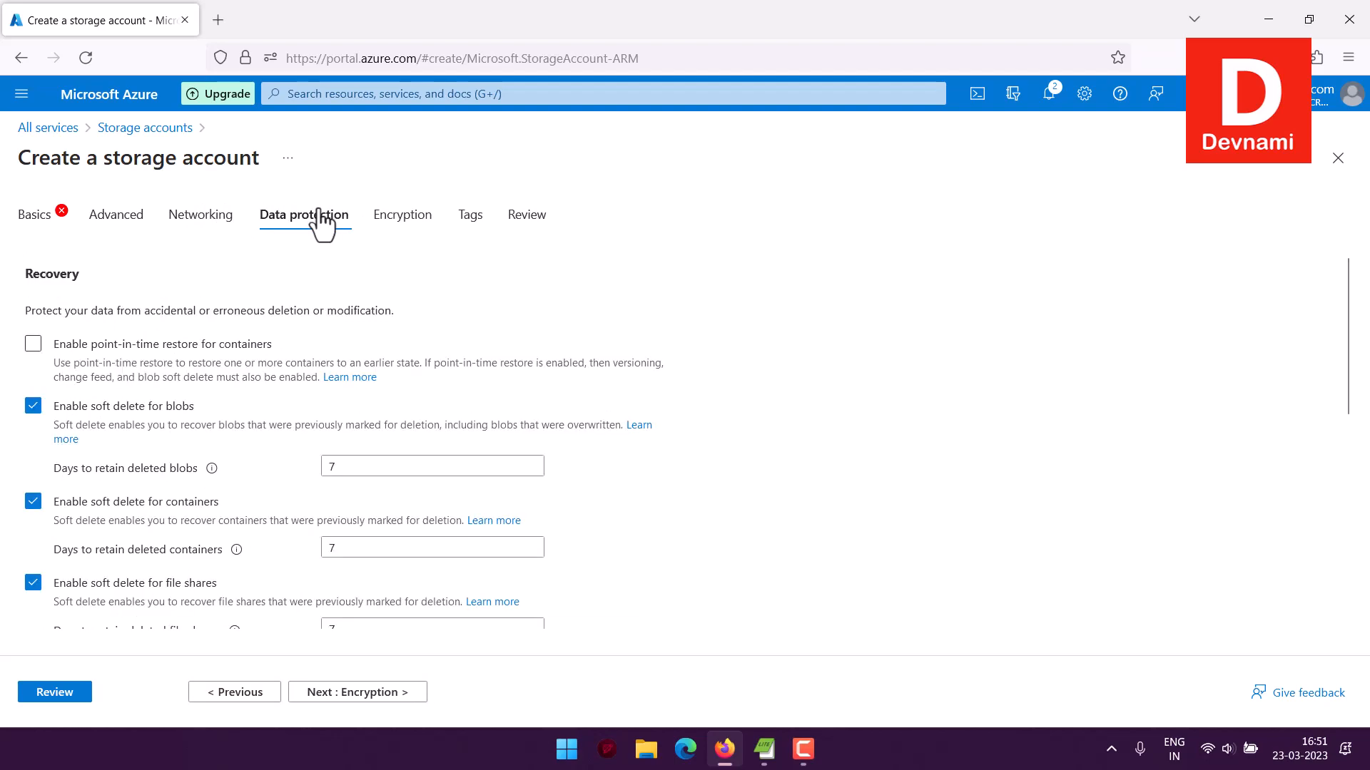
{"action": "left_click", "coordinate": [418, 221]}
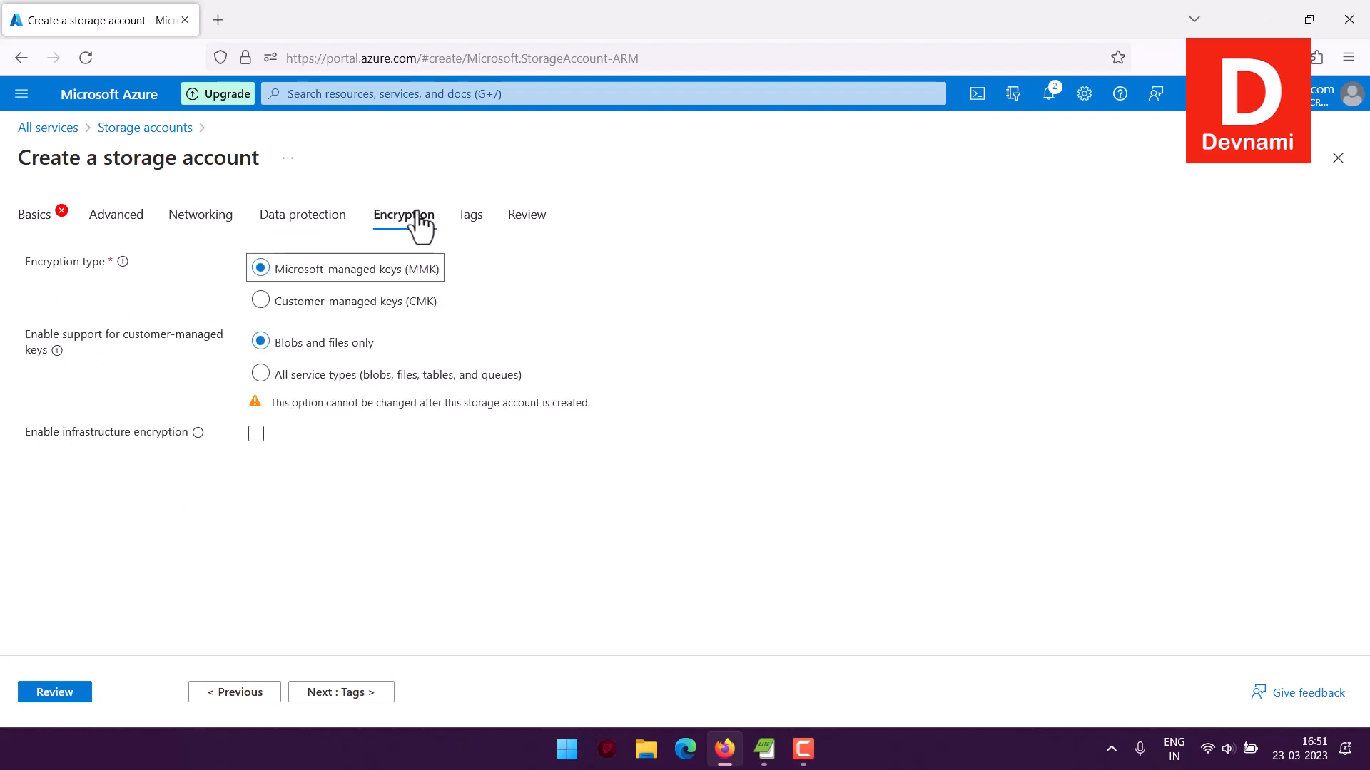
{"action": "left_click", "coordinate": [524, 227]}
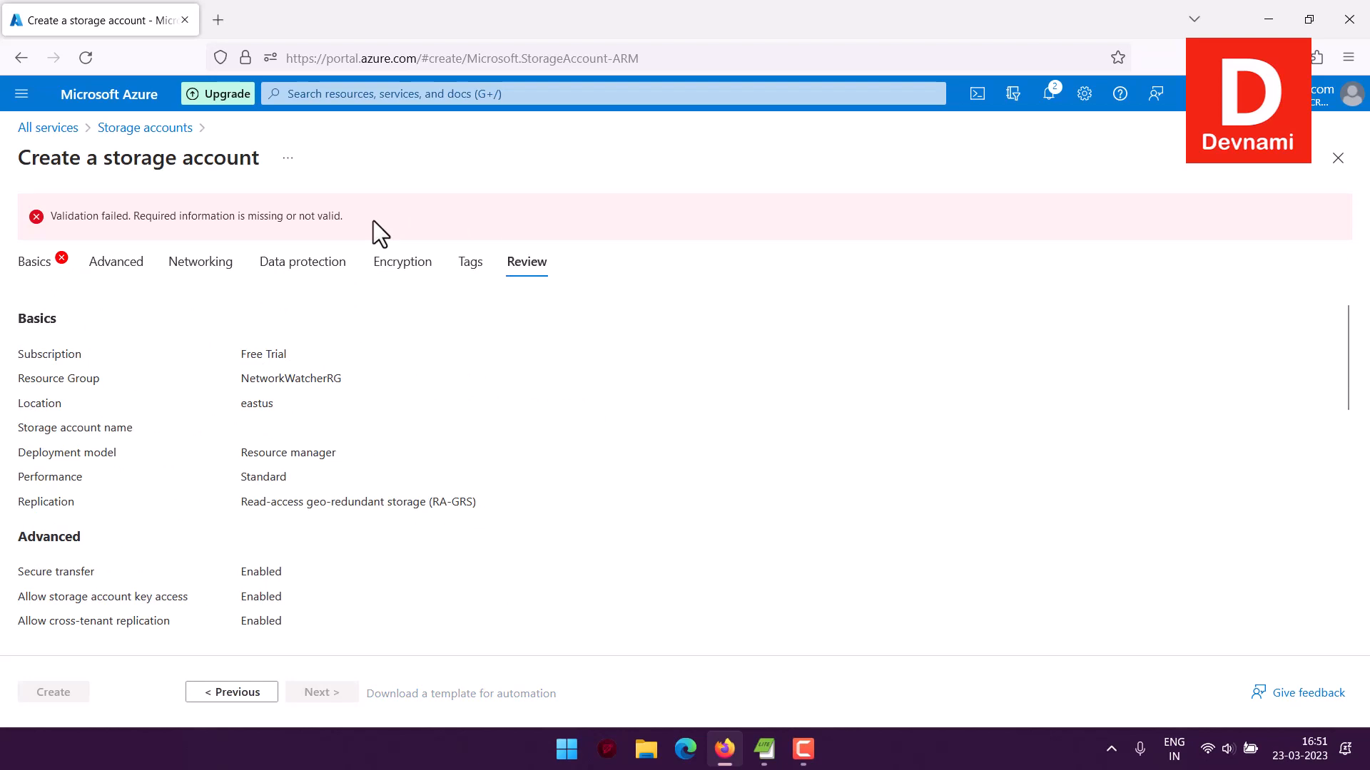
Leave the creation form, reopen devobjstore from the storage accounts list and examine its overview and available settings
{"action": "left_click", "coordinate": [146, 130]}
{"action": "left_click", "coordinate": [95, 351]}
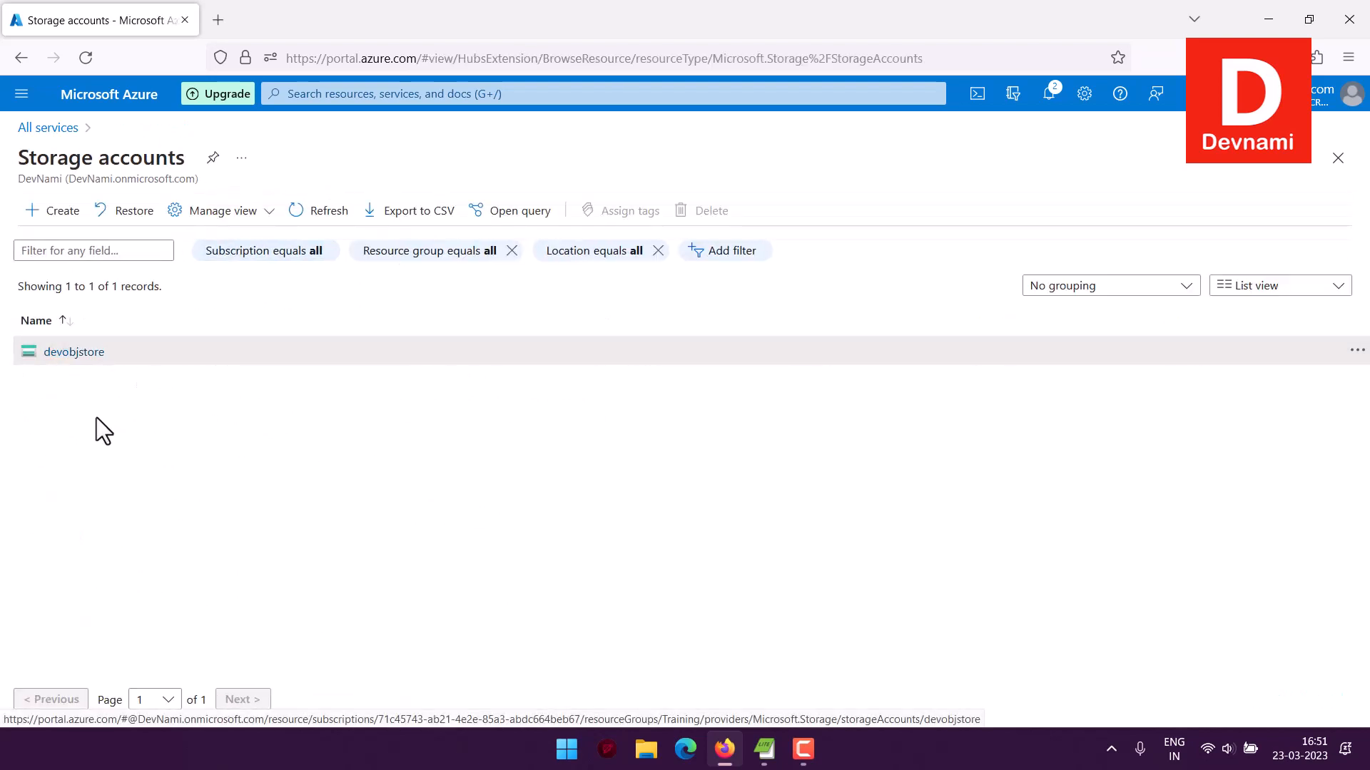
{"action": "left_click", "coordinate": [248, 159]}
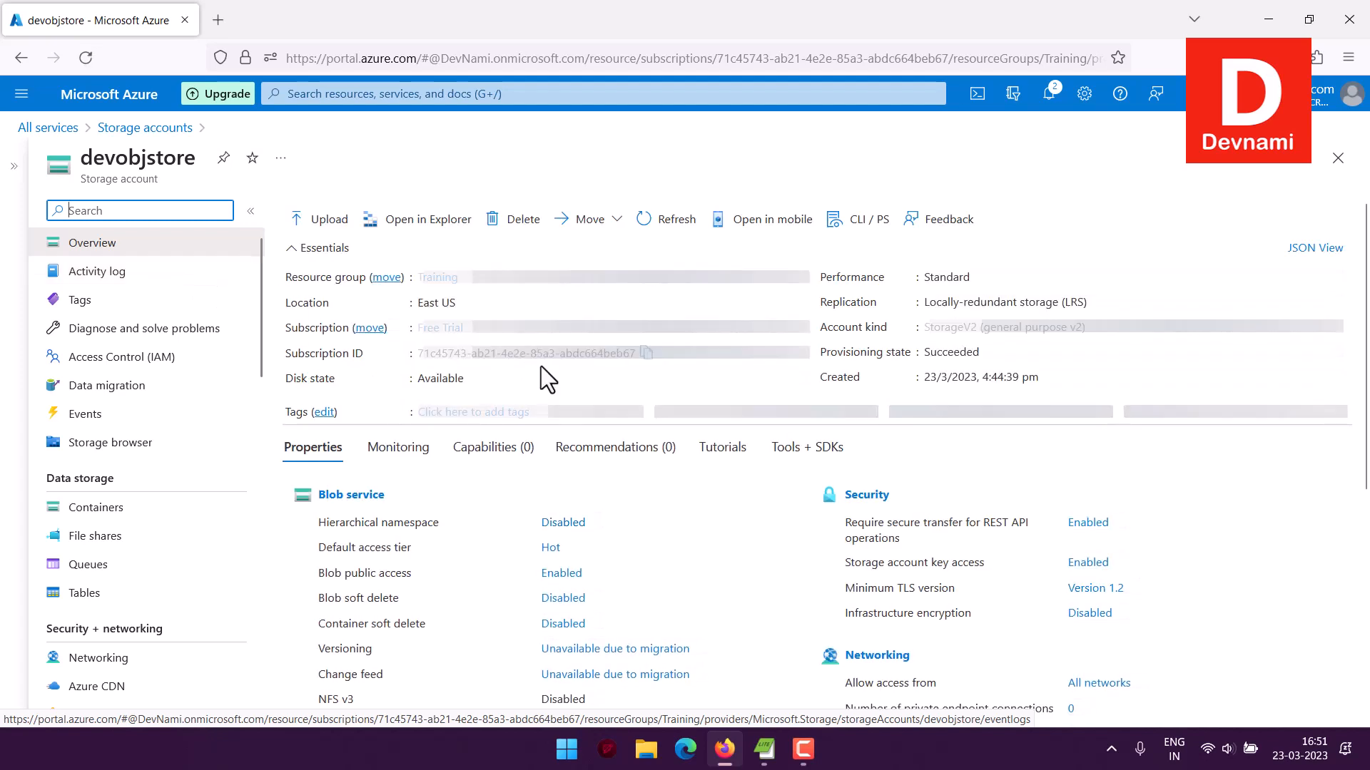
{"action": "scroll", "coordinate": [208, 360], "scroll_direction": "down", "scroll_amount": 2}
{"action": "scroll", "coordinate": [211, 351], "scroll_direction": "down", "scroll_amount": 4}
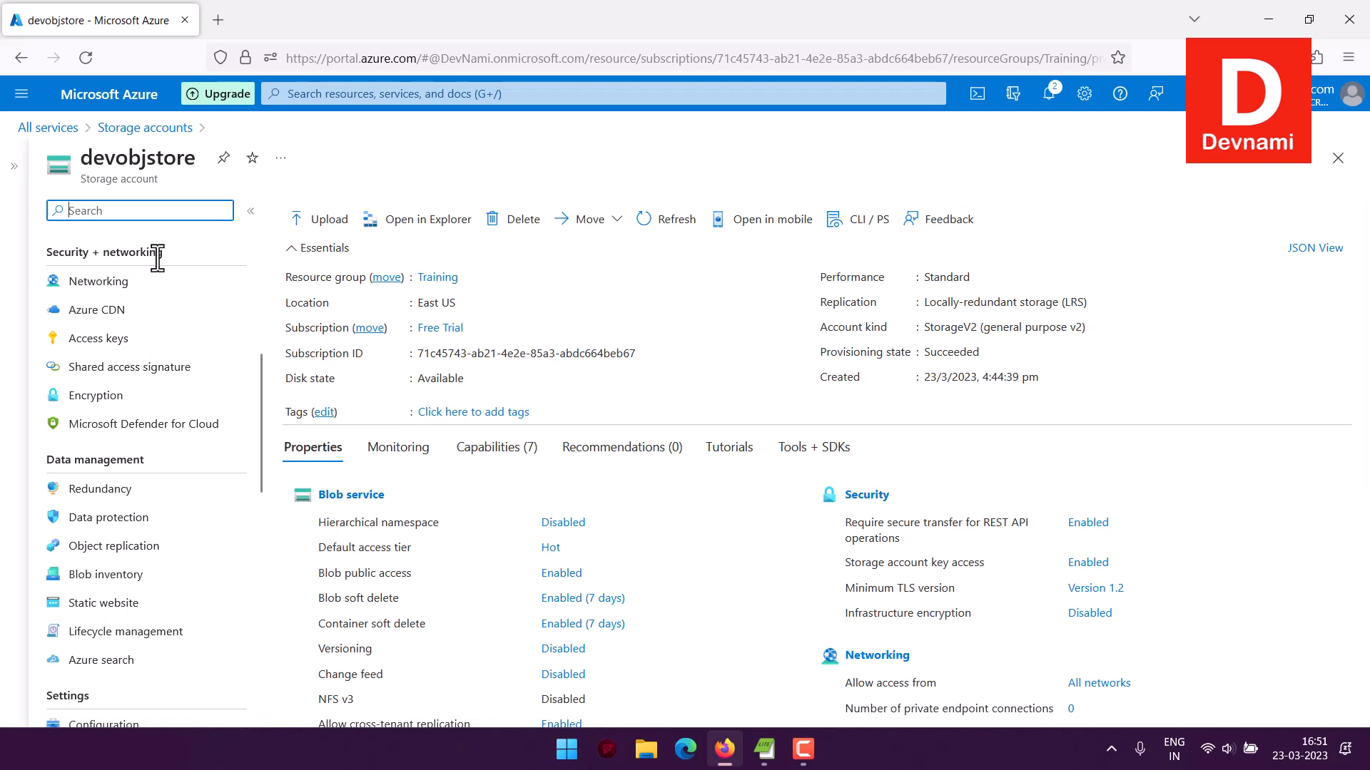
{"action": "scroll", "coordinate": [211, 321], "scroll_direction": "up", "scroll_amount": 3}
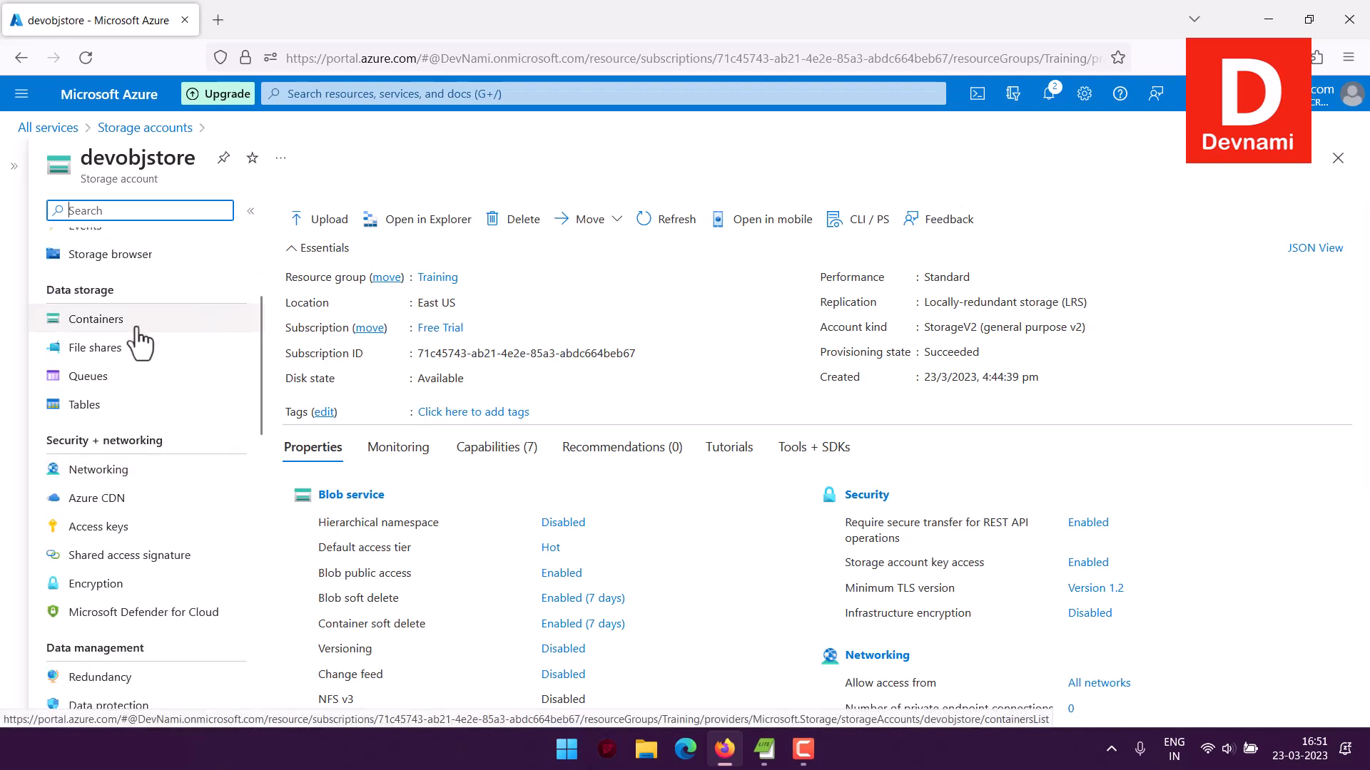